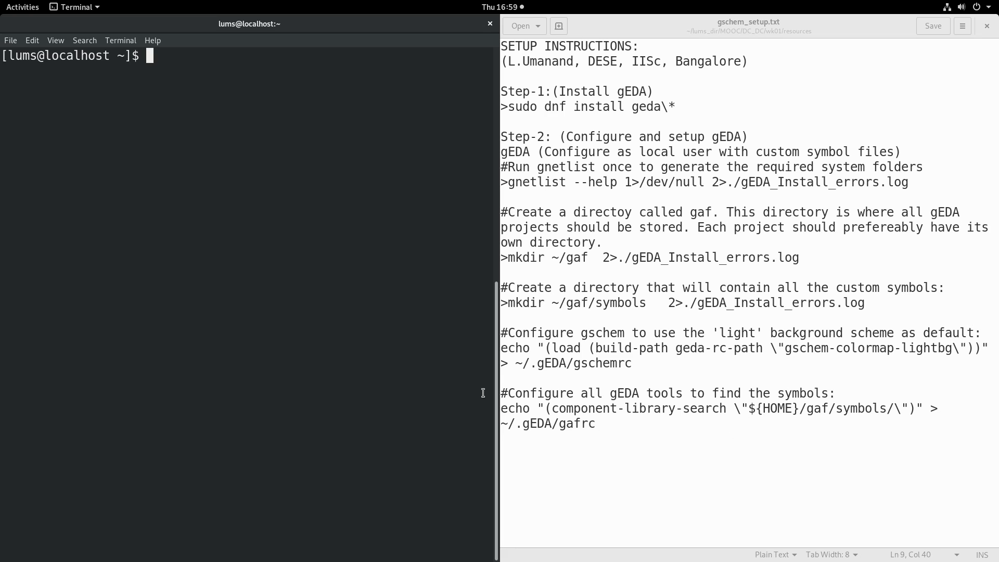
# - Install all gEDA packages in the terminal with sudo dnf install geda\*
pyautogui.click(644, 287)
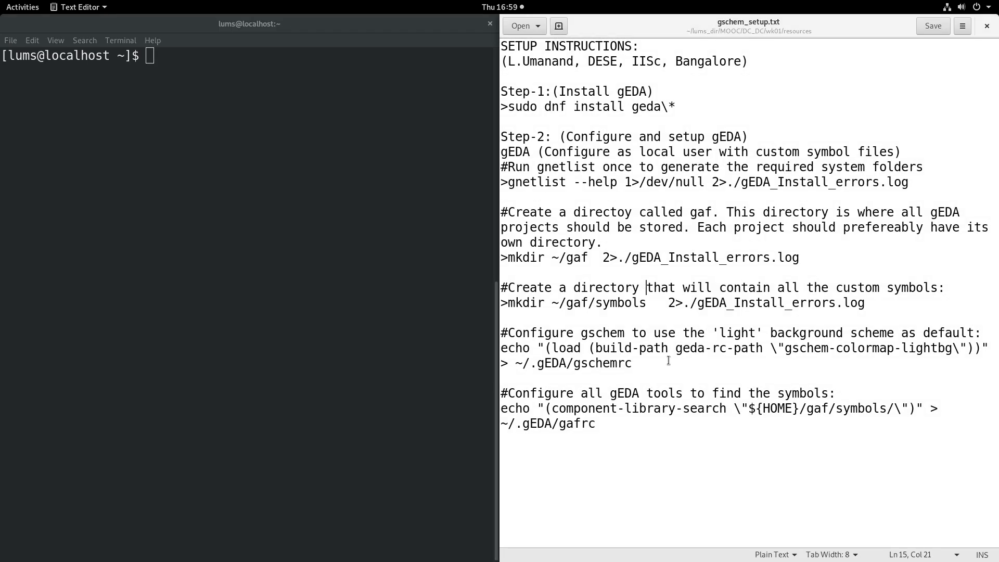
pyautogui.click(160, 58)
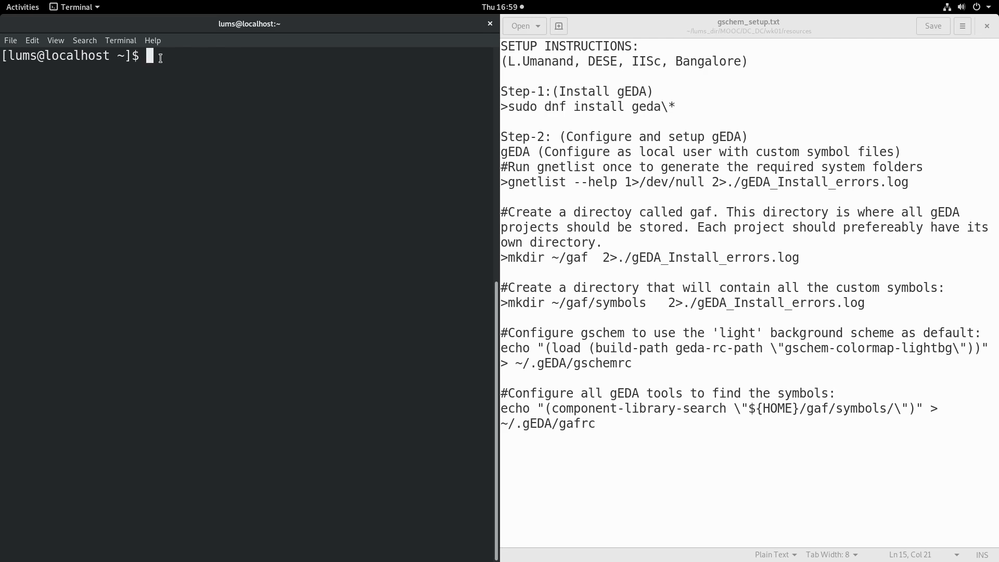
pyautogui.write('sudo dnf install geda\\*')
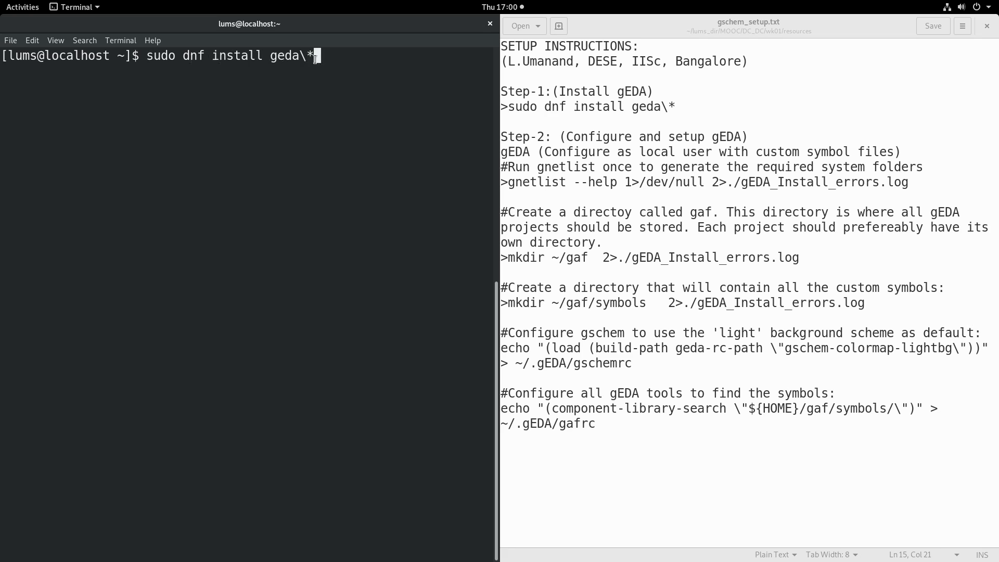
pyautogui.press('Return')
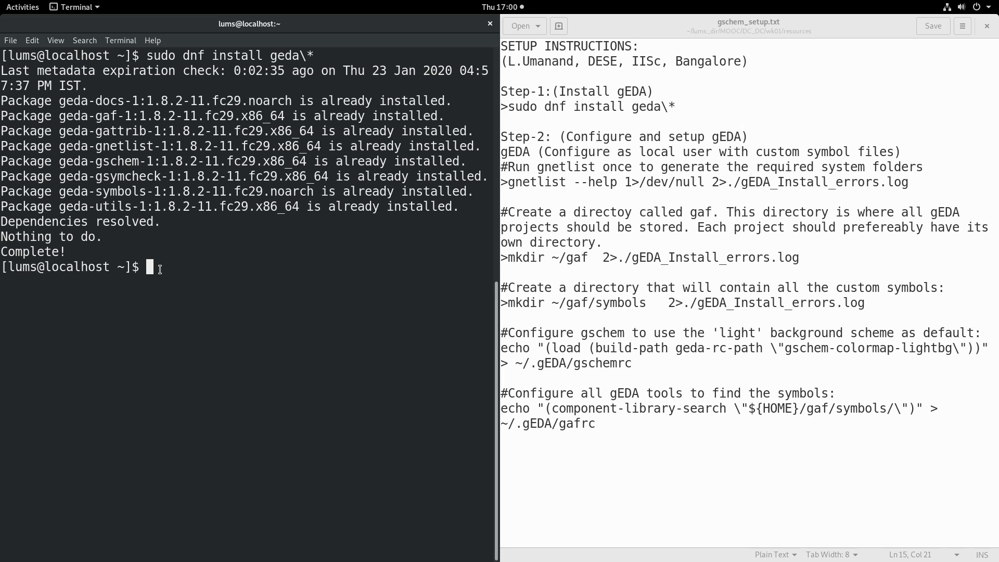
# - Run gnetlist --help with standard output sent to /dev/null and errors redirected to ./gEDA_Install_errors.log
pyautogui.write('gnetlist --help 1>/dev')
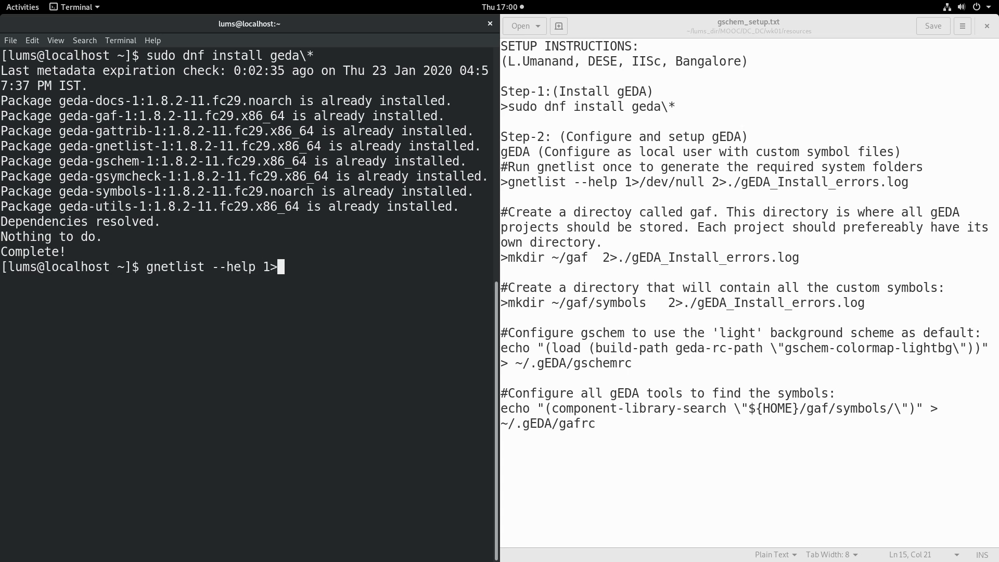
pyautogui.write('/null')
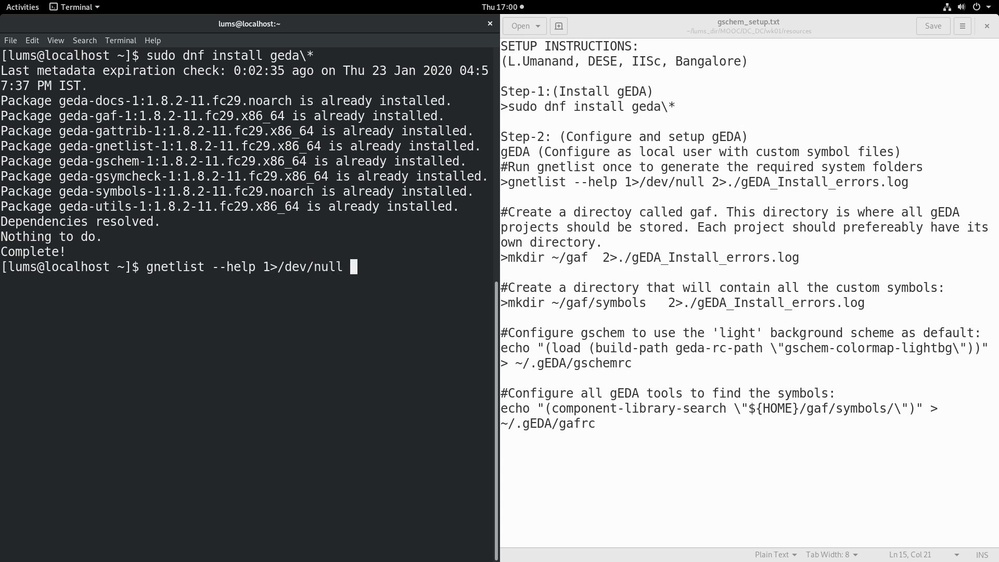
pyautogui.moveTo(509, 181); pyautogui.dragTo(908, 188)
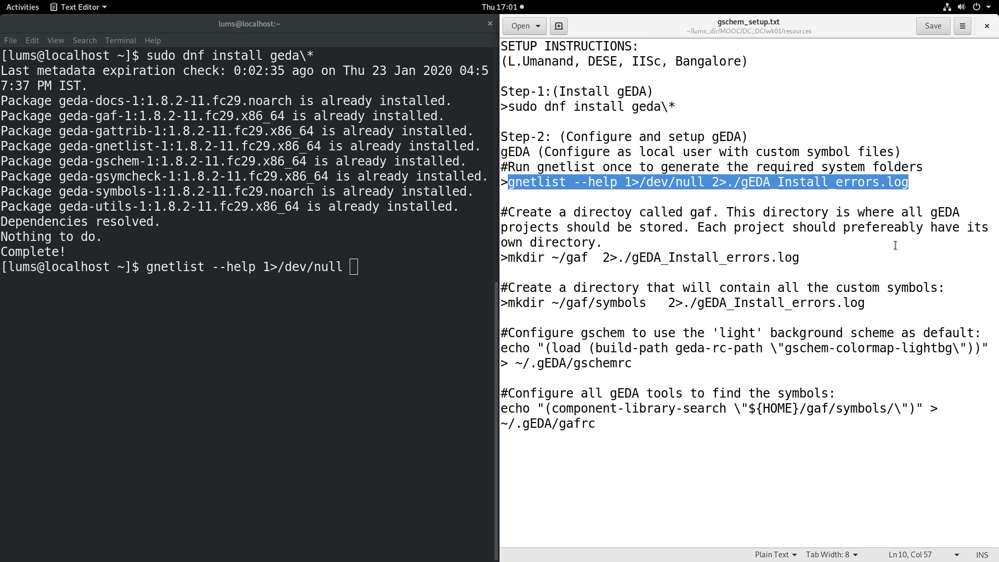
pyautogui.click(359, 270)
pyautogui.write('2')
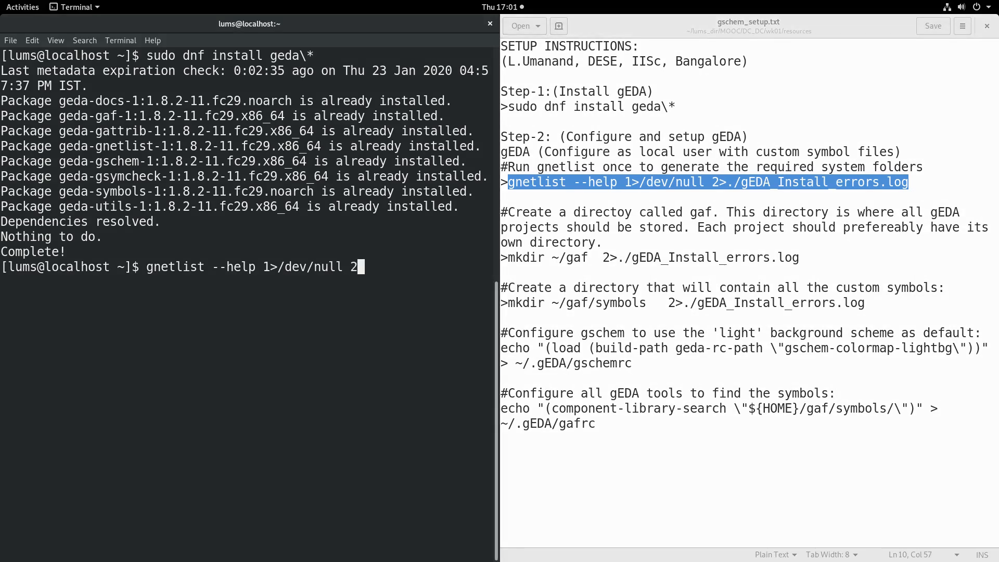
pyautogui.write('>./gEDA_Install')
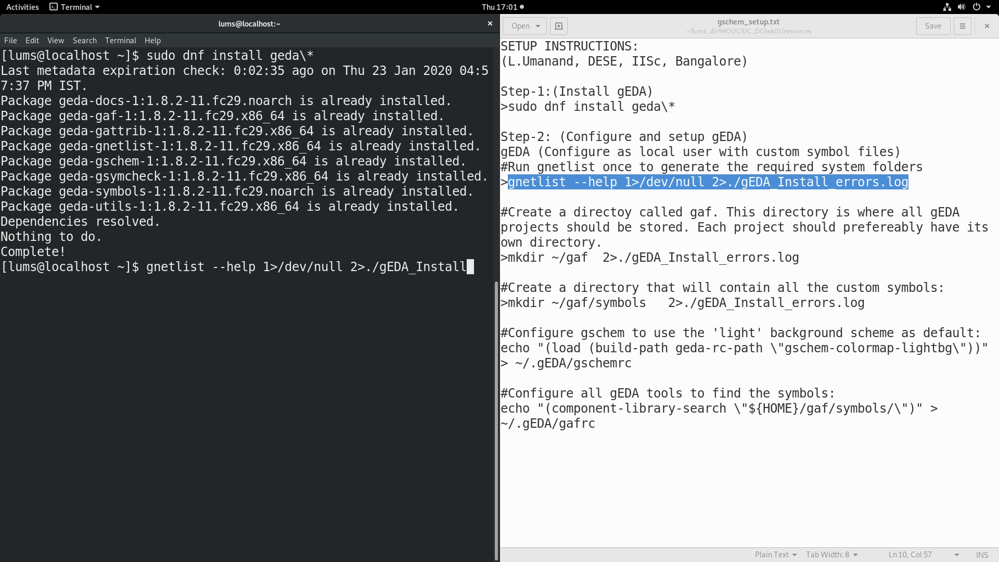
pyautogui.write('_errors.log')
pyautogui.press('Return')
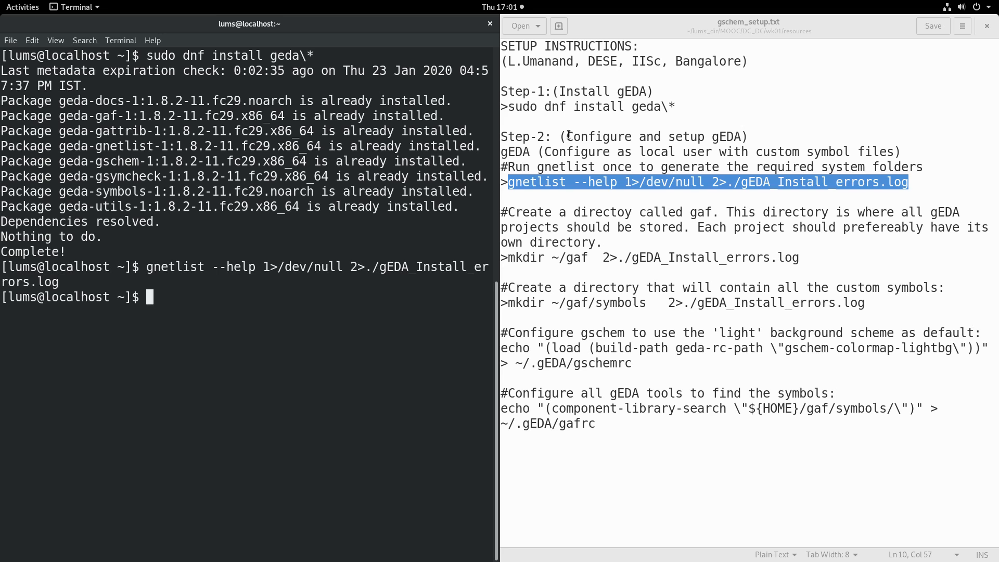
# - Create the projects directory ~/gaf with mkdir, redirecting errors to ./gEDA_Install_errors.log
pyautogui.click(555, 186)
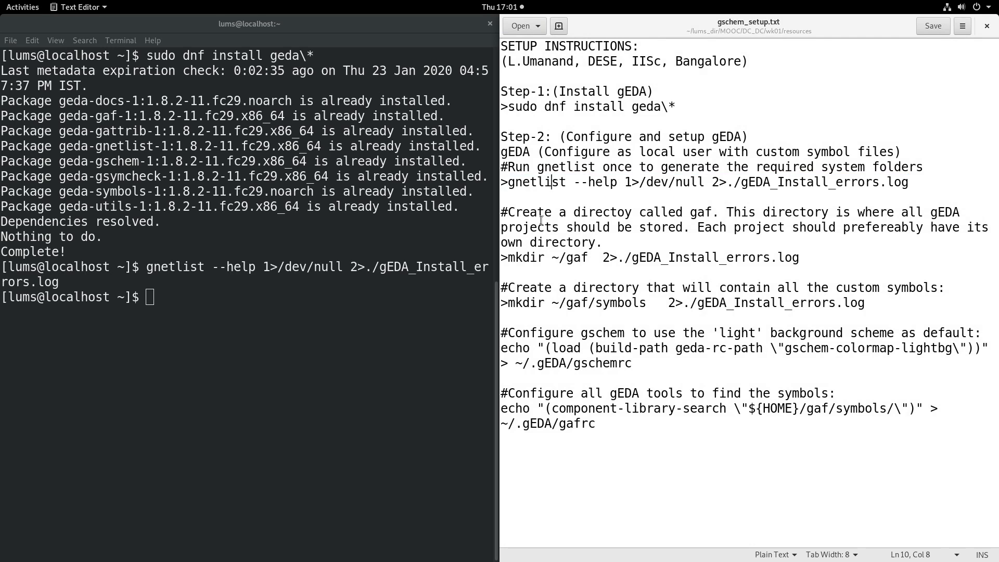
pyautogui.click(202, 304)
pyautogui.write('mkdir ~/gaf')
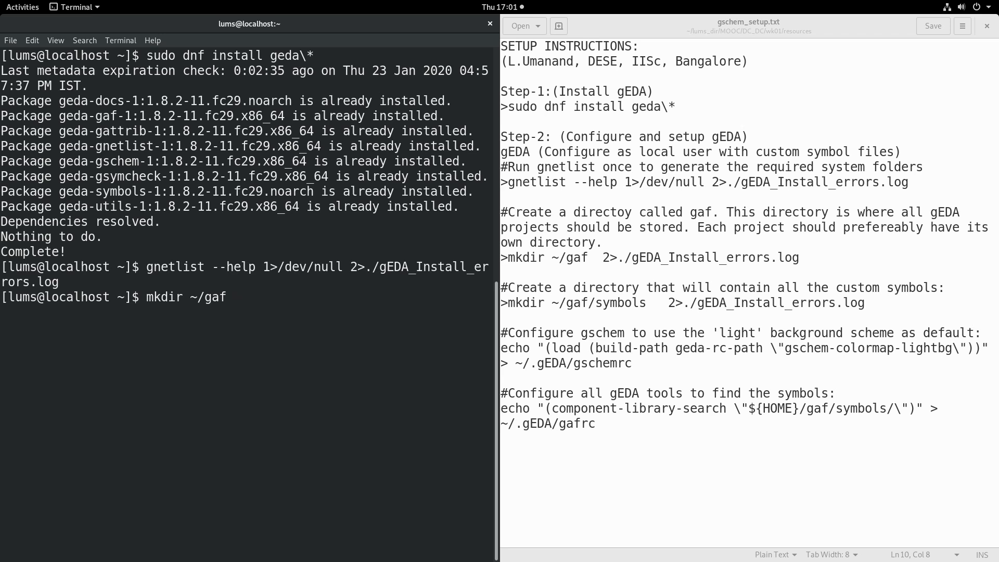
pyautogui.write(' 2>./gEDA_Install_')
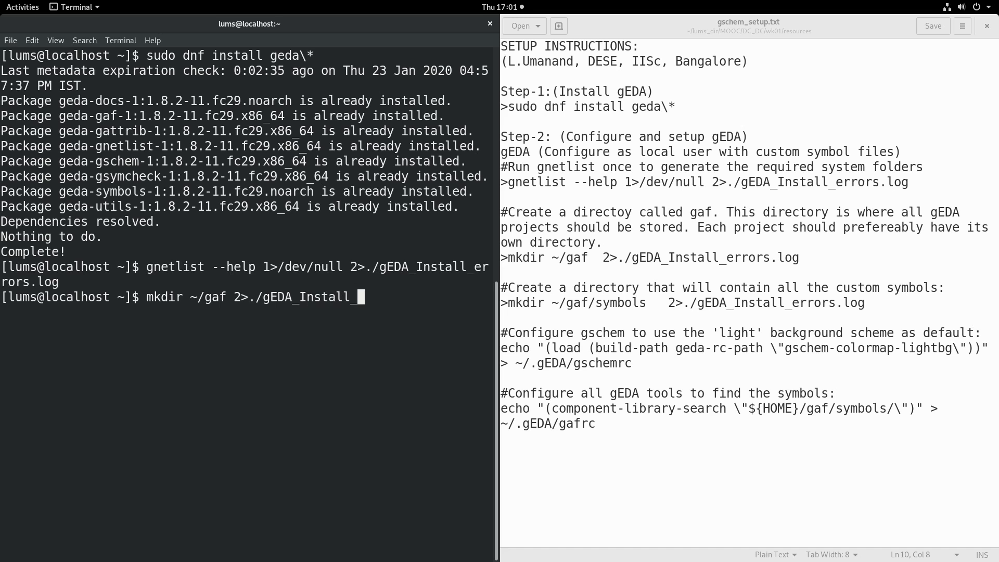
pyautogui.write('errors.log')
pyautogui.press('Return')
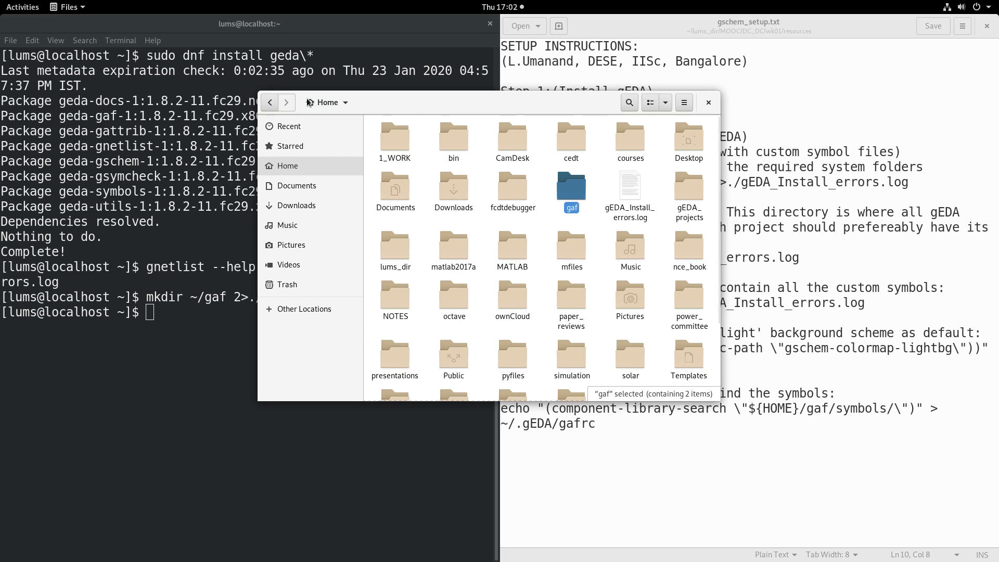
# - Create the custom symbols directory ~/gaf/symbols with mkdir, redirecting errors to ./gEDA_Install_errors.log
pyautogui.click(186, 326)
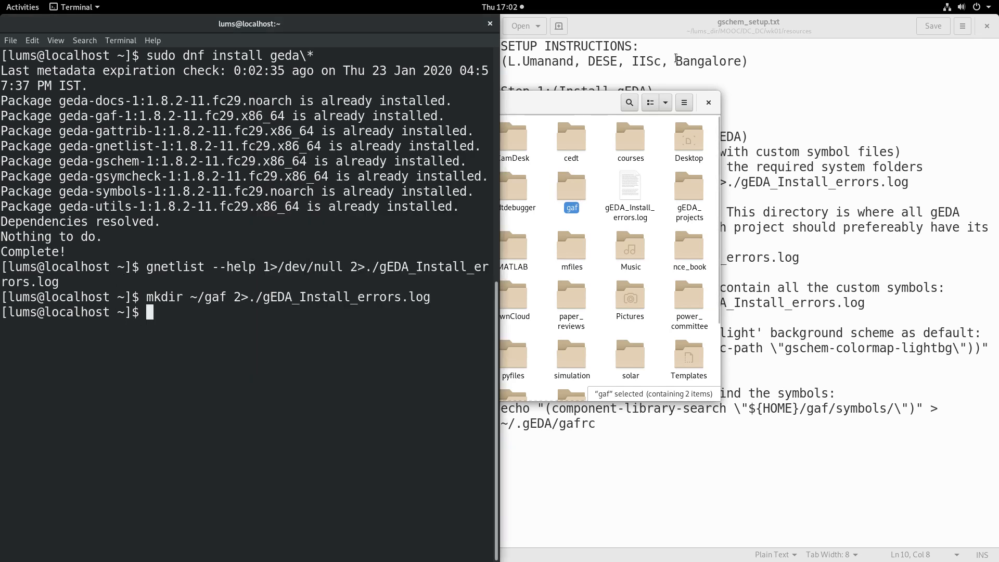
pyautogui.click(647, 31)
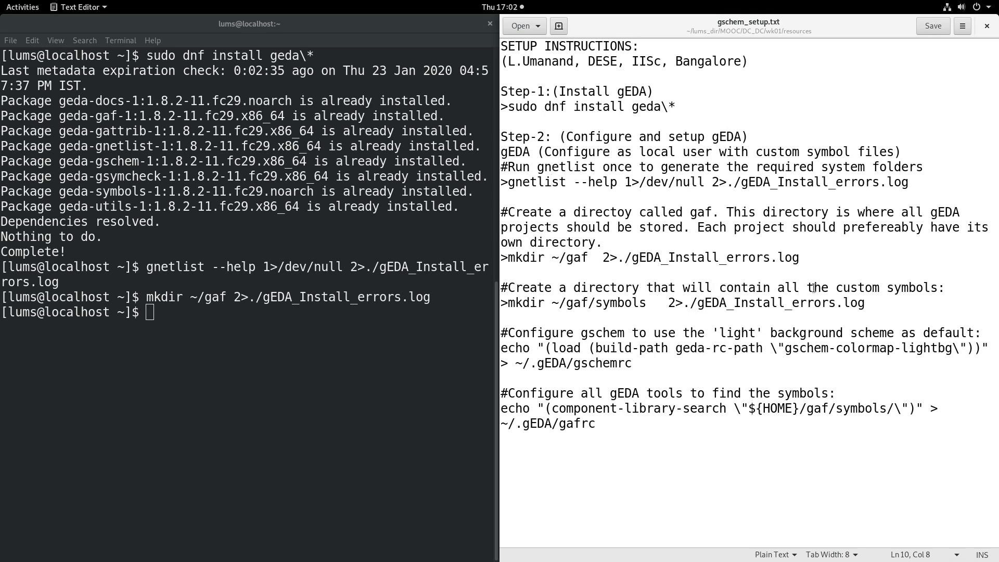
pyautogui.moveTo(508, 302); pyautogui.dragTo(646, 302)
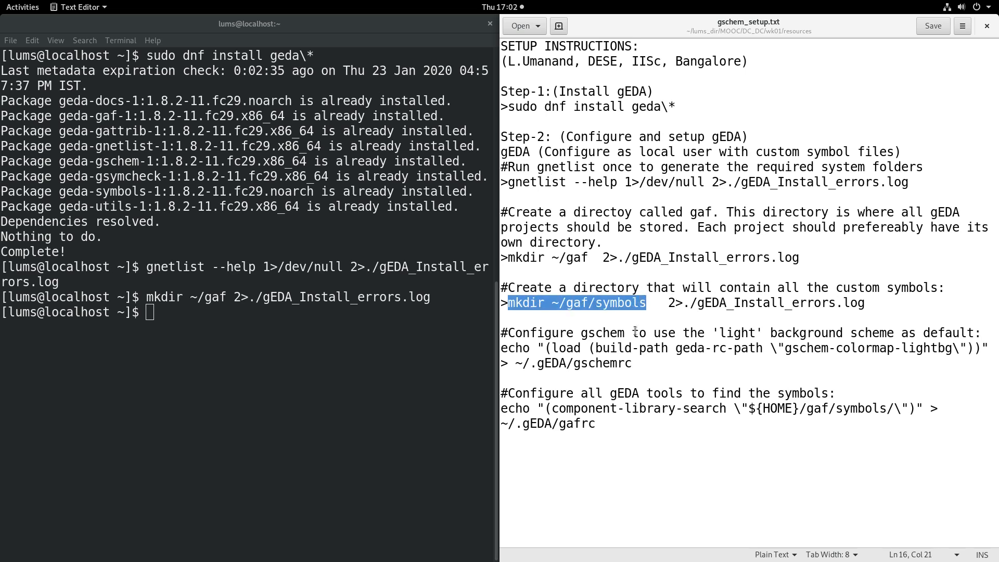
pyautogui.click(163, 318)
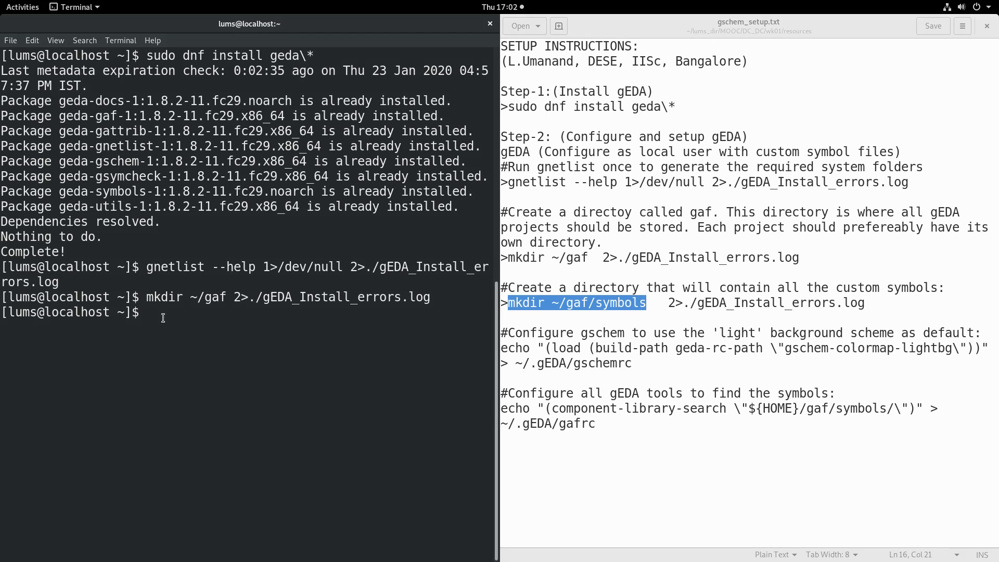
pyautogui.click(648, 308)
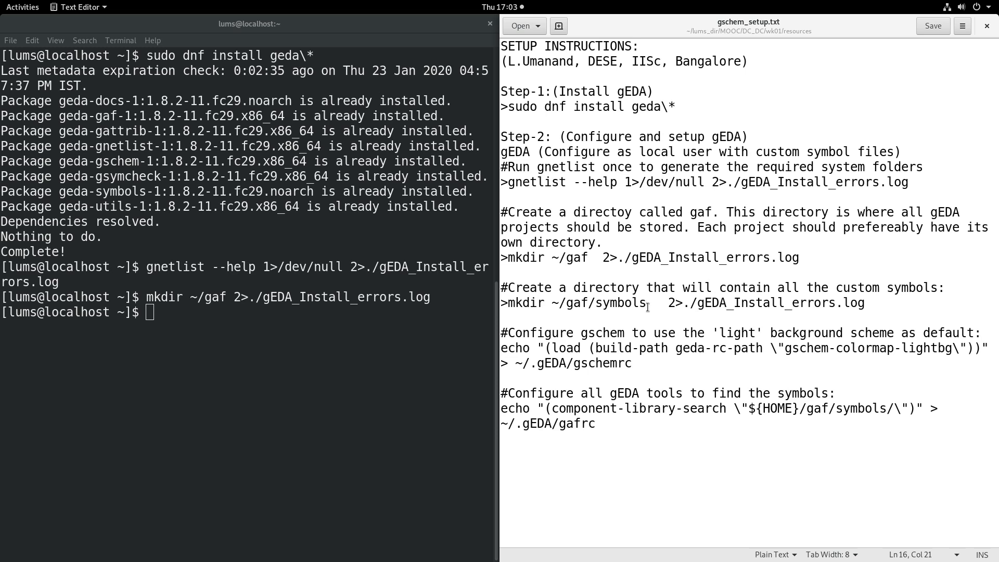
pyautogui.click(146, 318)
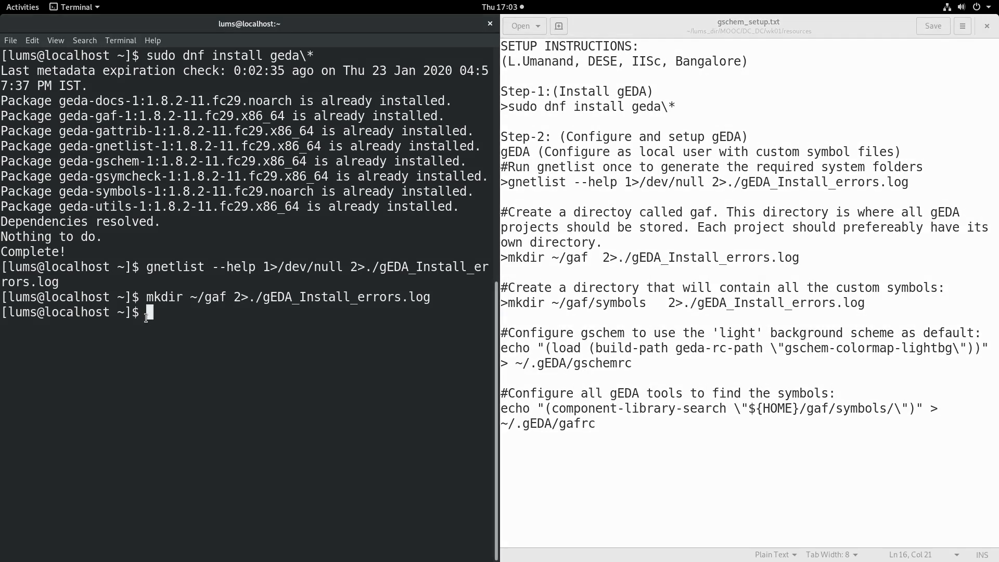
pyautogui.write('mkdir ~/gaf/symbols 2>./')
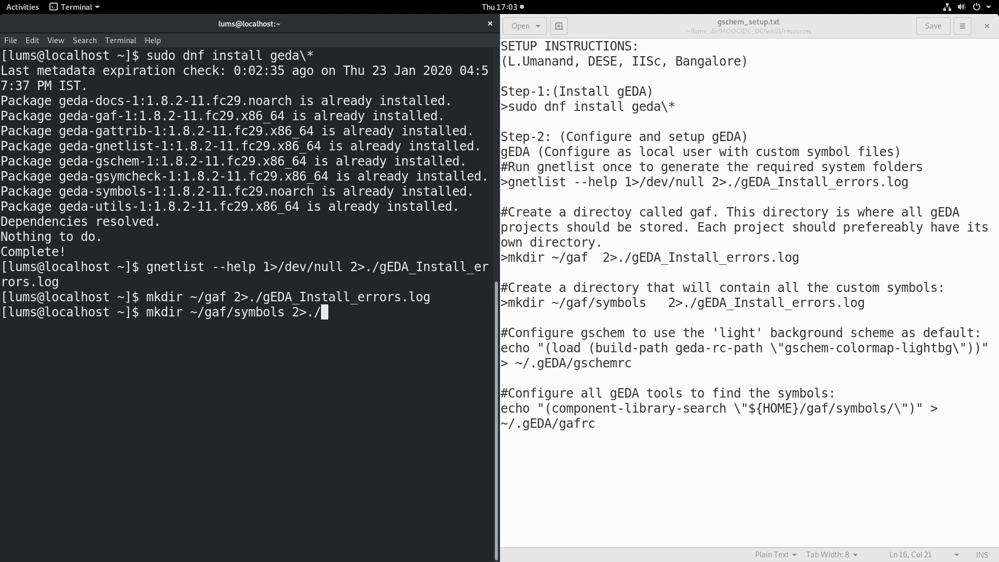
pyautogui.write('gEDA_Ins')
pyautogui.write('tall_')
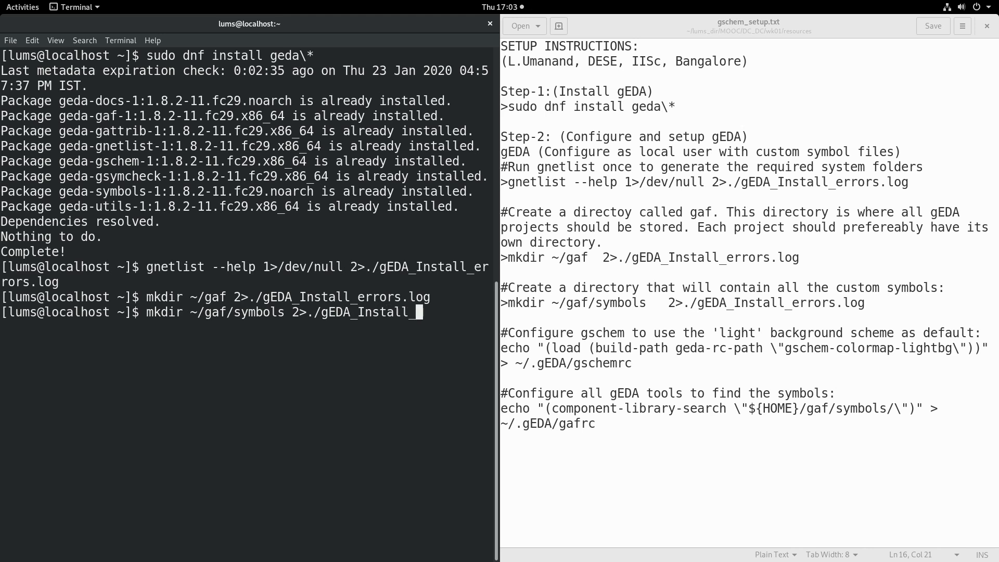
pyautogui.write('errors.log')
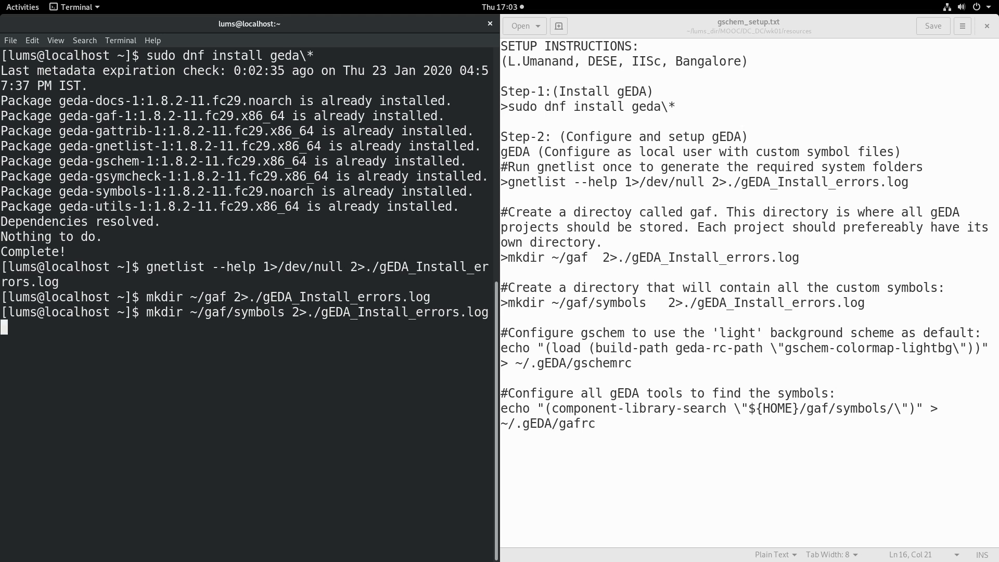
pyautogui.press('Return')
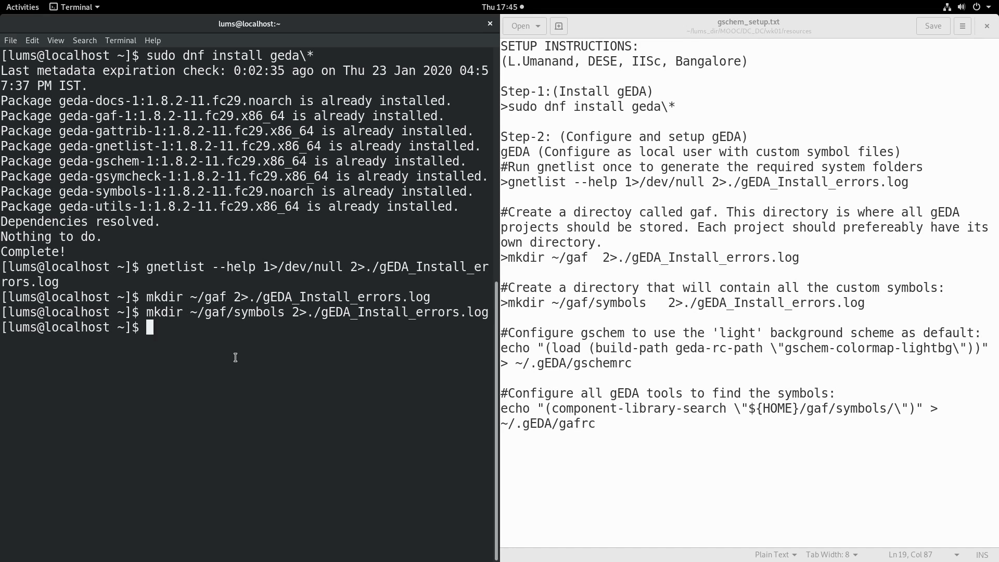
# - Launch gschem from the terminal to view its default background, dismissing the status log and closing the schematic window
pyautogui.write('gschem')
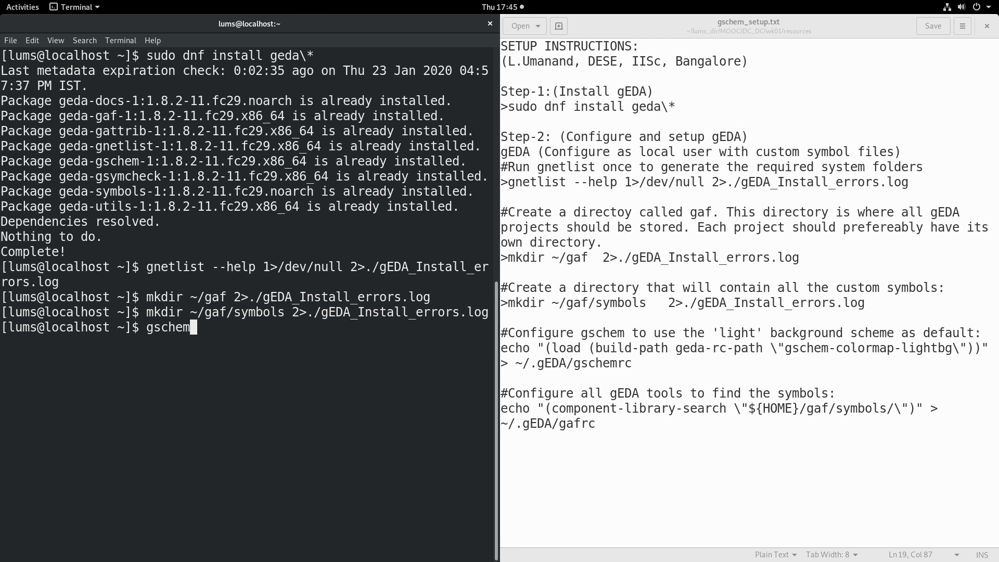
pyautogui.press('Return')
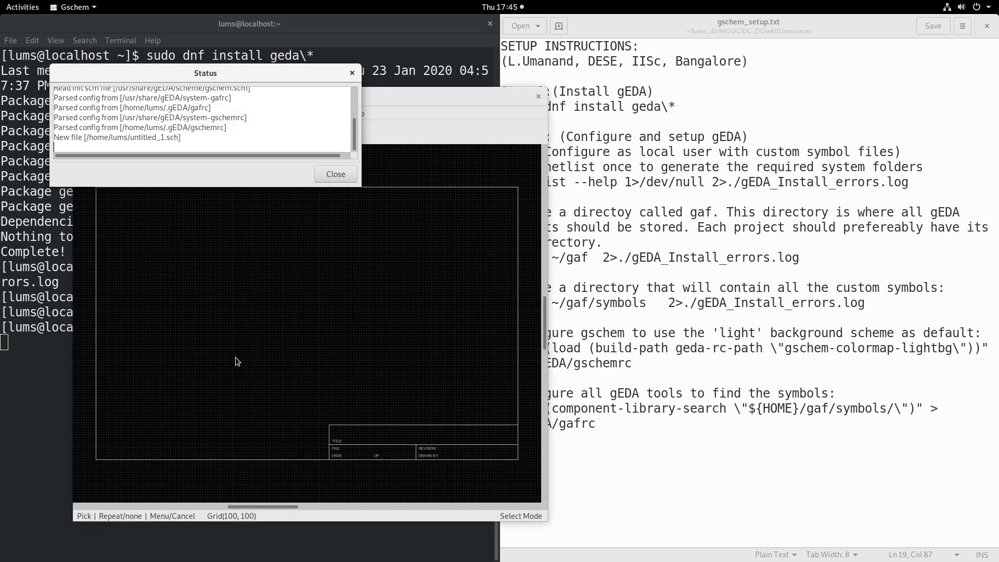
pyautogui.click(338, 174)
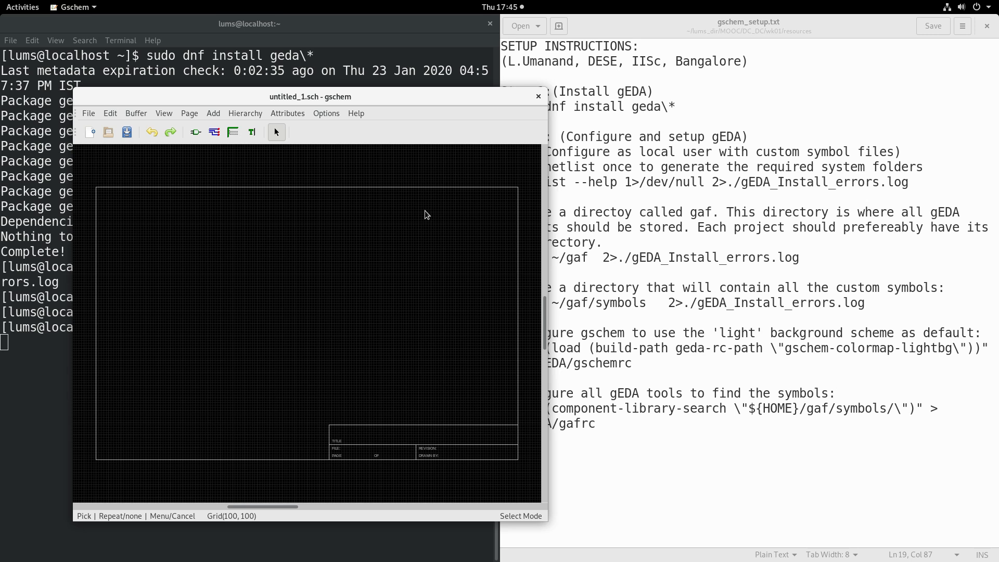
pyautogui.click(536, 95)
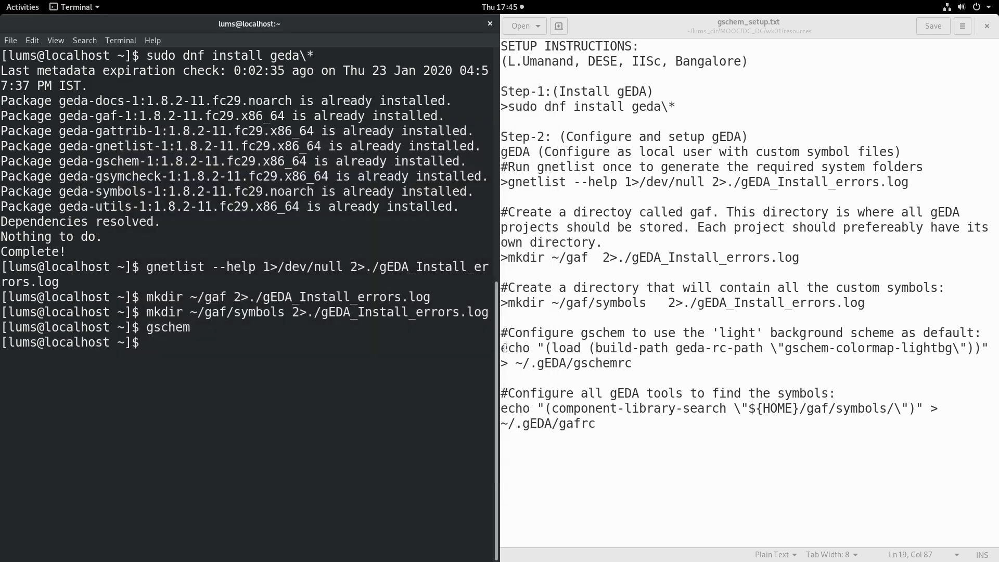
# - Write the build-path load line for gschem-colormap-lightbg to ~/.gEDA/gschemrc with the echo command from the setup instructions
pyautogui.moveTo(514, 333); pyautogui.dragTo(644, 364)
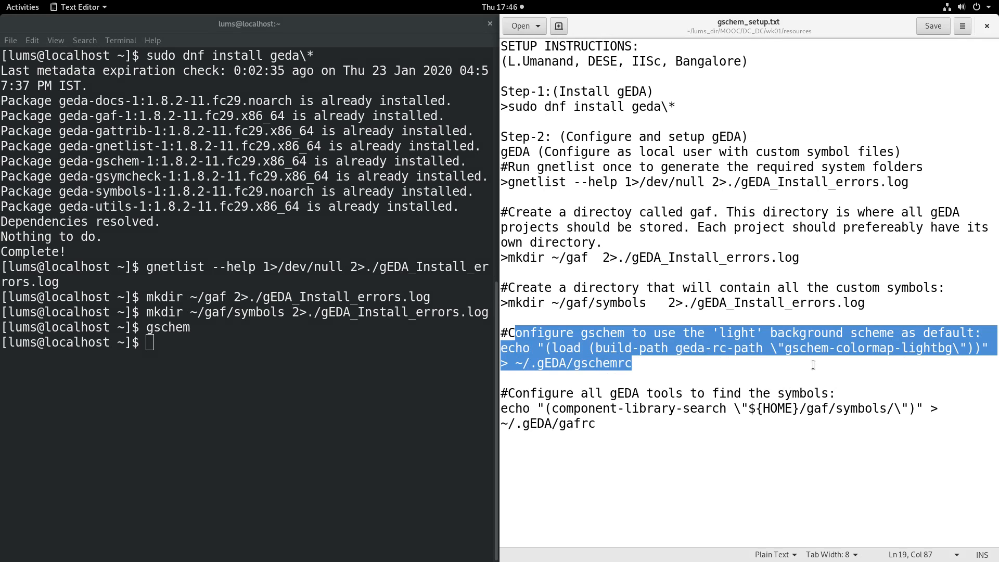
pyautogui.click(895, 356)
pyautogui.moveTo(796, 348); pyautogui.dragTo(950, 347)
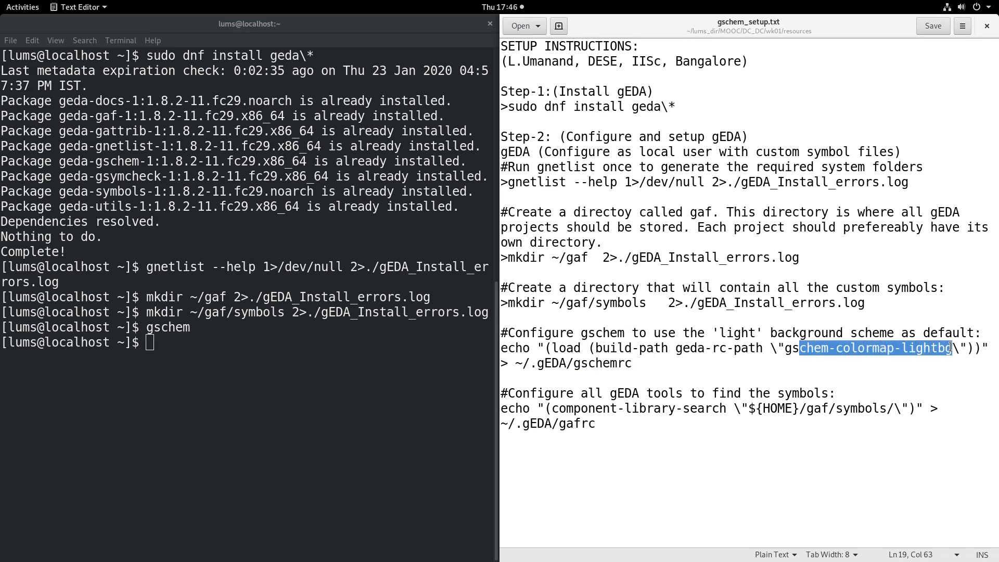
pyautogui.click(900, 348)
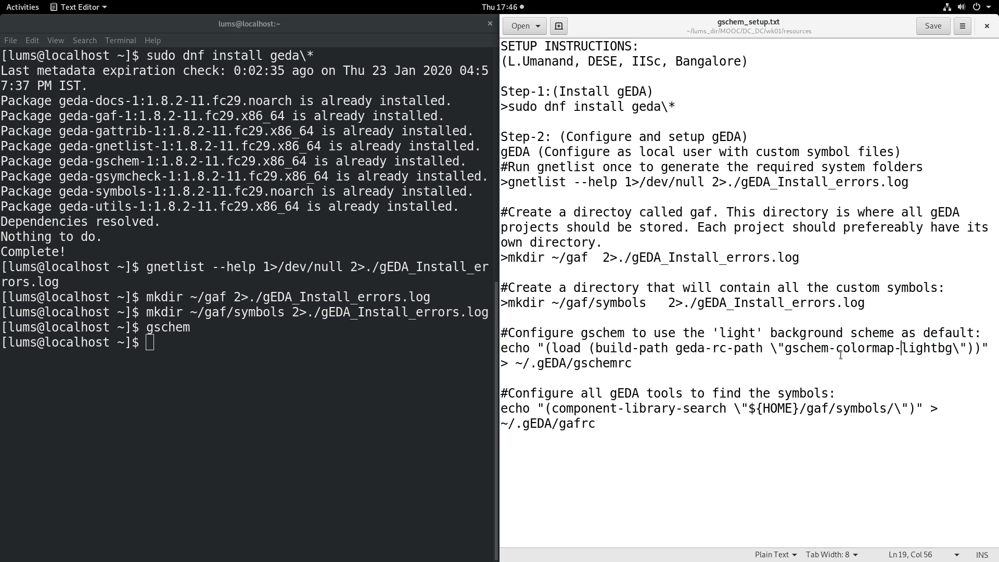
pyautogui.click(158, 351)
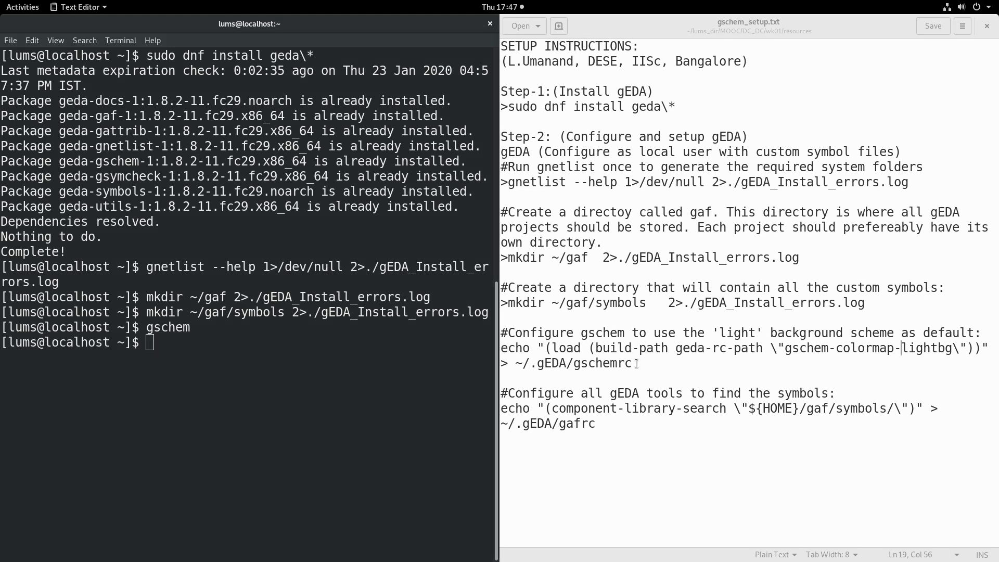
pyautogui.moveTo(631, 364); pyautogui.dragTo(500, 348)
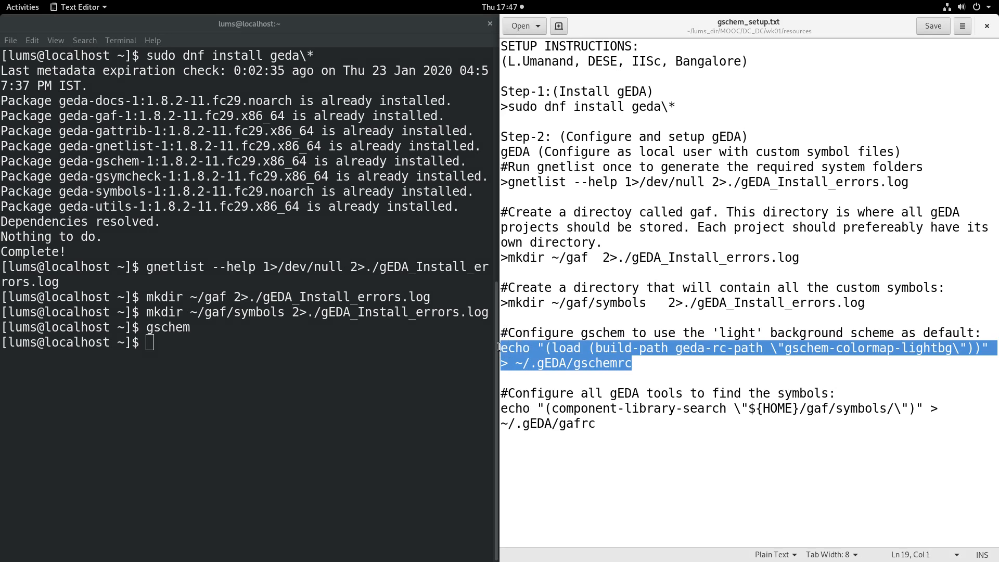
pyautogui.rightClick(529, 350)
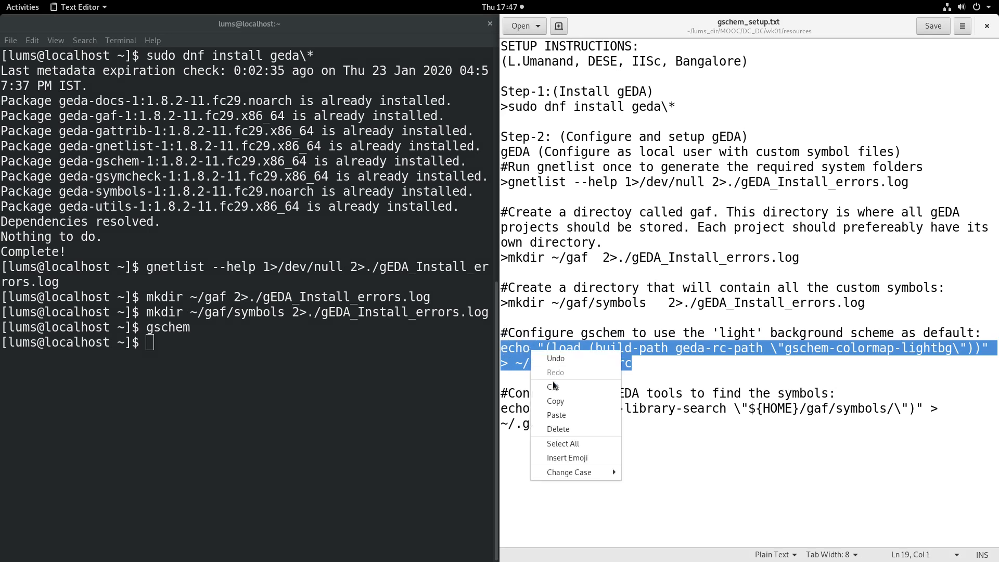
pyautogui.click(554, 401)
pyautogui.click(149, 343)
pyautogui.rightClick(149, 344)
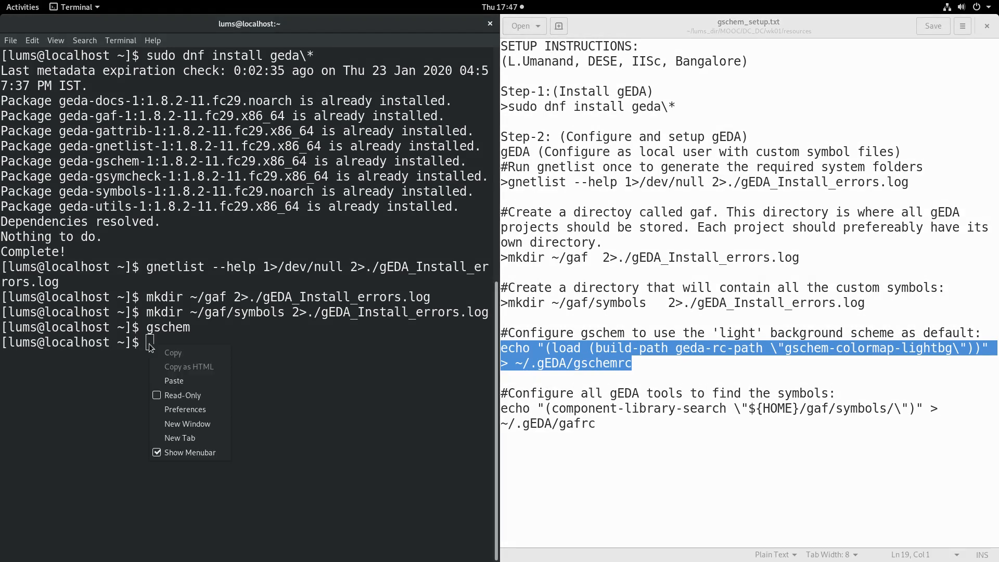
pyautogui.click(177, 382)
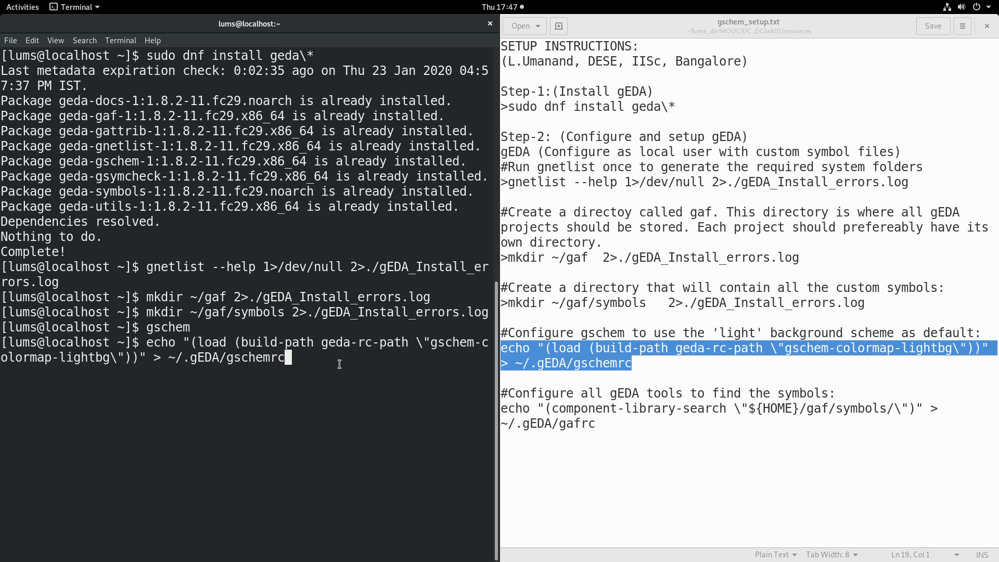
pyautogui.press('Return')
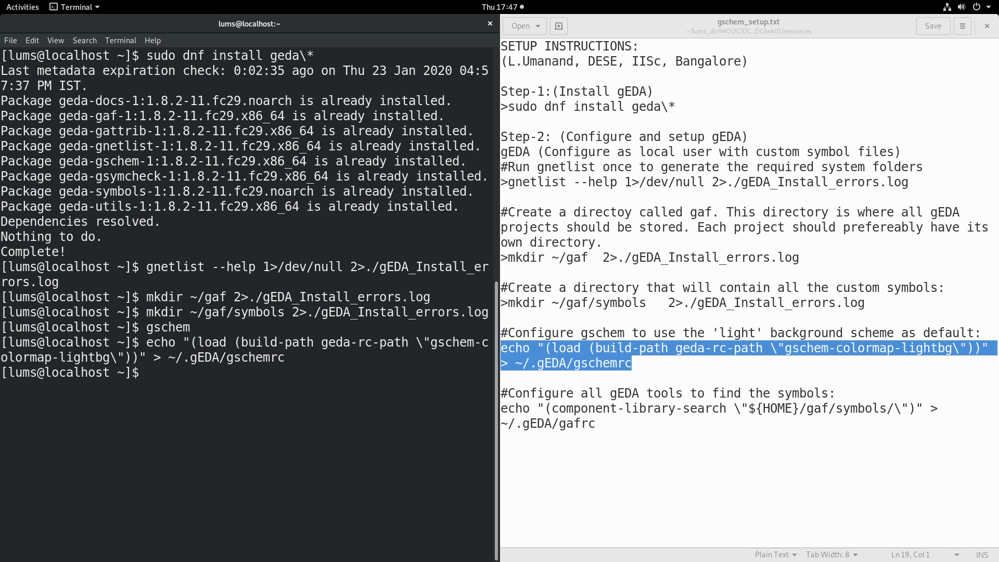
# - Launch gschem from the terminal to check its background, dismissing the status log, maximizing the schematic window and closing it
pyautogui.write('gschem')
pyautogui.press('Return')
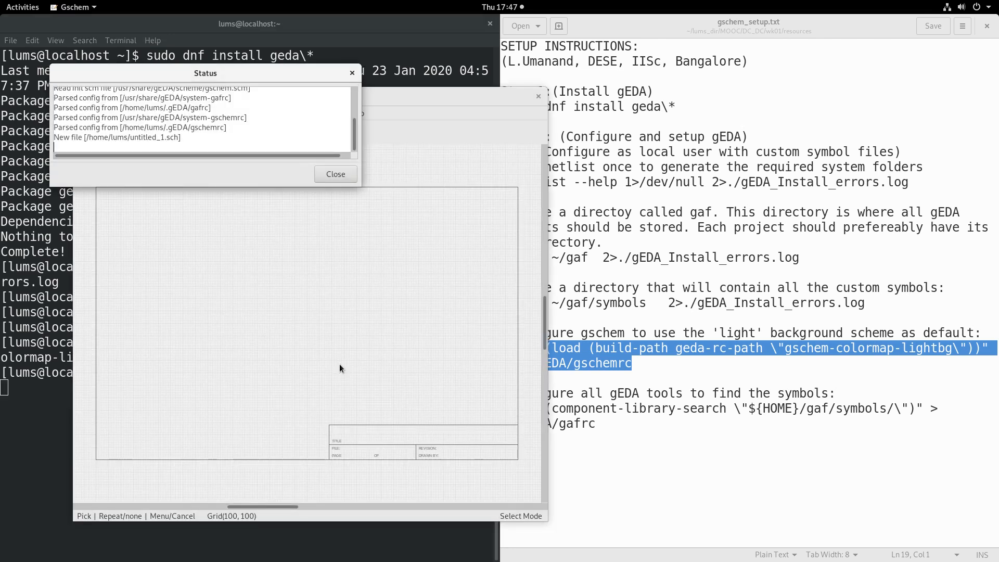
pyautogui.click(335, 173)
pyautogui.doubleClick(417, 97)
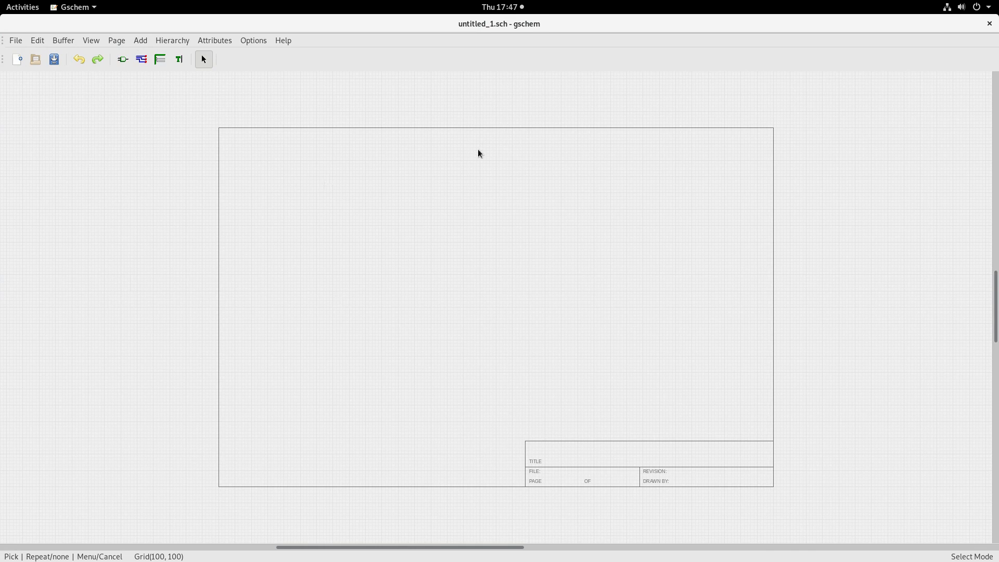
pyautogui.click(989, 24)
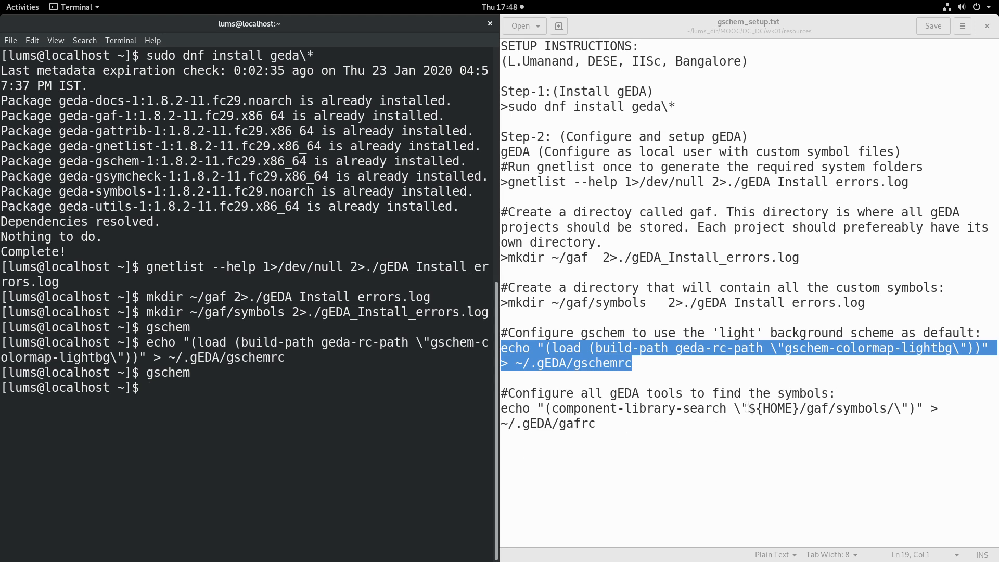
# - Write the component-library-search line for ${HOME}/gaf/symbols/ to ~/.gEDA/gafrc with the echo command from the setup instructions
pyautogui.click(556, 409)
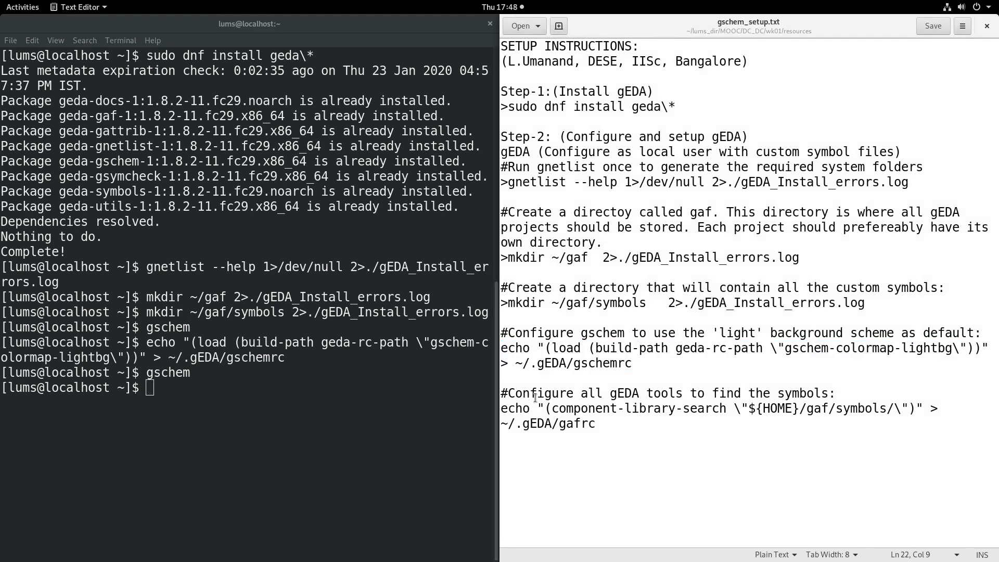
pyautogui.moveTo(508, 392); pyautogui.dragTo(827, 394)
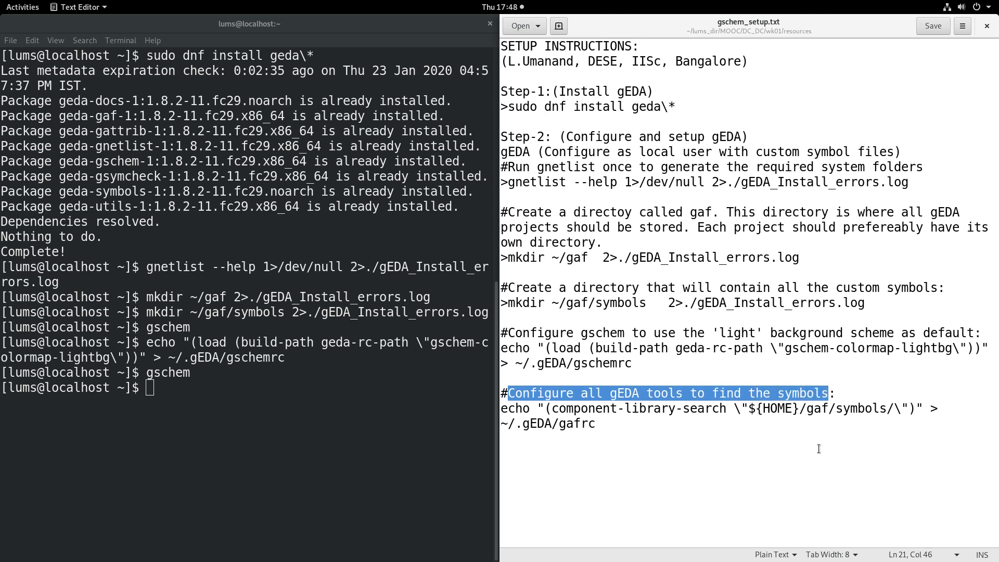
pyautogui.click(818, 448)
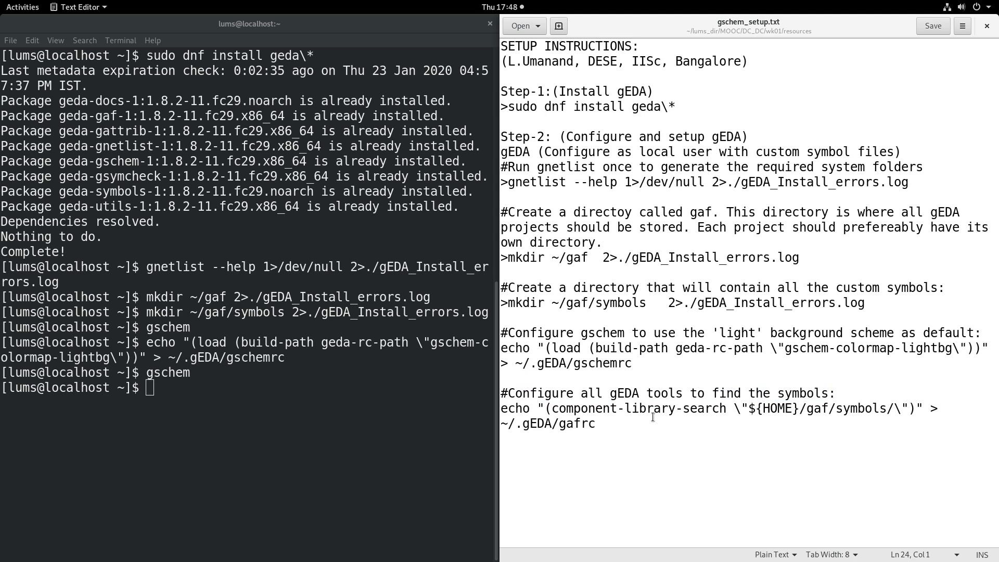
pyautogui.moveTo(551, 302); pyautogui.dragTo(645, 302)
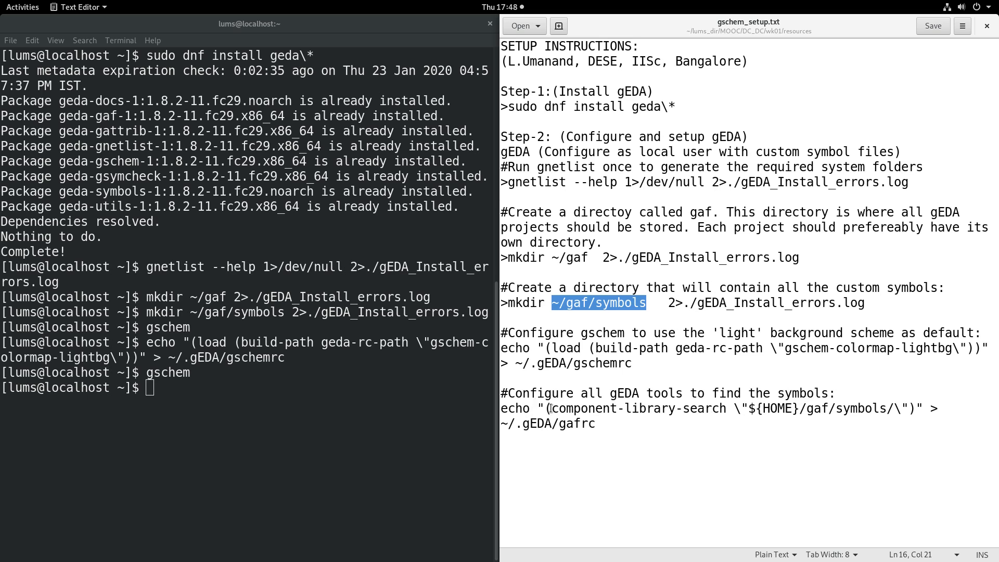
pyautogui.moveTo(553, 409); pyautogui.dragTo(727, 412)
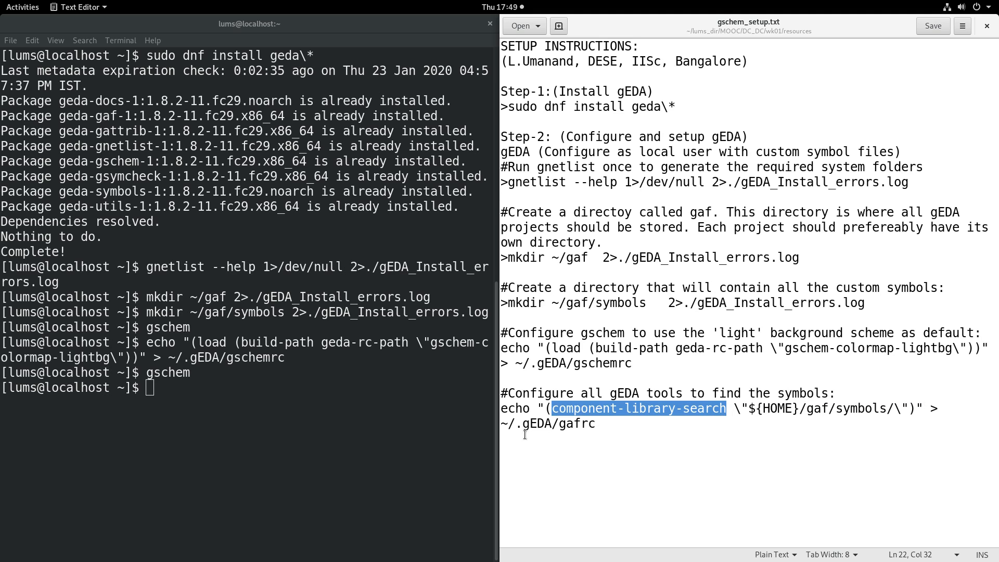
pyautogui.moveTo(611, 425); pyautogui.dragTo(499, 408)
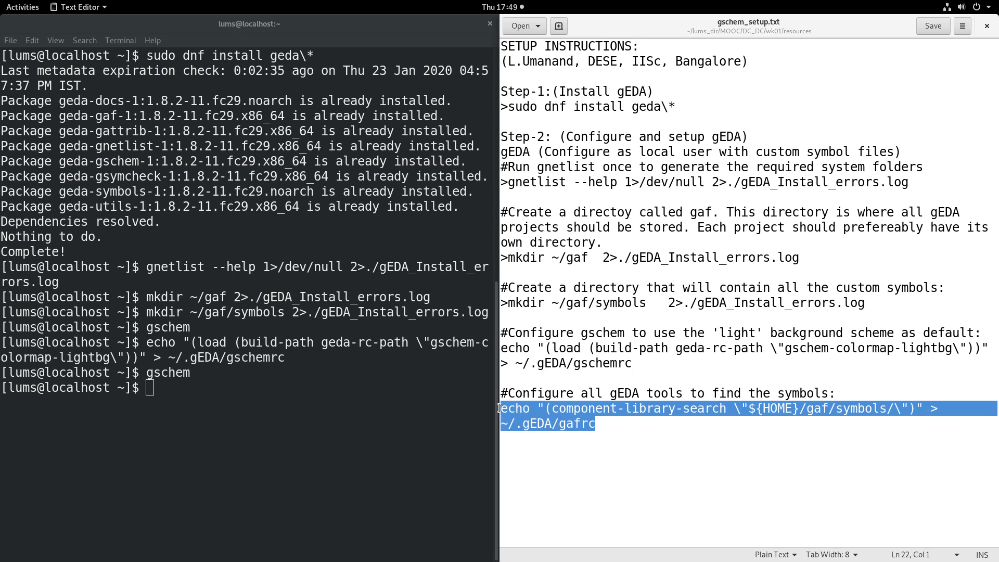
pyautogui.rightClick(572, 423)
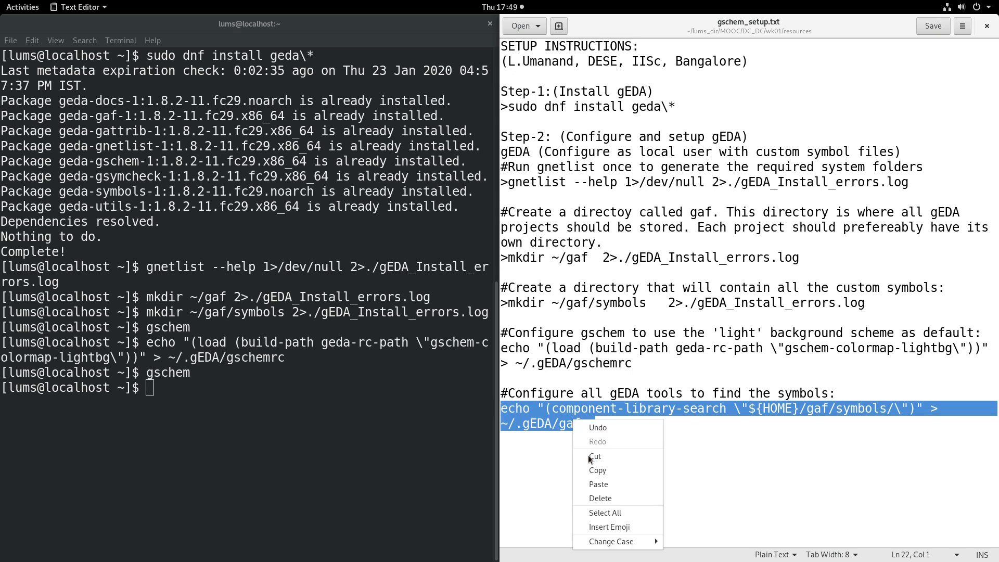
pyautogui.click(596, 469)
pyautogui.click(172, 394)
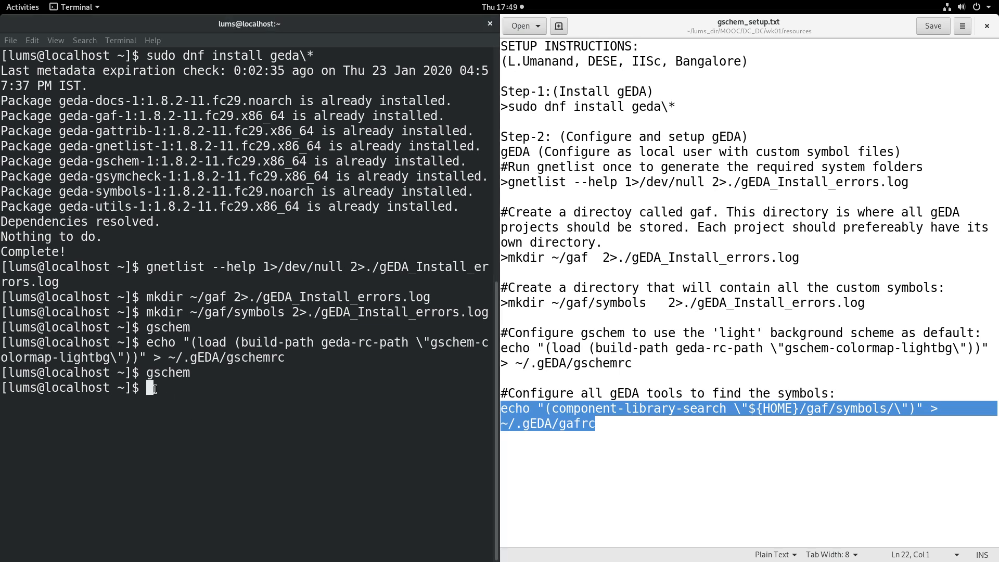
pyautogui.rightClick(158, 392)
pyautogui.click(180, 426)
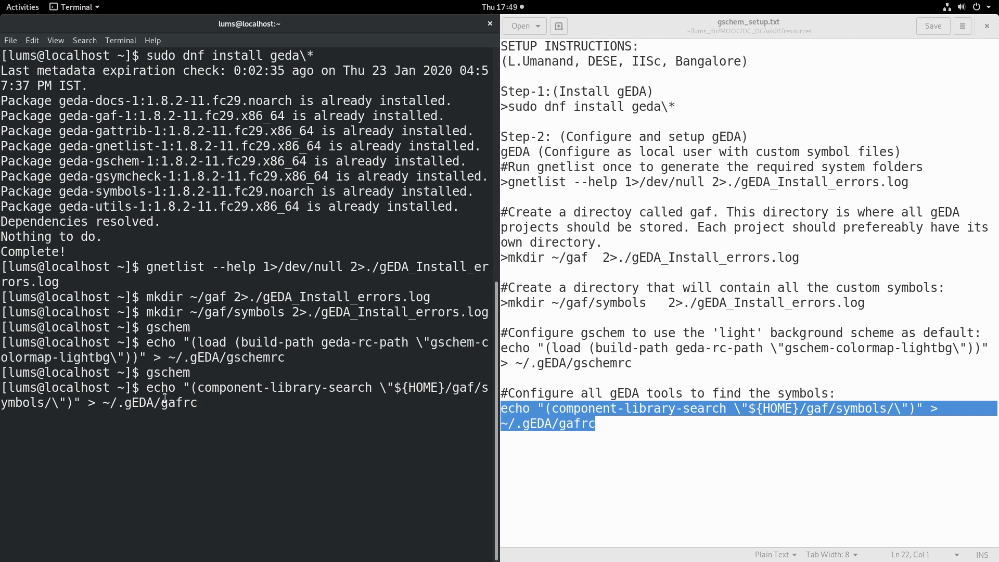
pyautogui.press('Return')
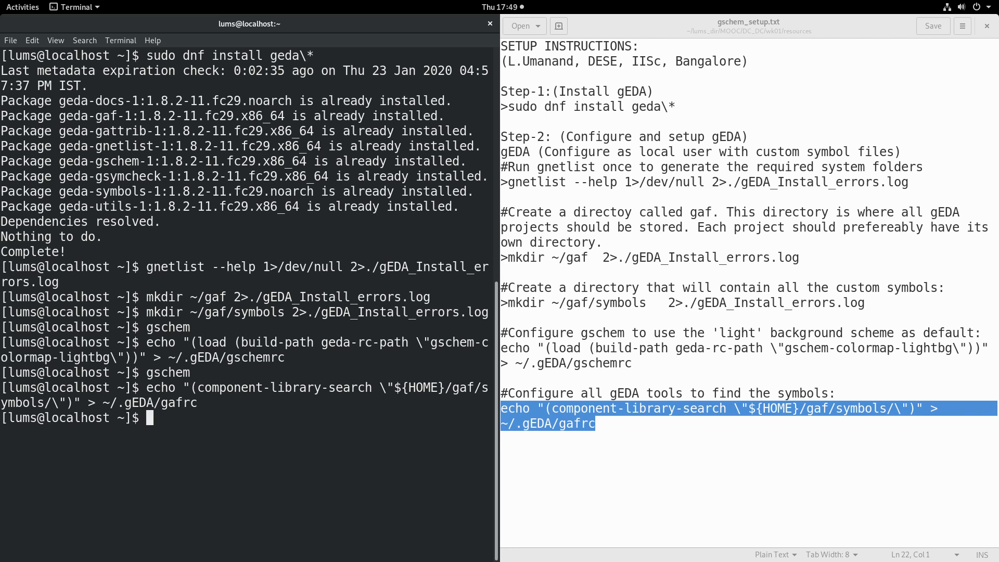
# - Launch the gEDA Schematic Editor from the desktop's application overview, dismiss the status log and maximize the schematic window
pyautogui.press('super+a')
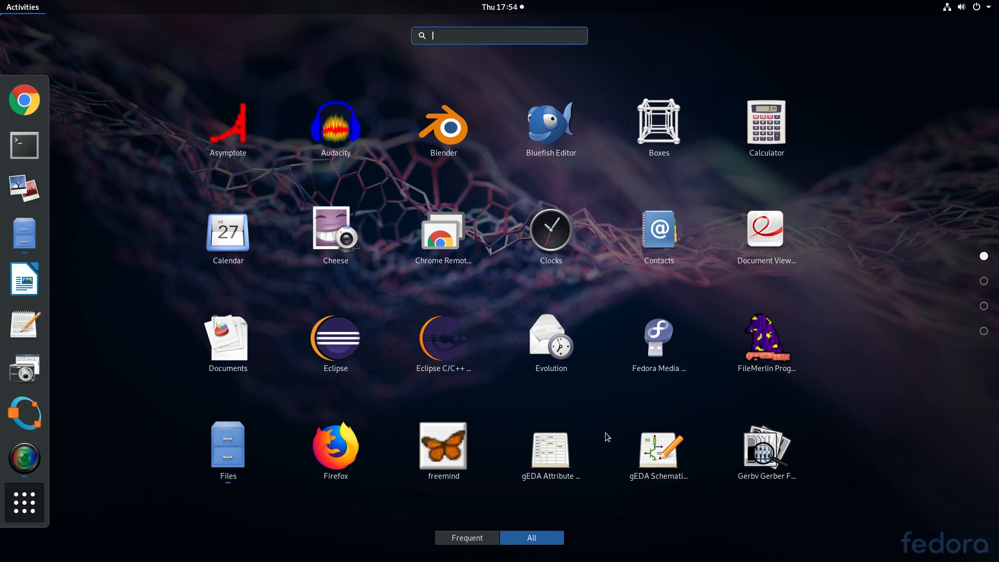
pyautogui.click(662, 450)
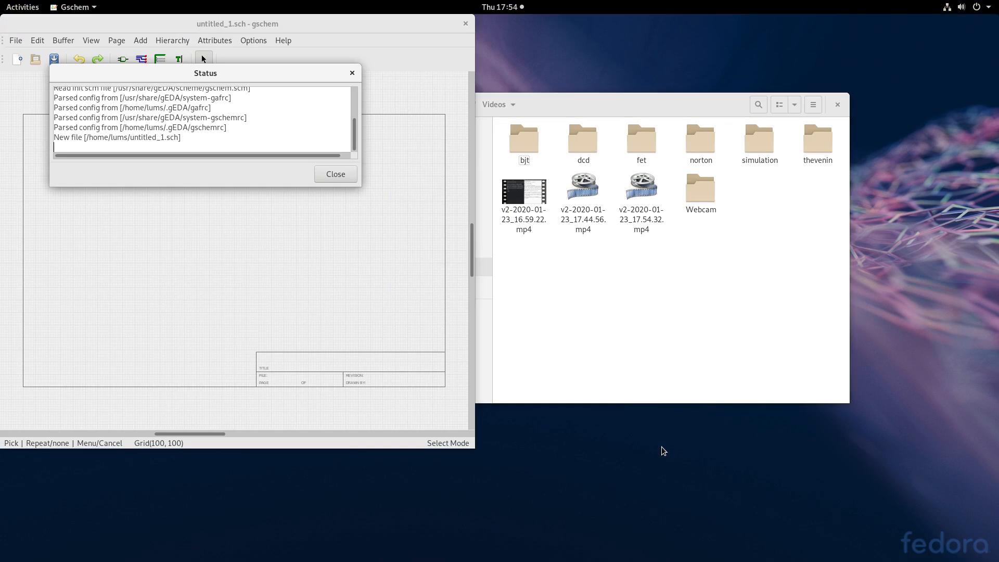
pyautogui.click(331, 176)
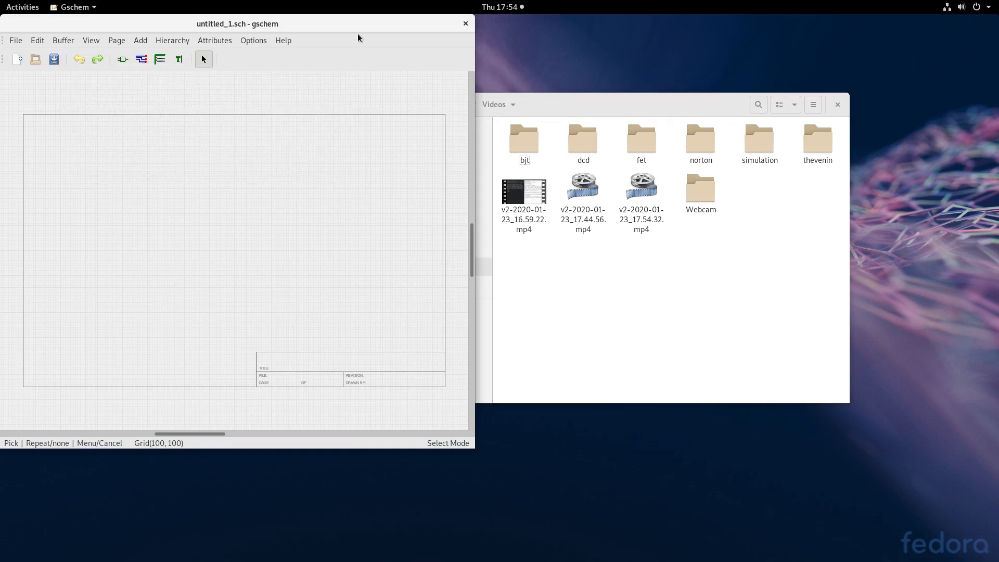
pyautogui.doubleClick(330, 23)
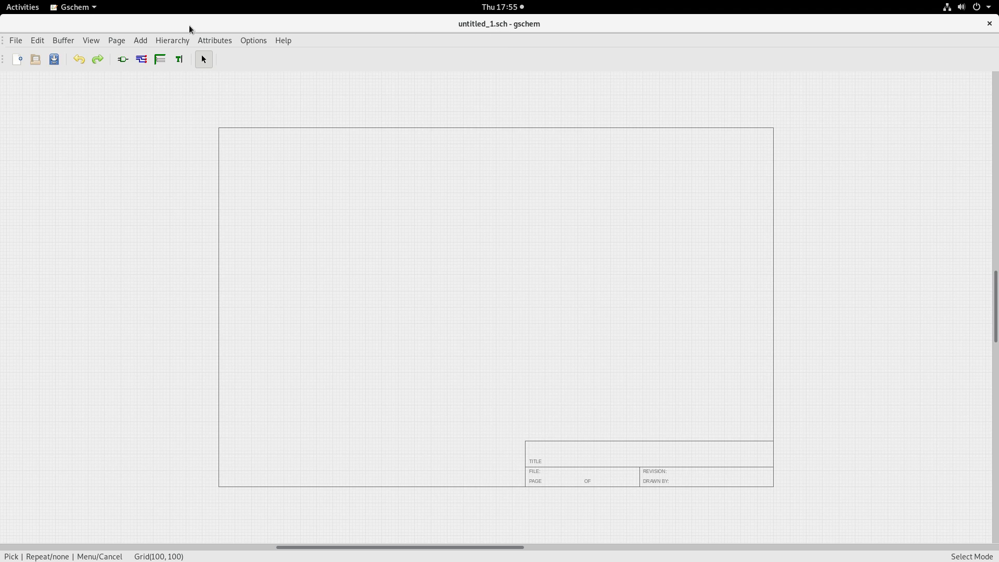
# - Save the untitled schematic in the 1_WORK folder under the name ex03, keeping the .sch extension
pyautogui.click(16, 42)
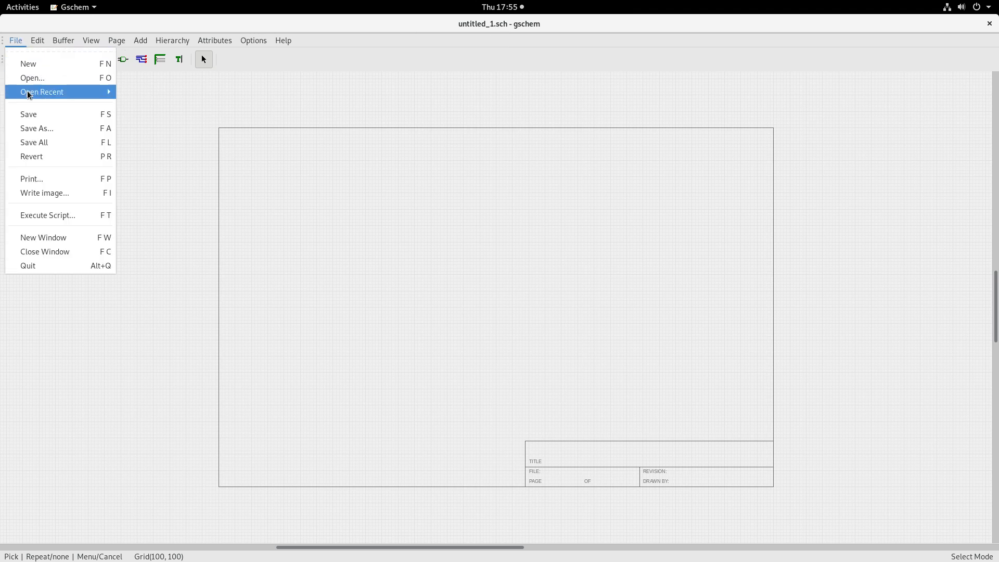
pyautogui.click(29, 114)
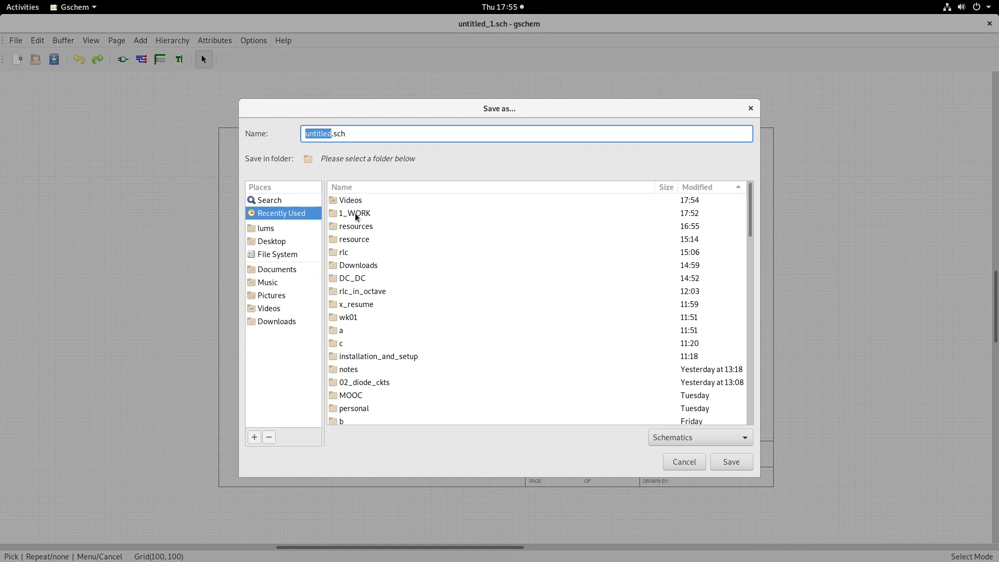
pyautogui.doubleClick(357, 213)
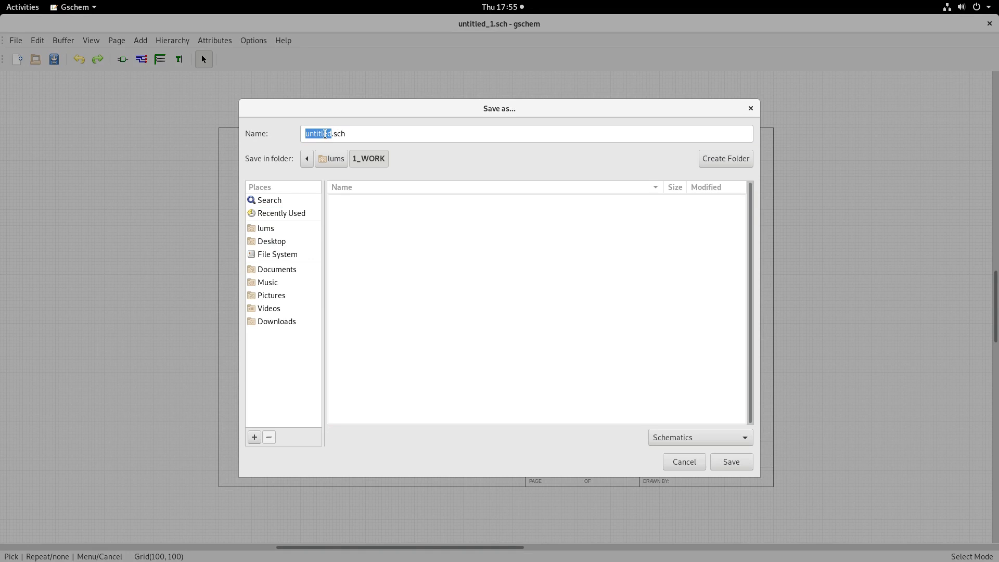
pyautogui.click(336, 135)
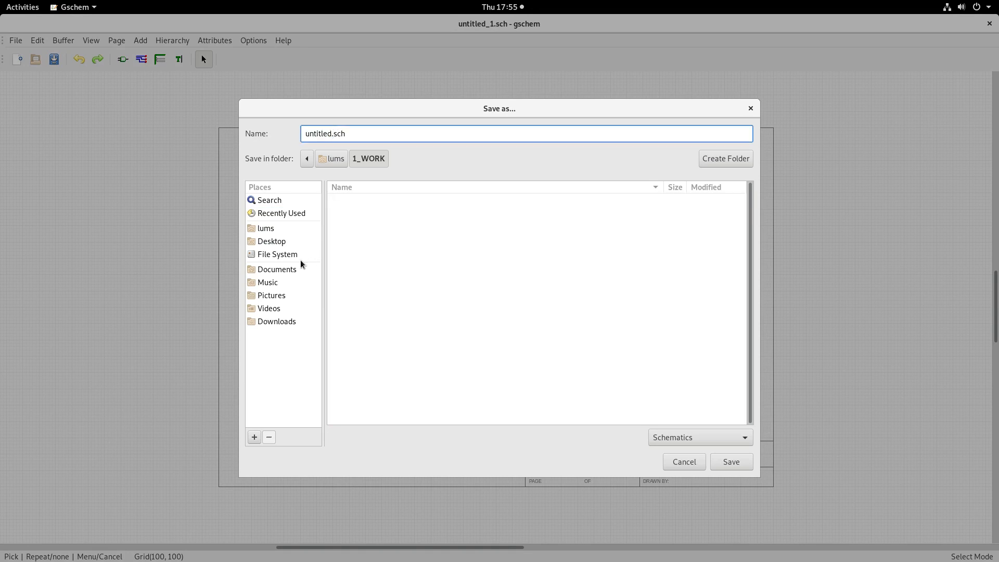
pyautogui.press('BackSpace')
pyautogui.press('BackSpace')
pyautogui.press('BackSpace')
pyautogui.press('BackSpace')
pyautogui.press('BackSpace')
pyautogui.press('BackSpace')
pyautogui.press('BackSpace')
pyautogui.press('BackSpace')
pyautogui.write('ex03')
pyautogui.press('Return')
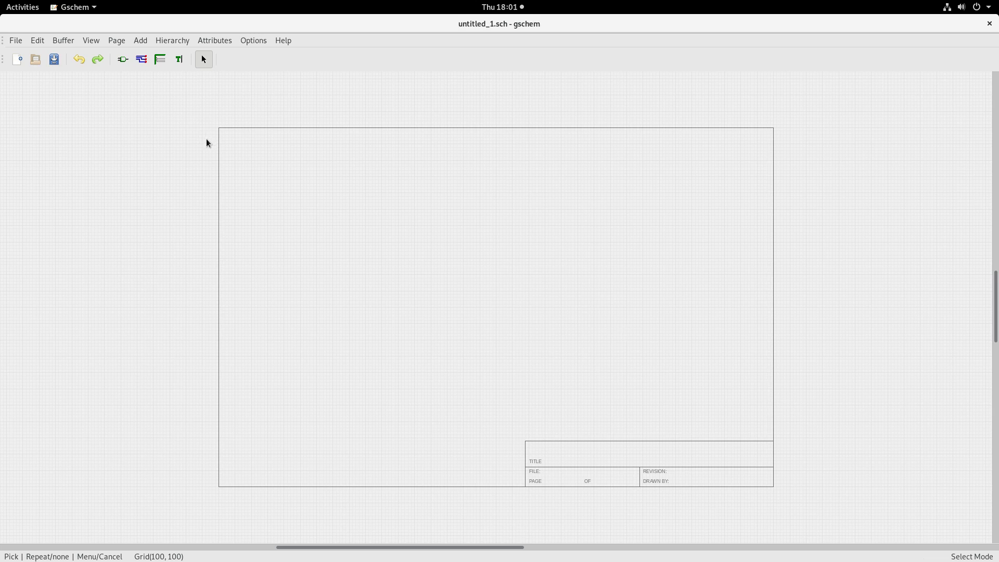
# - Place one generic-power.sym symbol from the Power rails library outside the title frame, beside its left edge
pyautogui.click(123, 59)
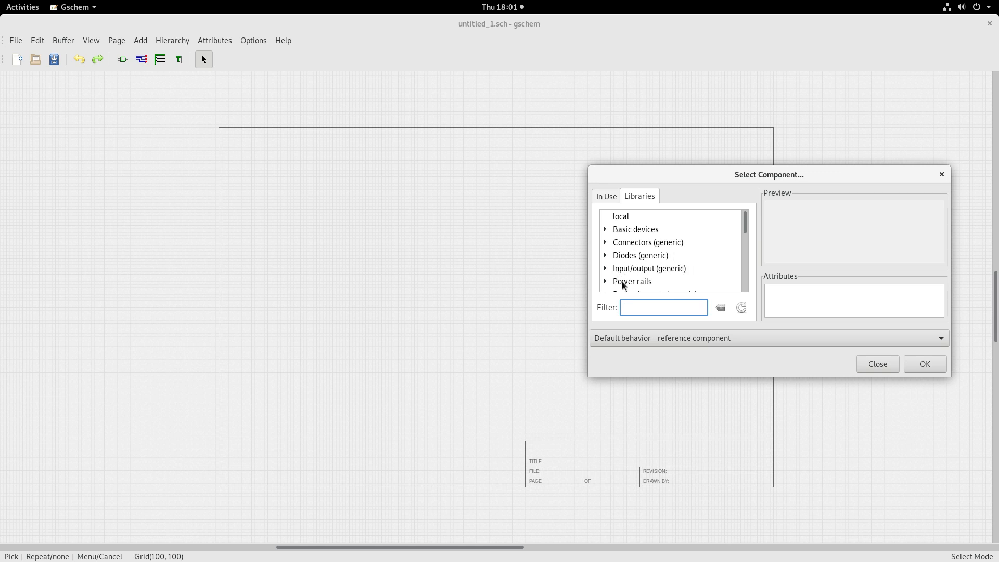
pyautogui.scroll(-2, 666, 265)
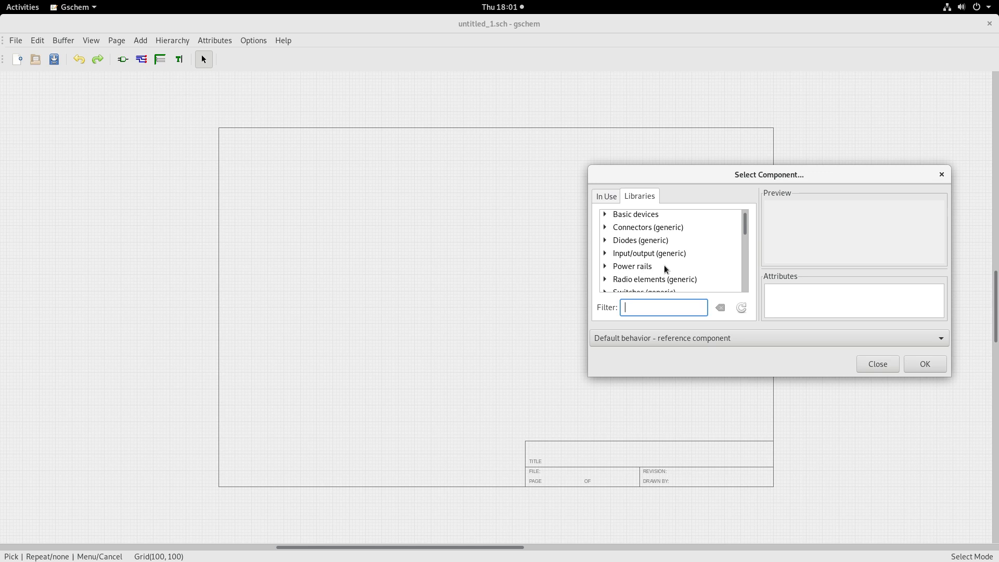
pyautogui.scroll(-2, 659, 274)
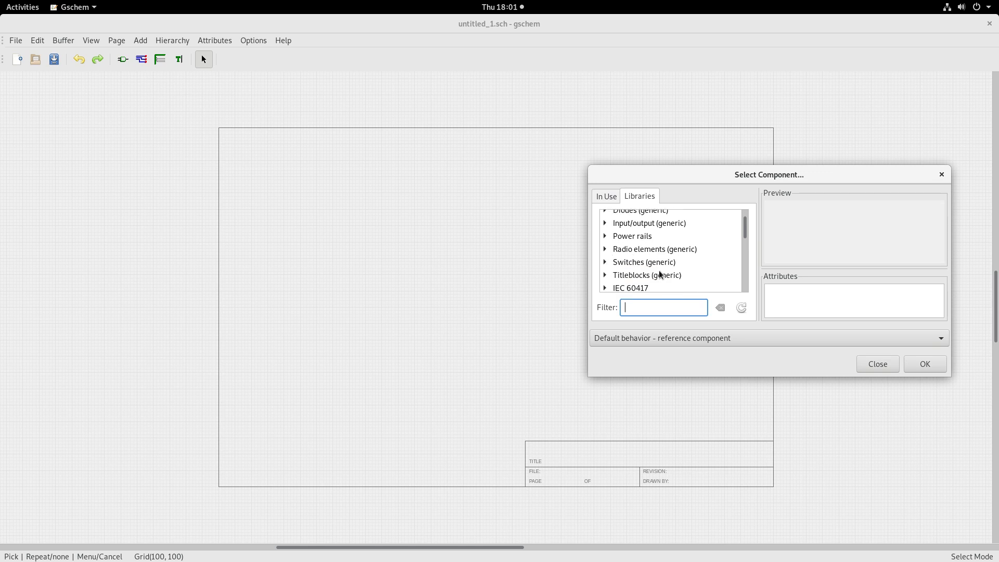
pyautogui.scroll(3, 659, 274)
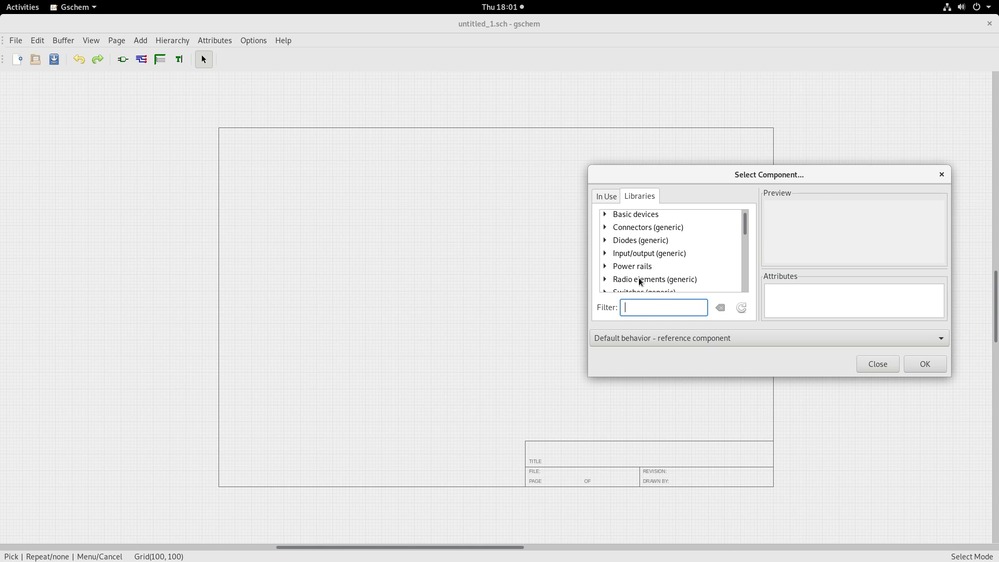
pyautogui.click(604, 266)
pyautogui.scroll(-4, 656, 269)
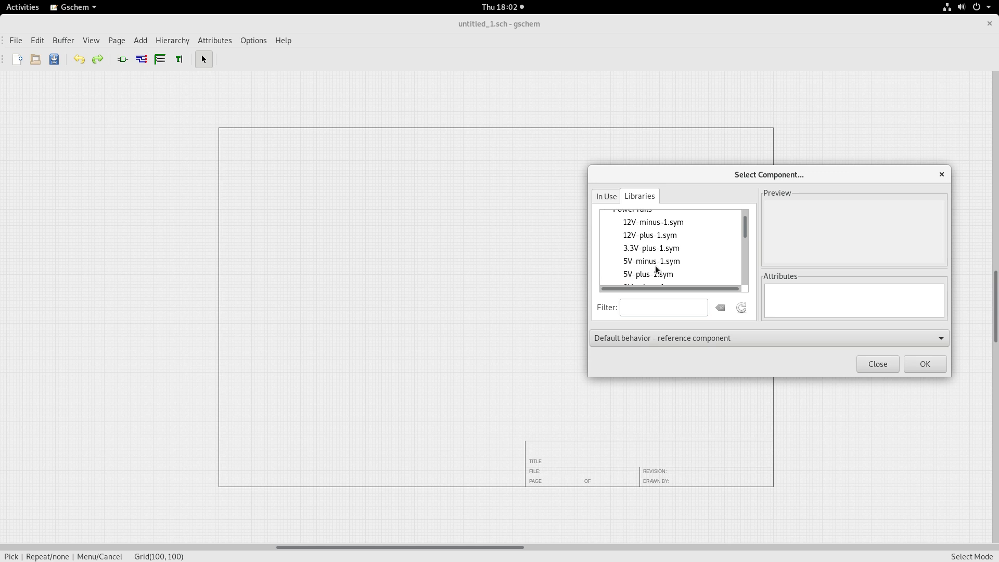
pyautogui.click(653, 267)
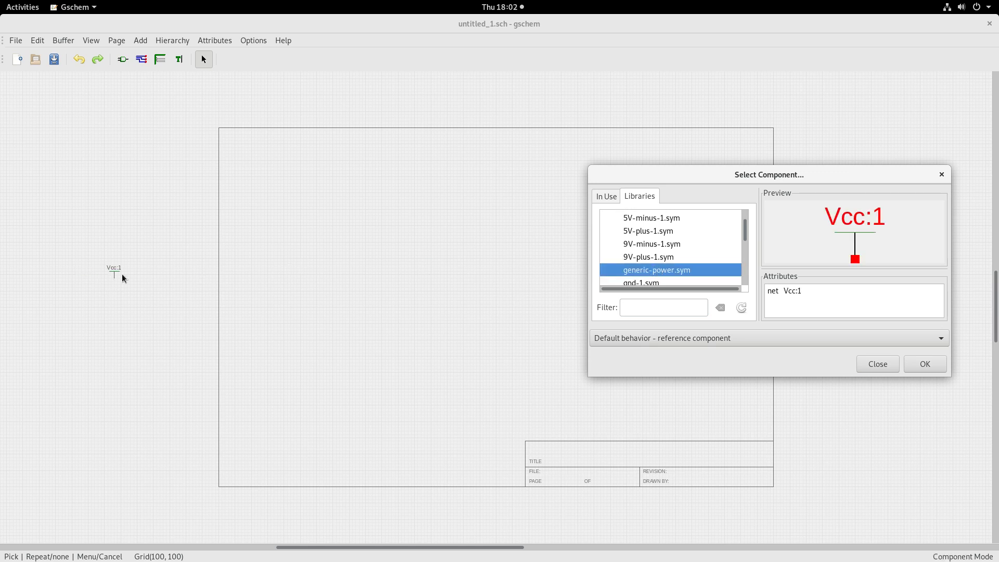
pyautogui.click(141, 261)
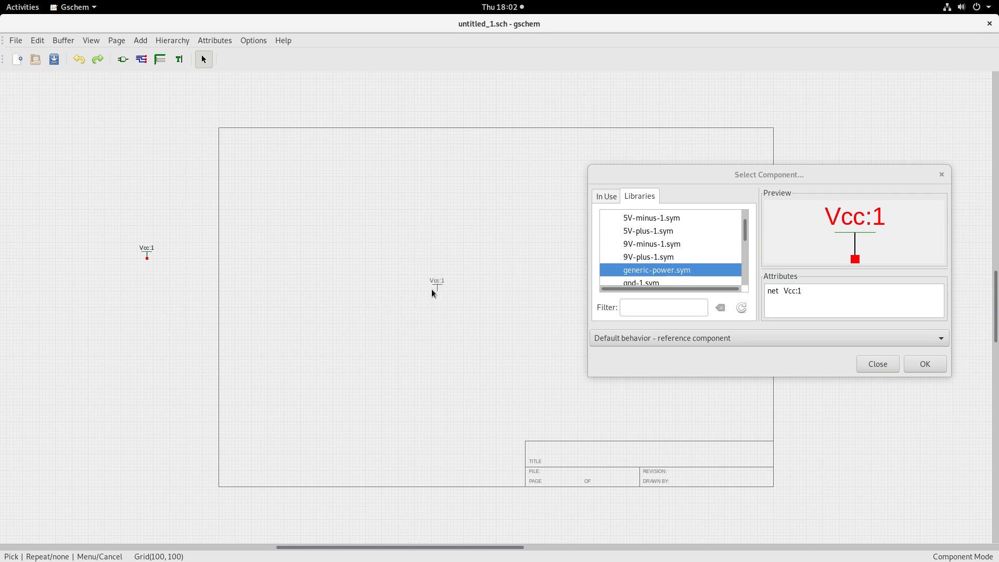
pyautogui.rightClick(439, 295)
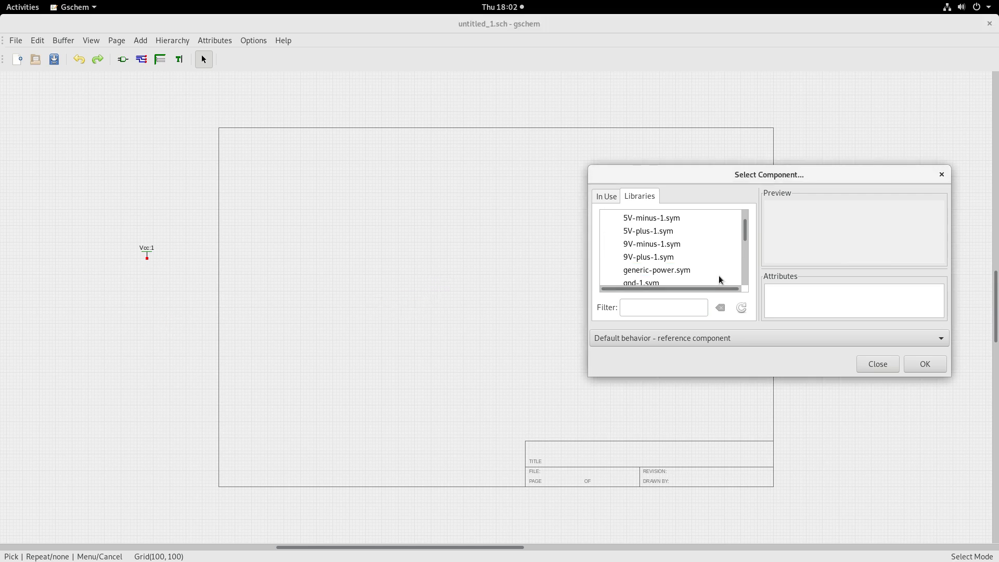
# - Place one gnd-1.sym ground symbol from the Power rails library directly below the Vcc symbol
pyautogui.scroll(-2, 666, 272)
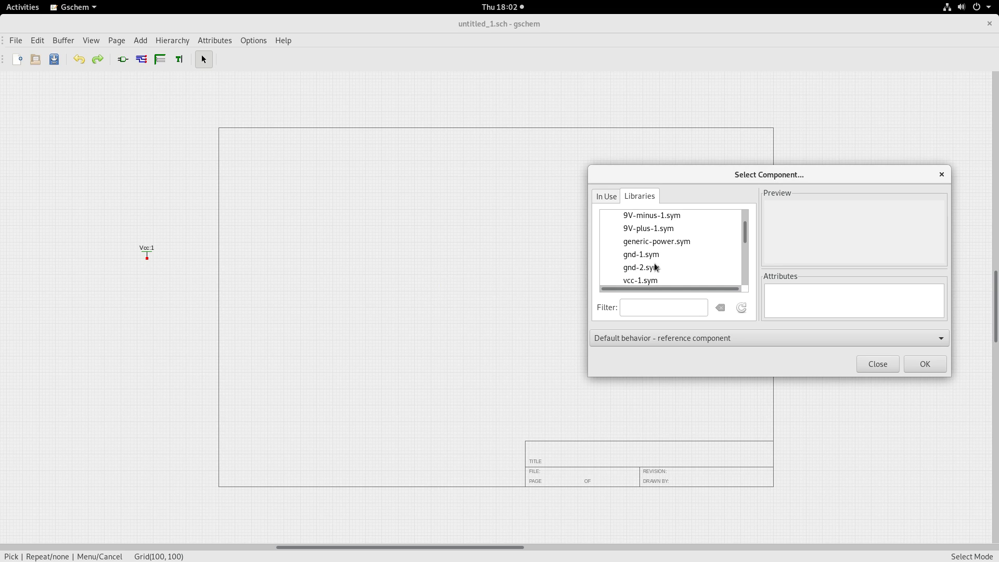
pyautogui.click(651, 259)
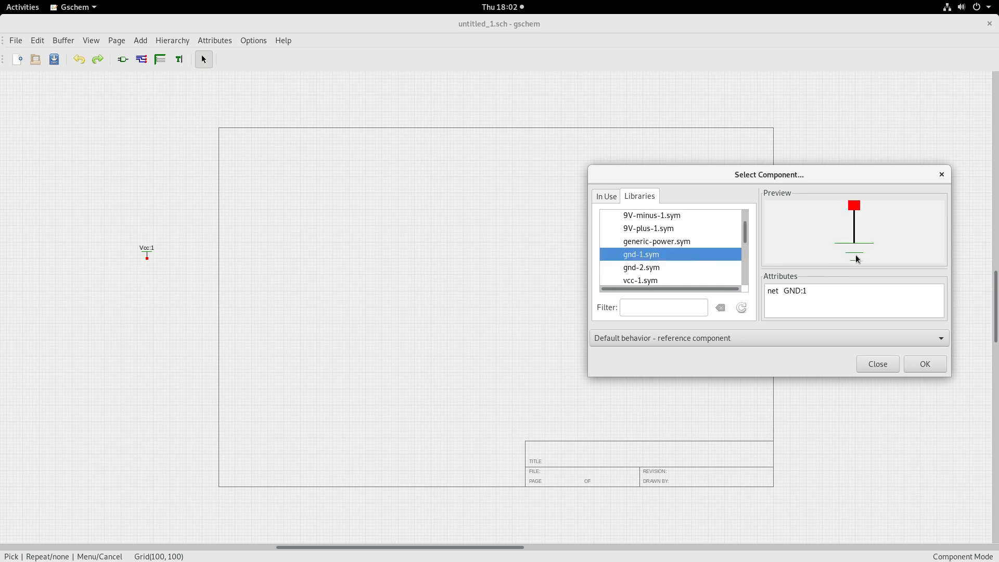
pyautogui.click(147, 306)
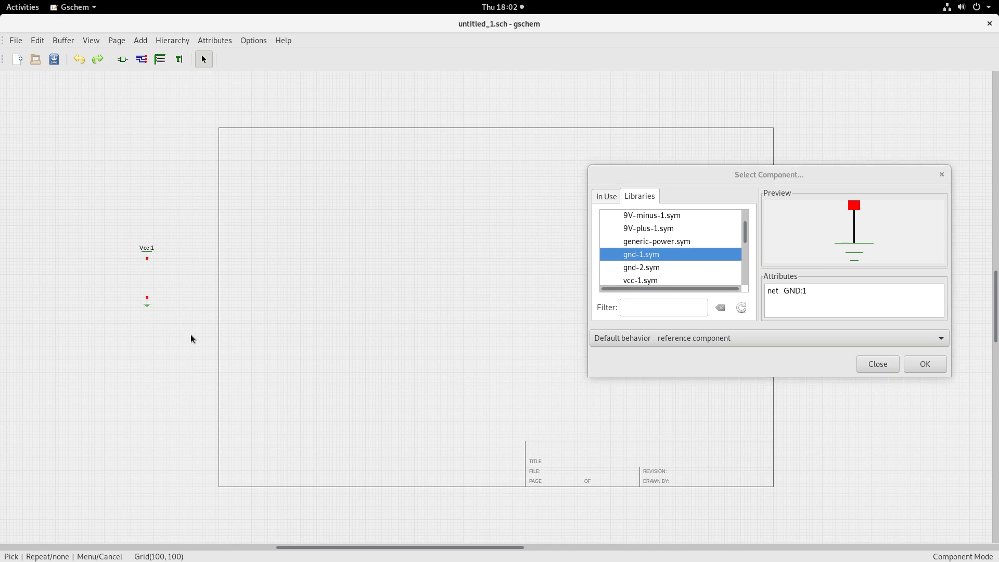
pyautogui.rightClick(477, 277)
# - Place one gnucap-include-1.sym block from the SPICE simulation elements library just above the frame's upper-left corner
pyautogui.scroll(4, 687, 267)
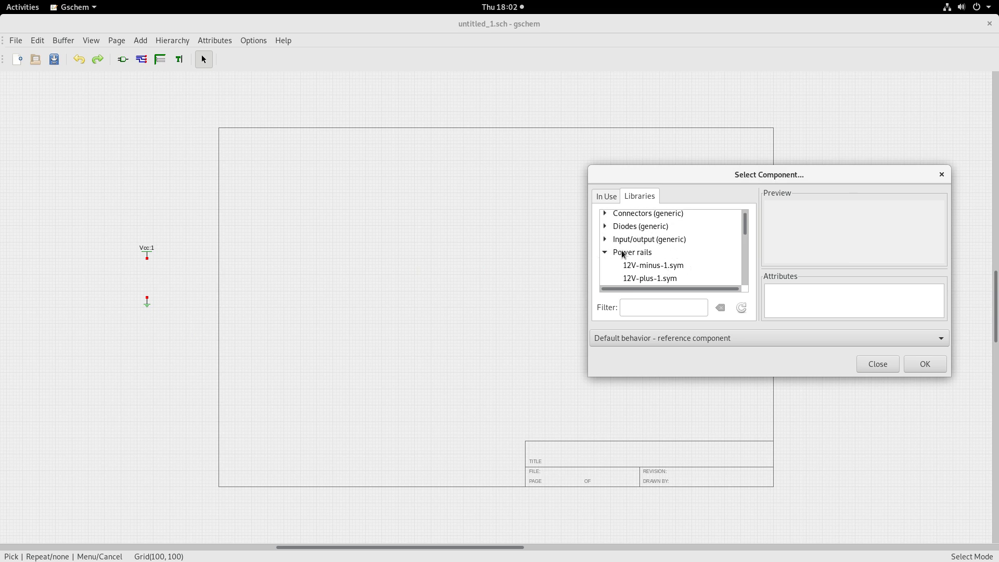
pyautogui.scroll(-1, 659, 252)
pyautogui.scroll(-6, 660, 251)
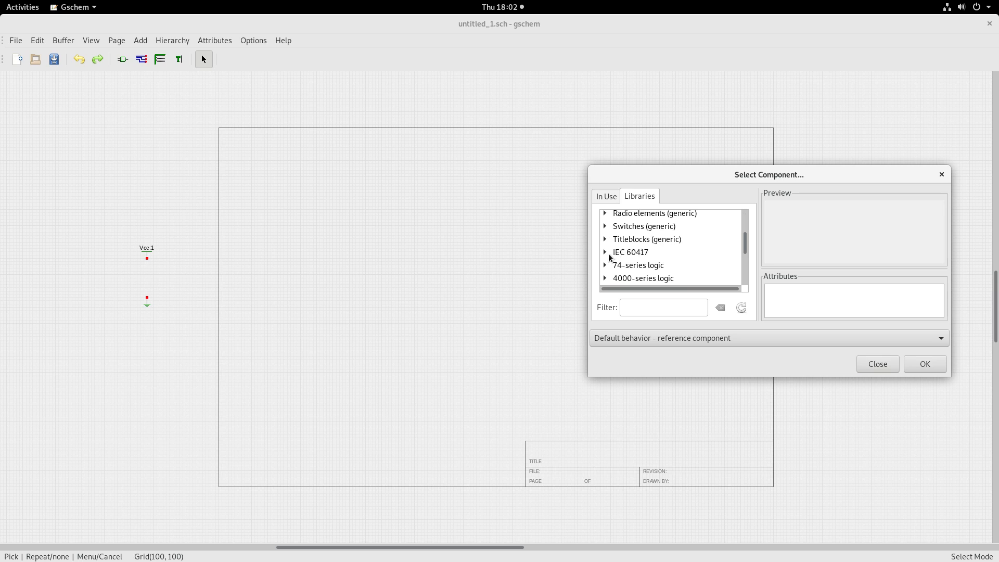
pyautogui.scroll(-3, 640, 265)
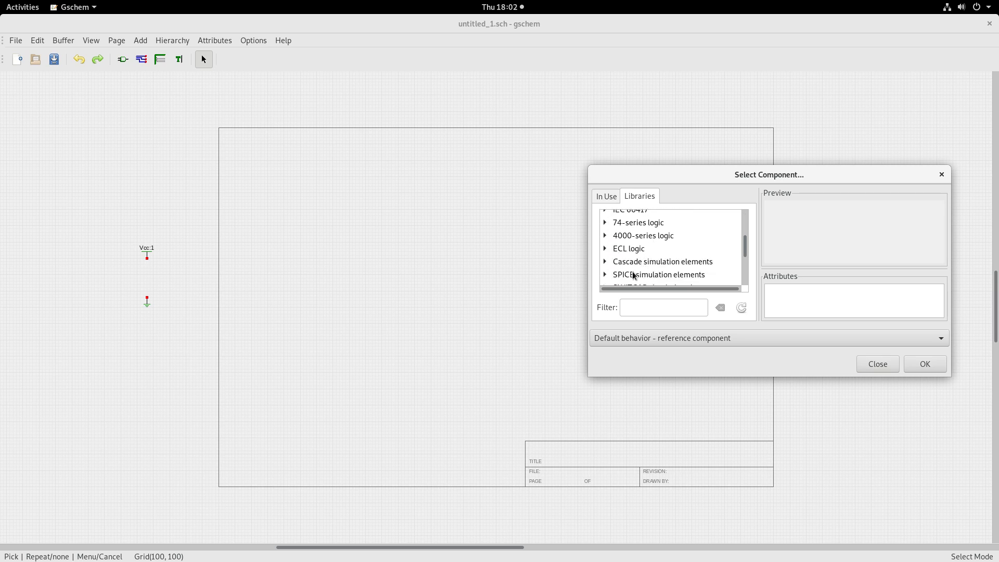
pyautogui.click(604, 274)
pyautogui.scroll(-3, 670, 252)
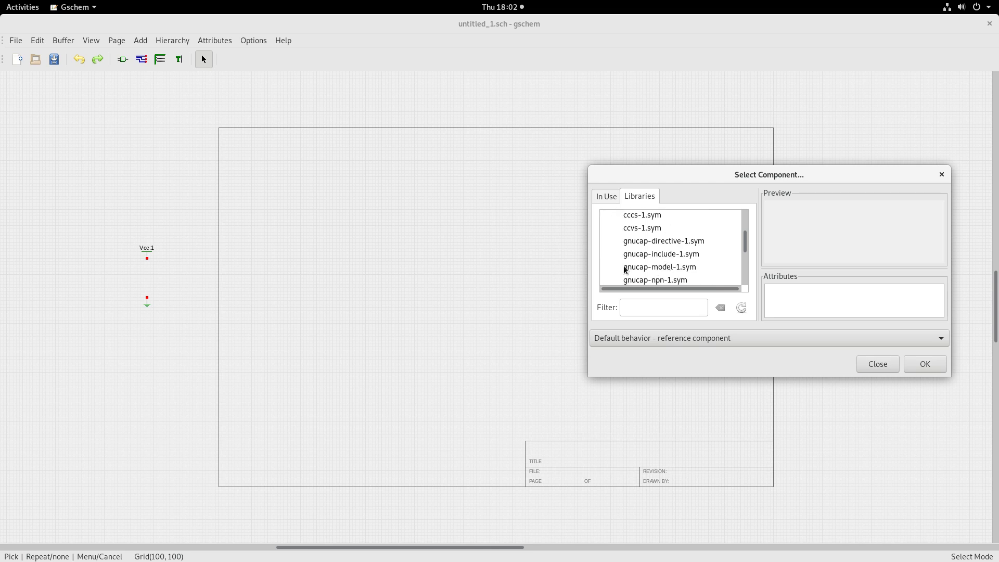
pyautogui.click(645, 254)
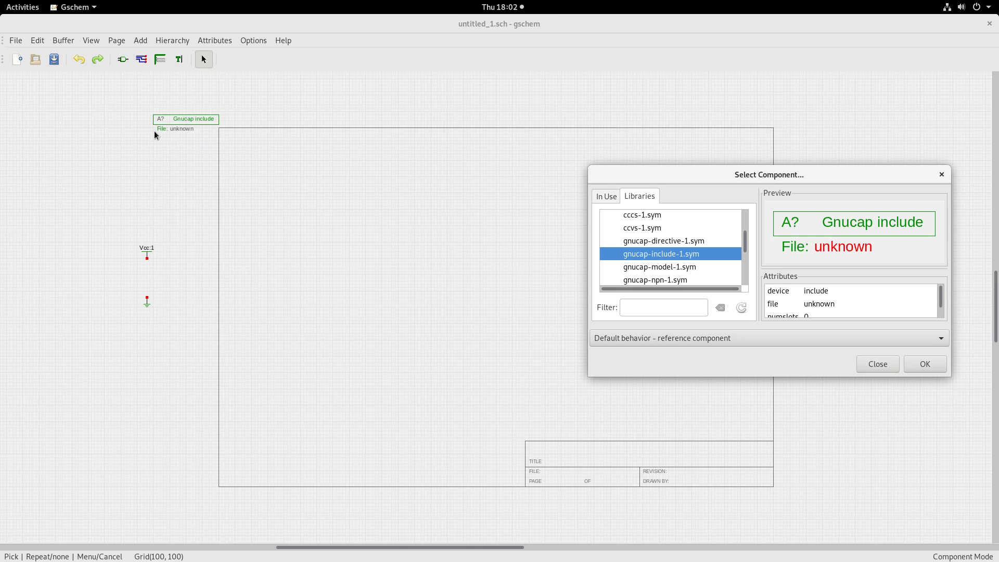
pyautogui.click(222, 120)
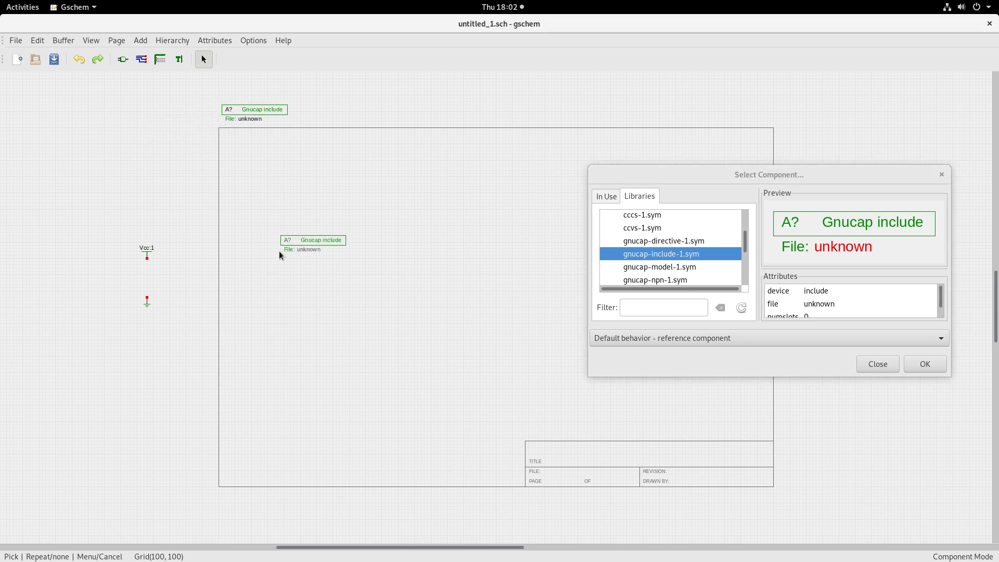
pyautogui.rightClick(279, 251)
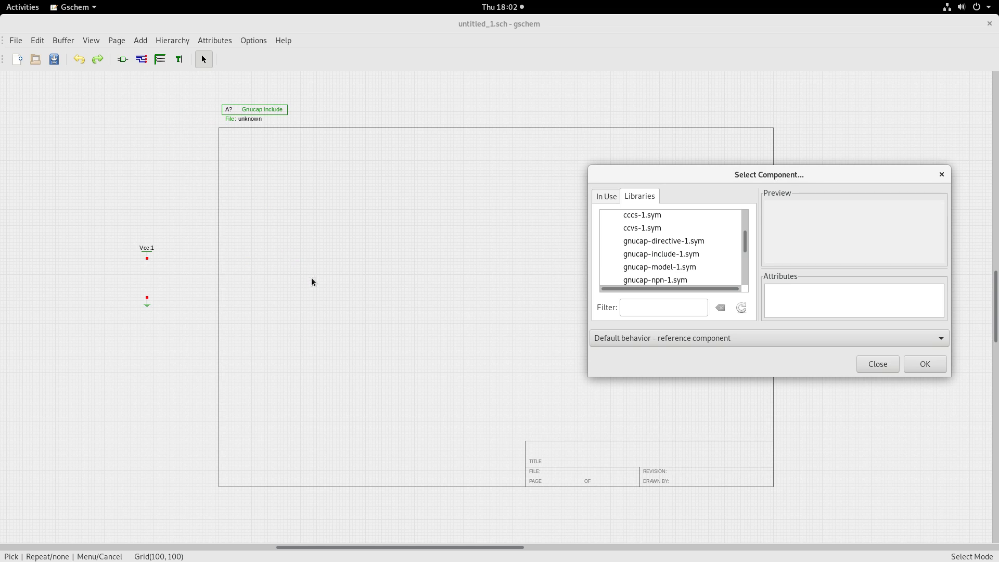
# - Look through the symbols in the Basic devices library and collapse it again
pyautogui.moveTo(746, 239); pyautogui.dragTo(746, 218)
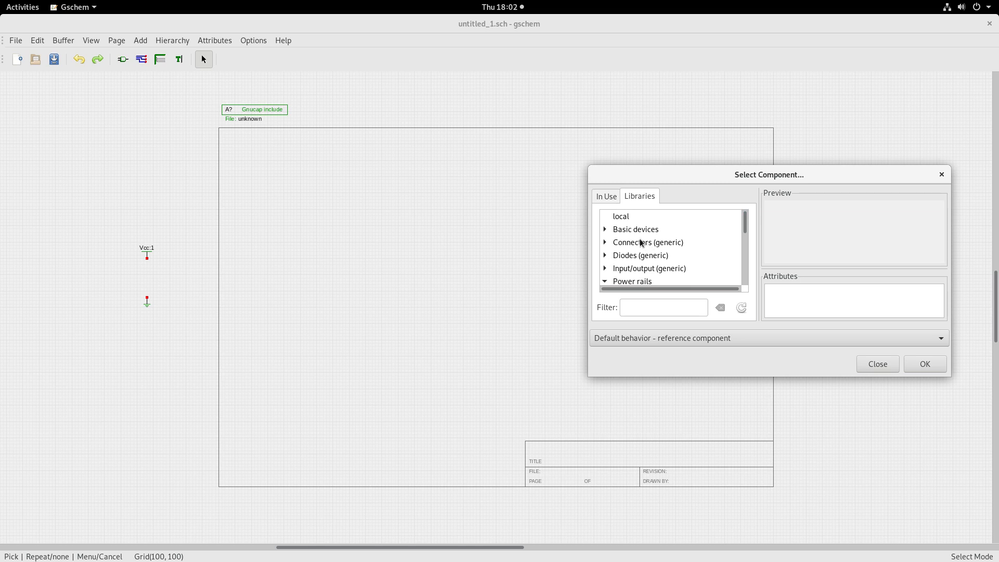
pyautogui.click(604, 229)
pyautogui.scroll(-1, 654, 248)
pyautogui.scroll(-1, 655, 247)
pyautogui.scroll(-11, 655, 247)
pyautogui.scroll(-15, 660, 254)
pyautogui.scroll(-7, 663, 250)
pyautogui.scroll(-10, 666, 241)
pyautogui.scroll(-3, 667, 236)
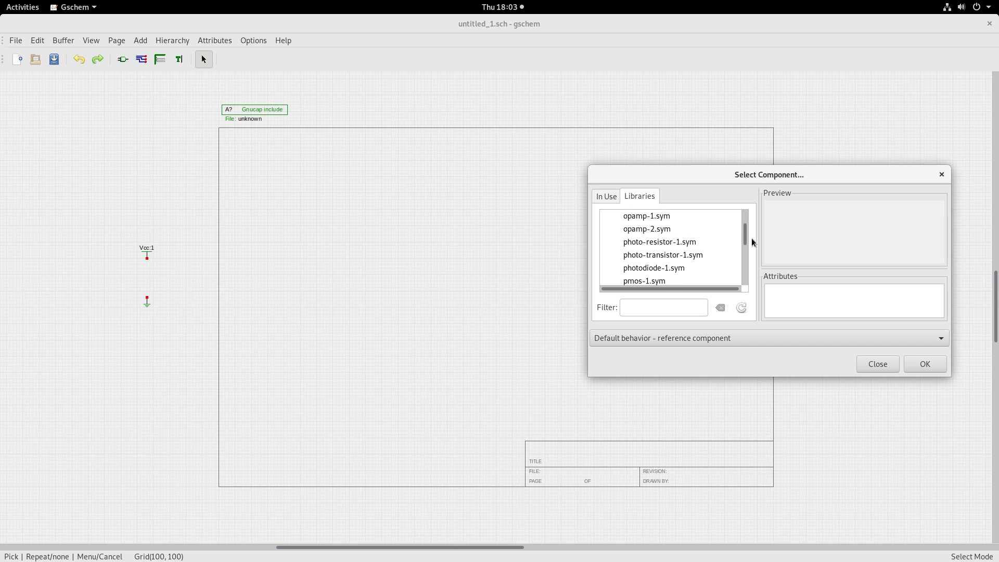
pyautogui.moveTo(747, 223); pyautogui.dragTo(755, 207)
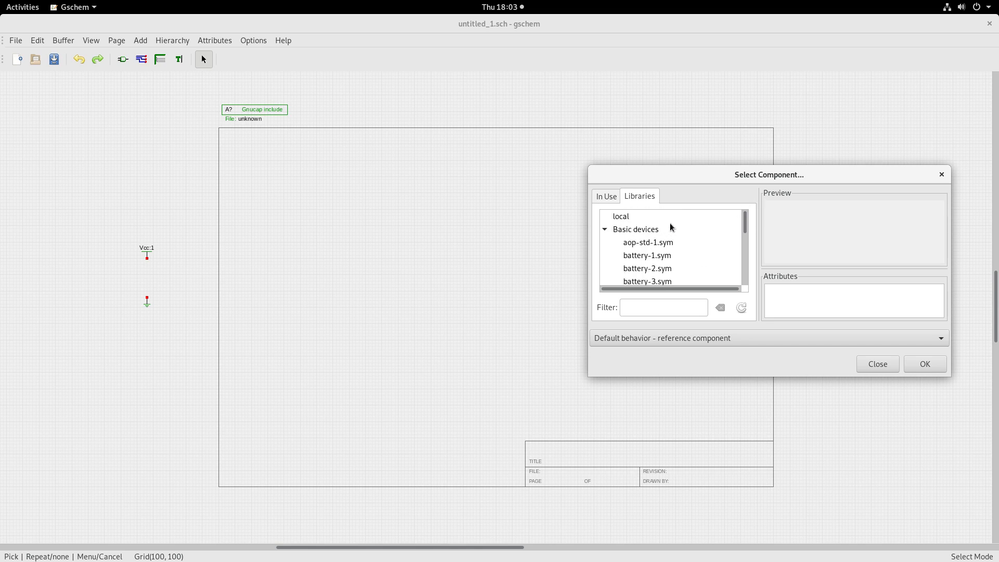
pyautogui.click(604, 229)
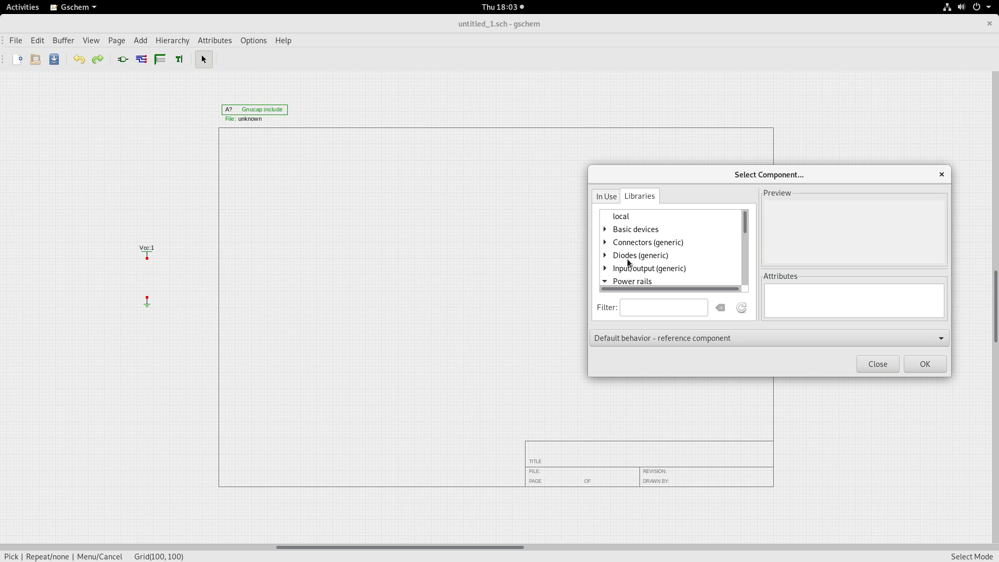
# - Place one diode-1.sym from the Diodes (generic) library in the upper-left part of the frame, then collapse that library
pyautogui.click(605, 256)
pyautogui.scroll(-2, 692, 261)
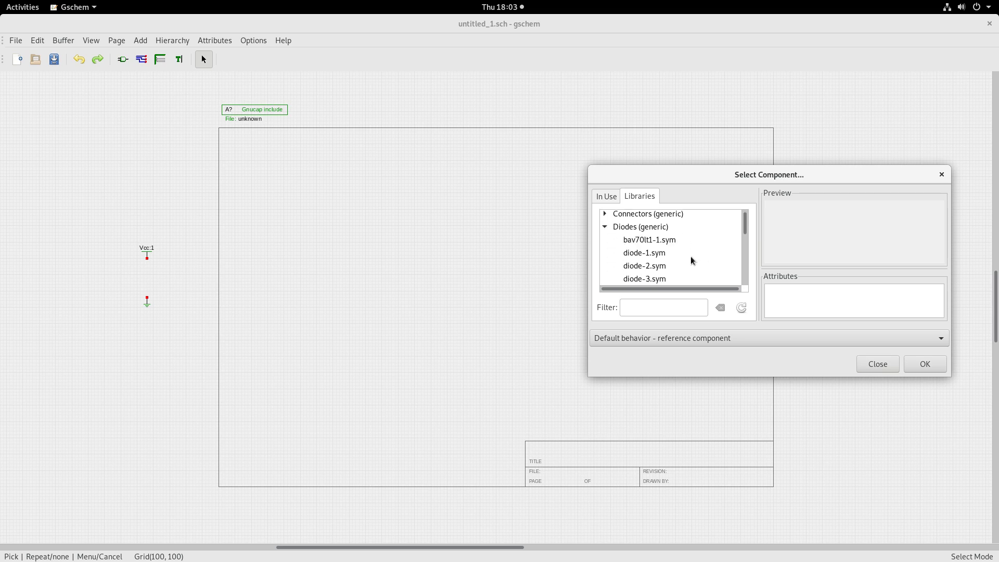
pyautogui.scroll(-1, 655, 258)
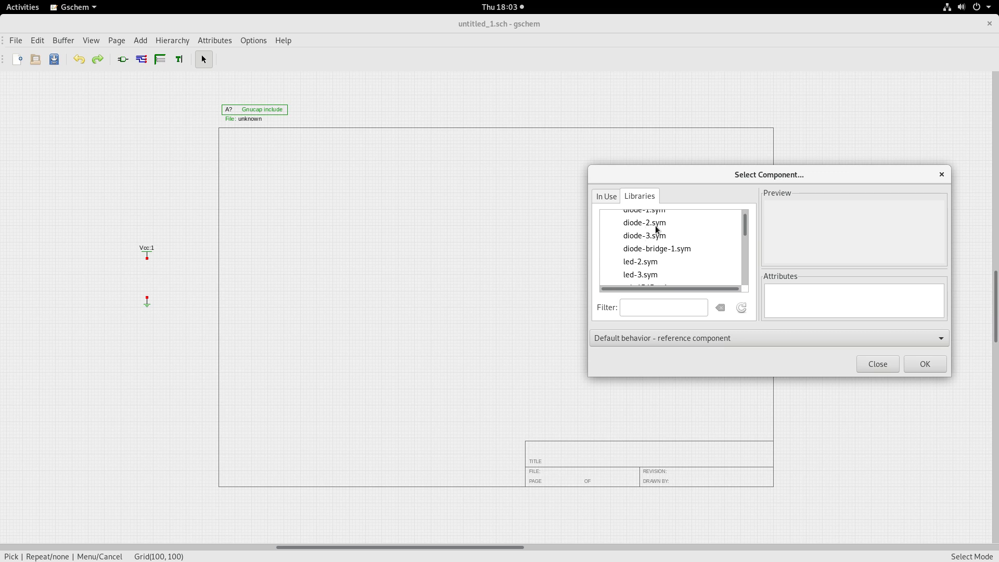
pyautogui.scroll(1, 650, 227)
pyautogui.click(648, 230)
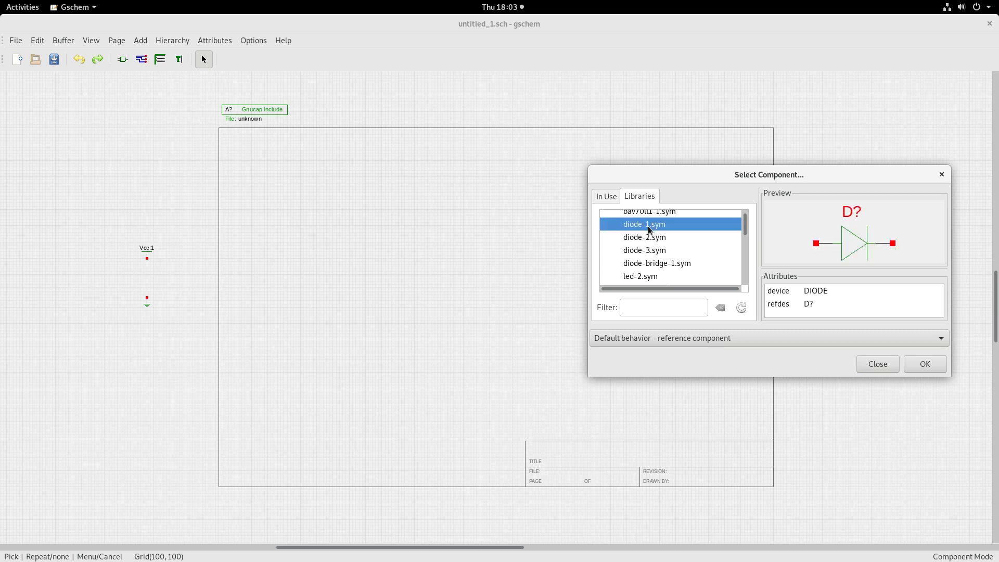
pyautogui.click(323, 199)
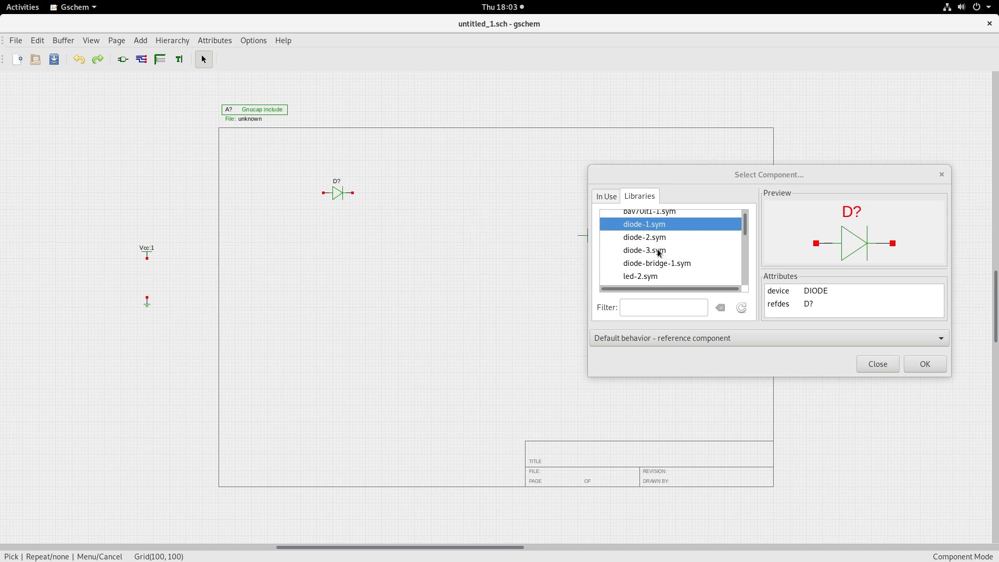
pyautogui.scroll(3, 658, 254)
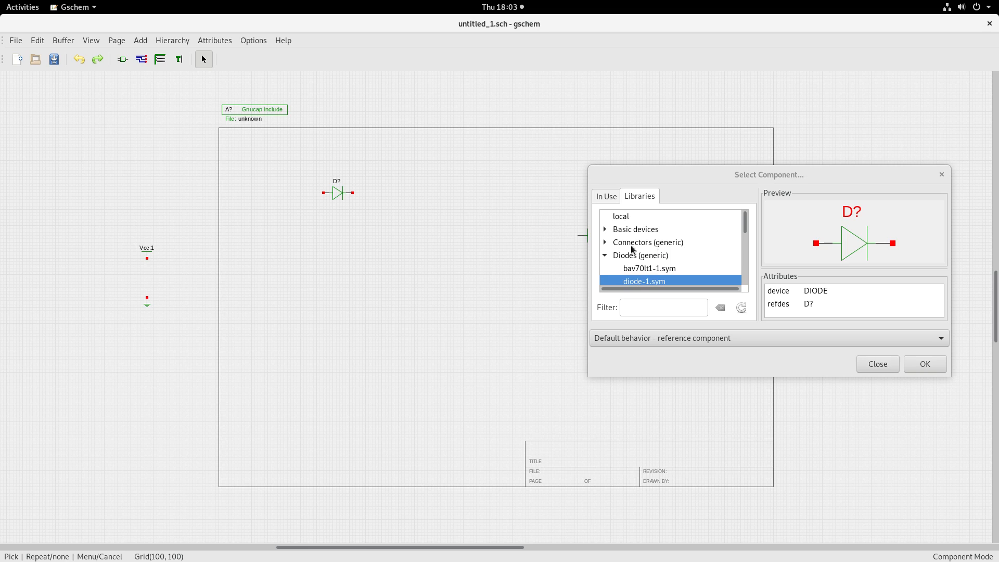
pyautogui.click(604, 254)
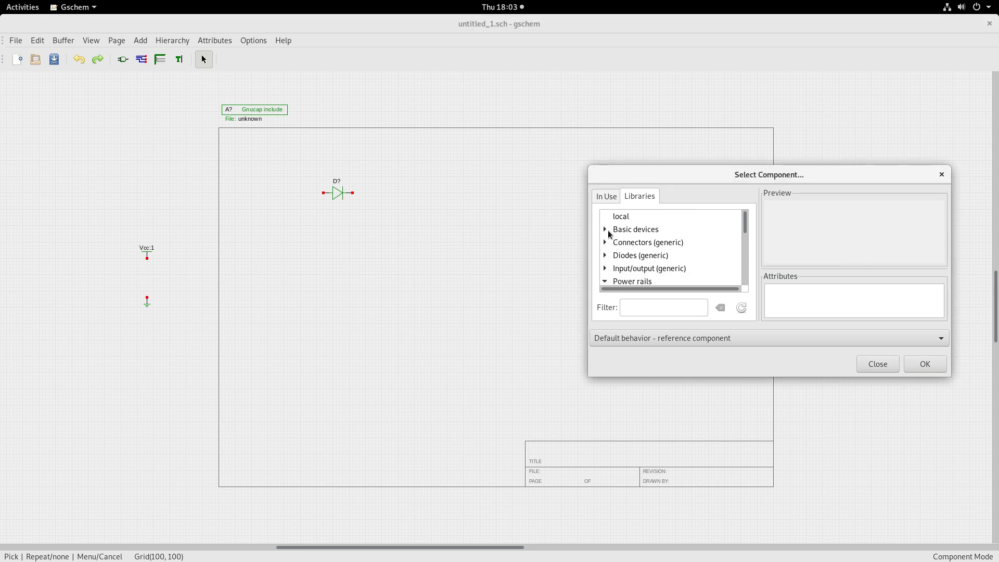
# - Place two resistor-2.sym symbols from the Basic devices library, one right of the diode in line with it and one lower to the right
pyautogui.click(605, 230)
pyautogui.scroll(-1, 668, 242)
pyautogui.scroll(-3, 669, 242)
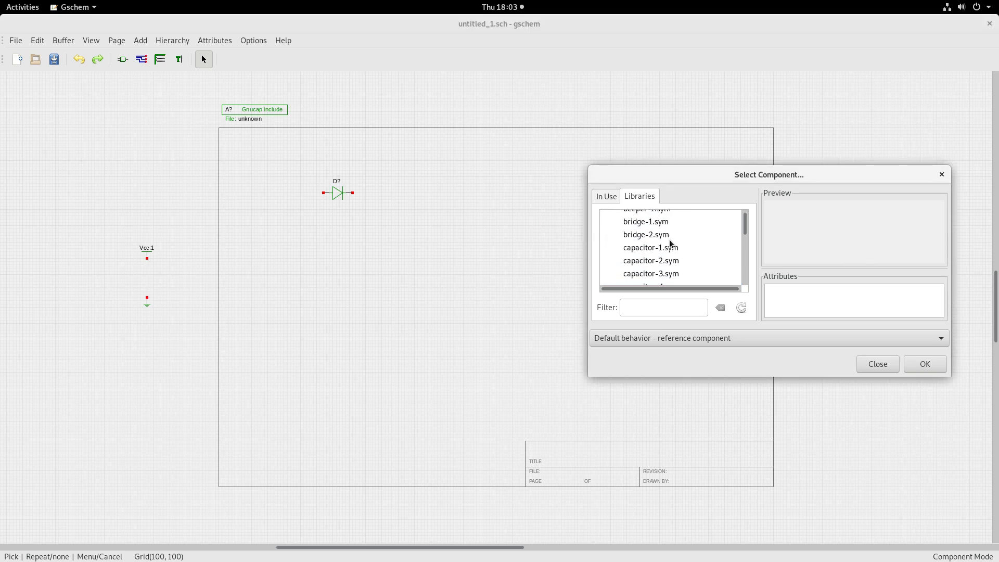
pyautogui.scroll(-10, 674, 244)
pyautogui.scroll(-8, 674, 246)
pyautogui.scroll(-3, 678, 246)
pyautogui.scroll(3, 678, 243)
pyautogui.click(671, 238)
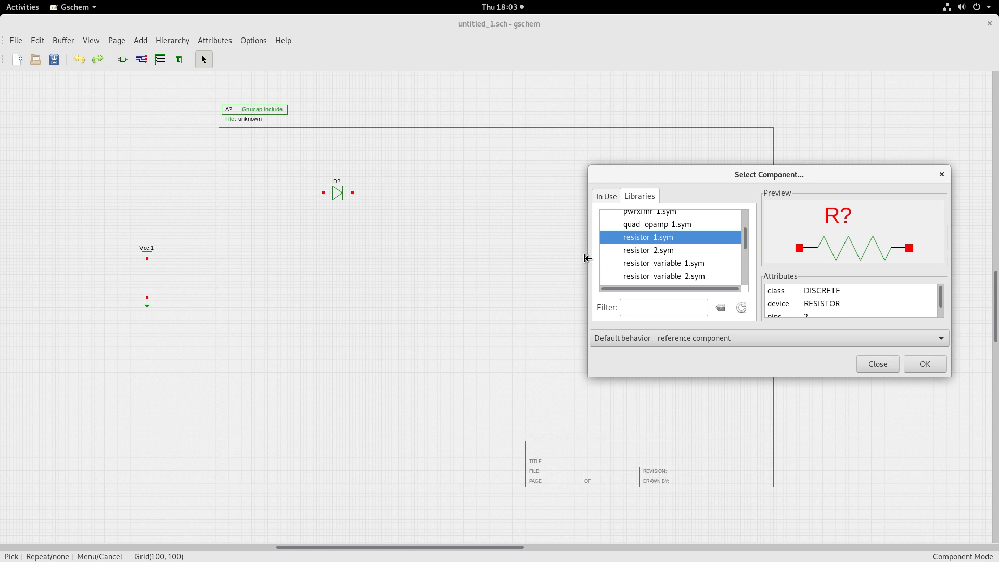
pyautogui.click(650, 251)
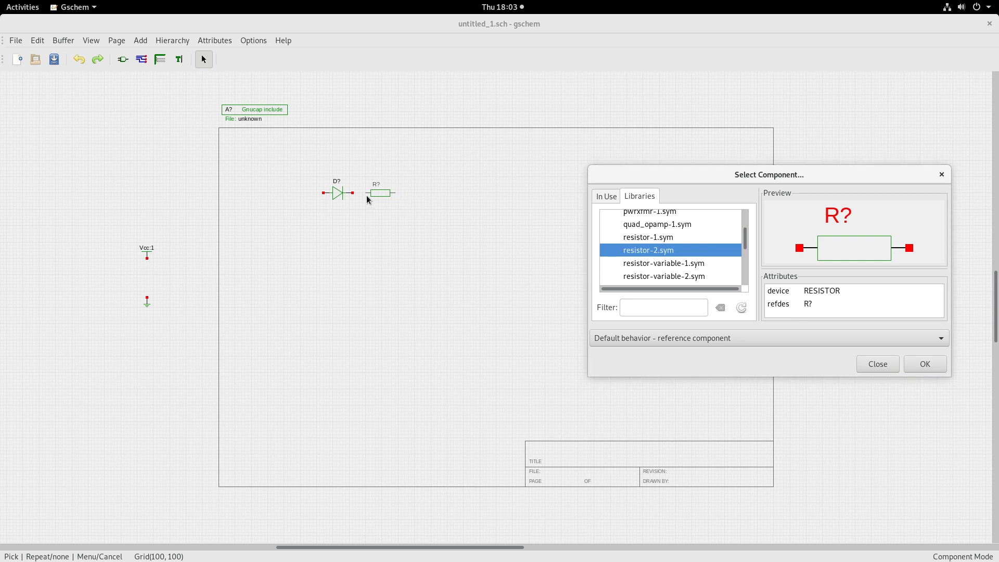
pyautogui.click(366, 196)
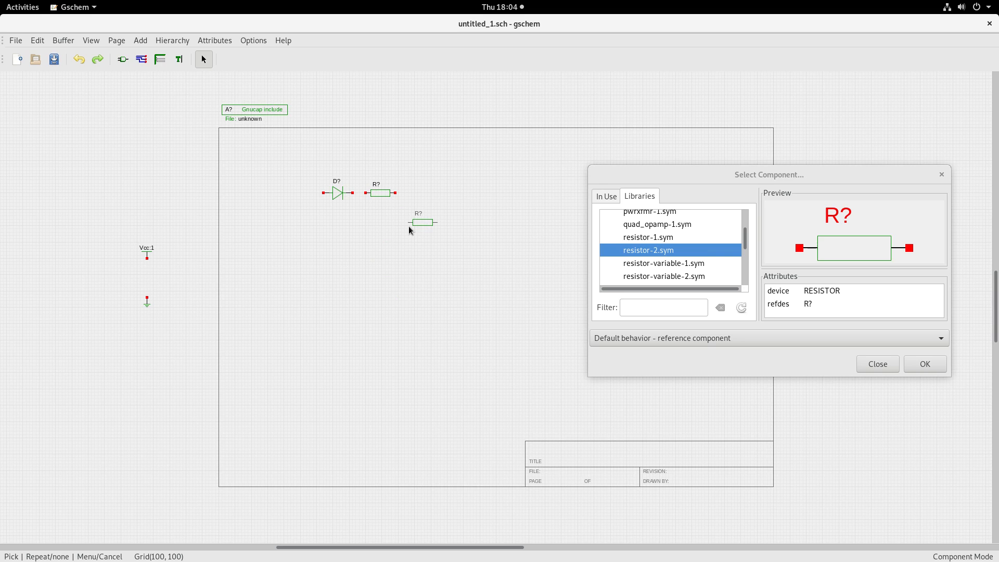
pyautogui.rightClick(339, 282)
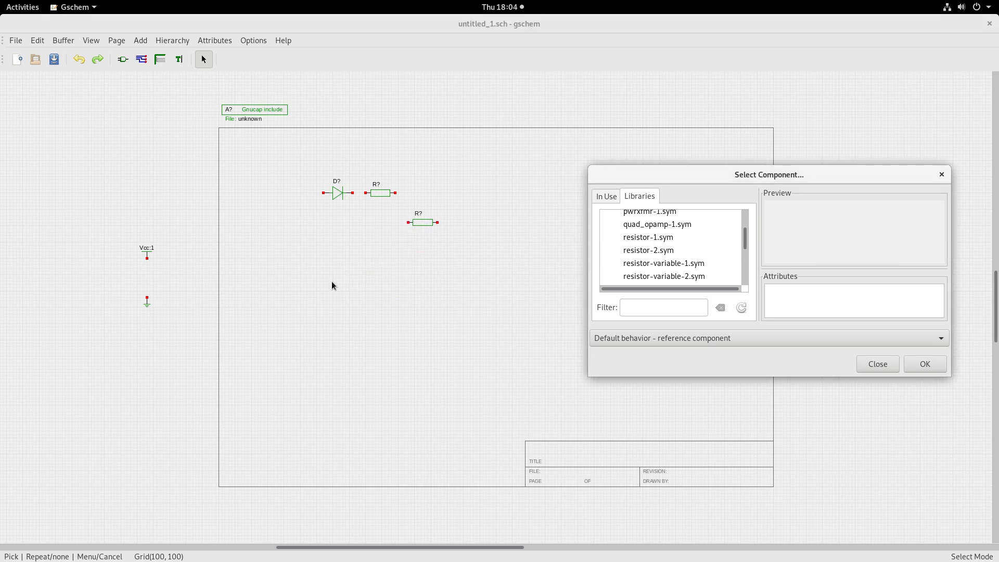
# - Place one voltage-1.sym source from the Basic devices library below and left of the diode, then close the component selector
pyautogui.scroll(5, 689, 252)
pyautogui.scroll(15, 690, 252)
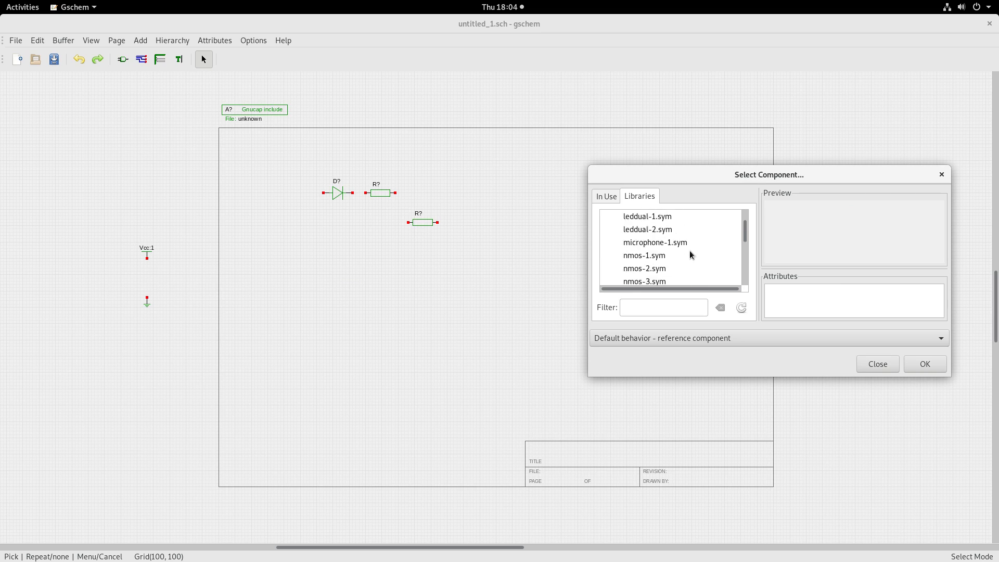
pyautogui.scroll(2, 689, 250)
pyautogui.scroll(4, 734, 213)
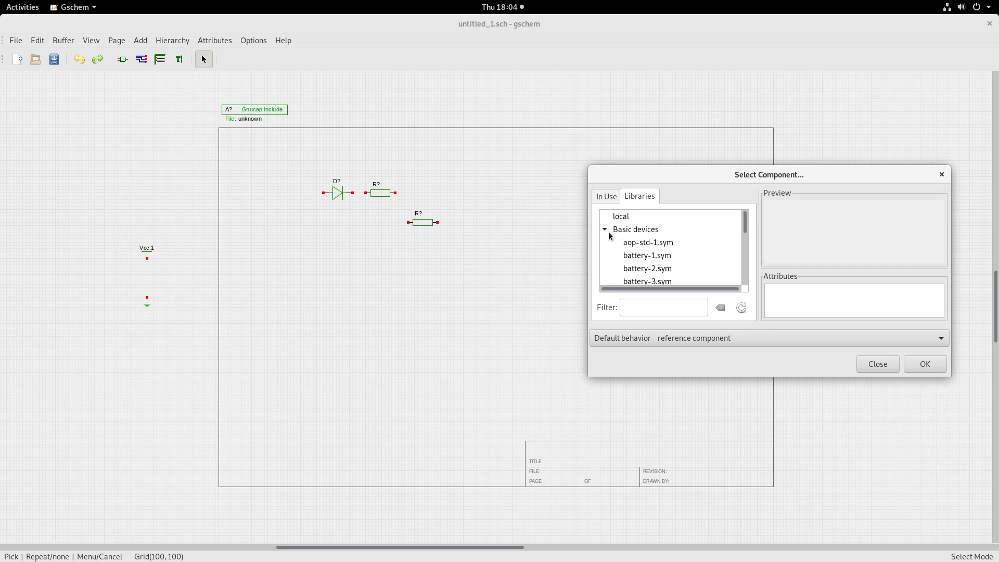
pyautogui.scroll(-3, 650, 244)
pyautogui.scroll(-15, 649, 244)
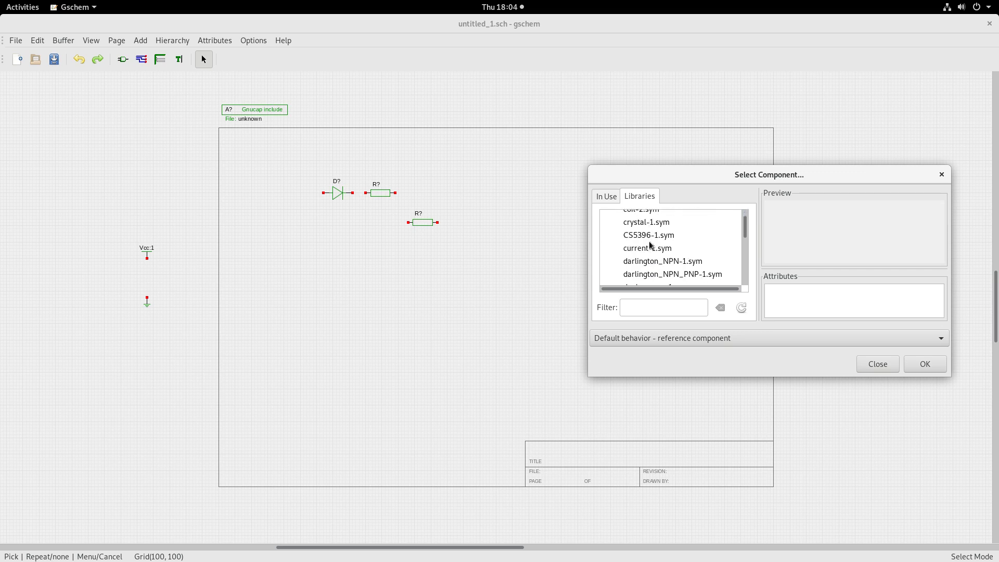
pyautogui.scroll(-10, 649, 244)
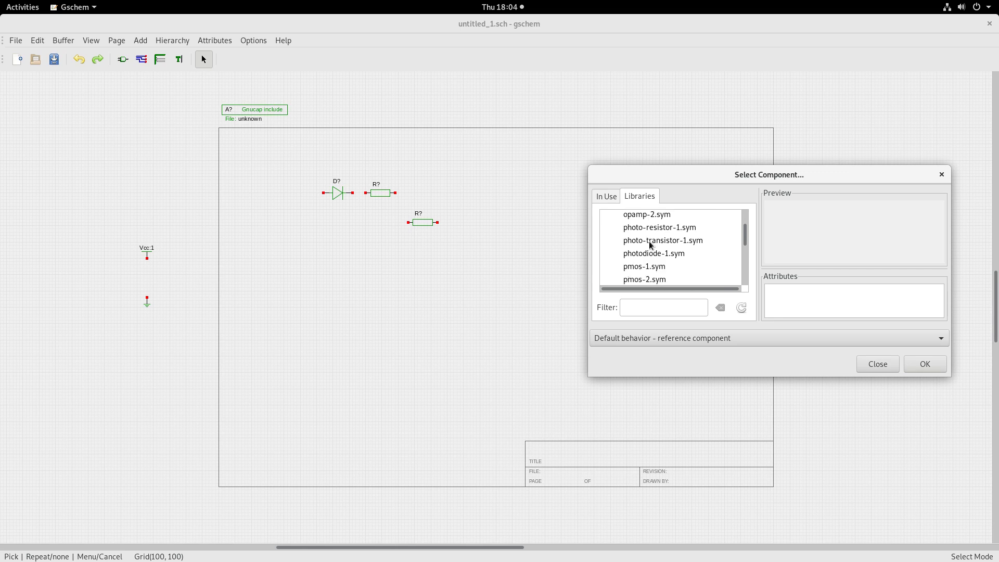
pyautogui.scroll(-8, 650, 244)
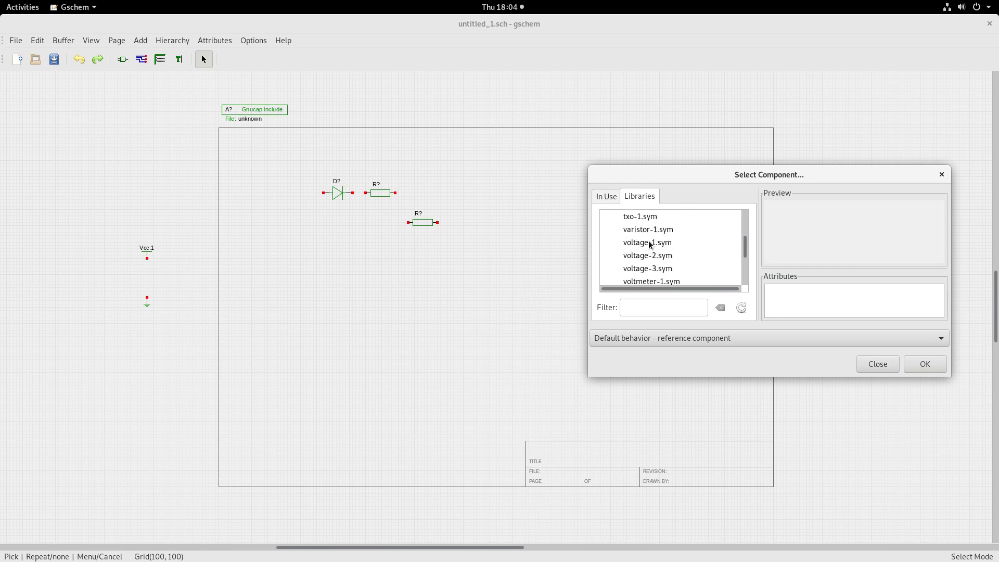
pyautogui.click(651, 230)
pyautogui.click(650, 240)
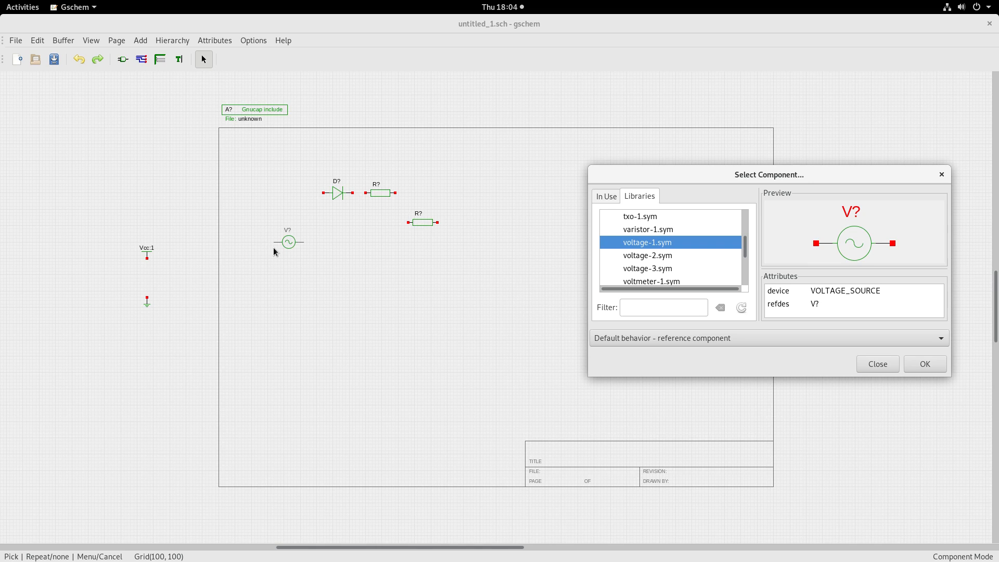
pyautogui.click(273, 245)
pyautogui.rightClick(340, 314)
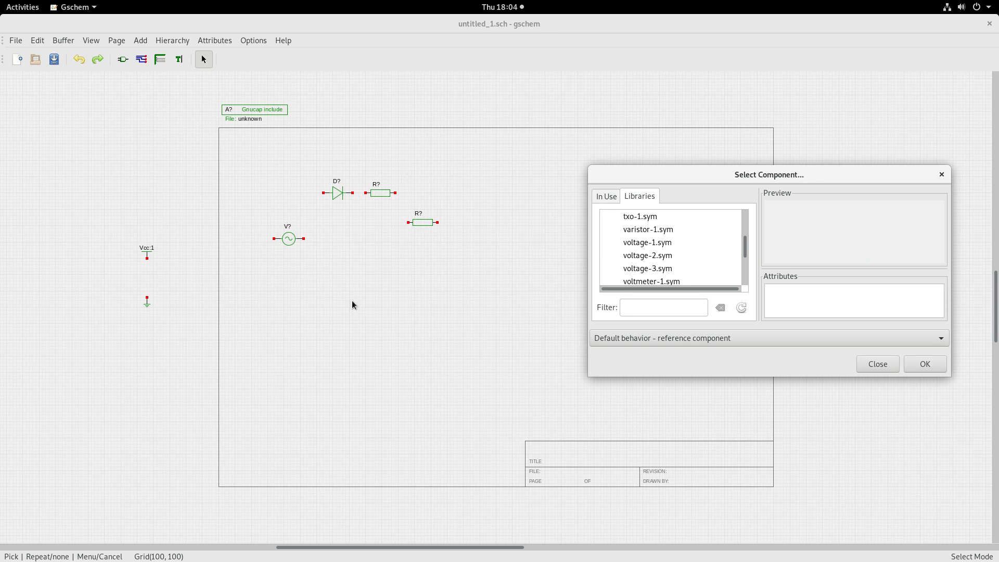
pyautogui.click(869, 366)
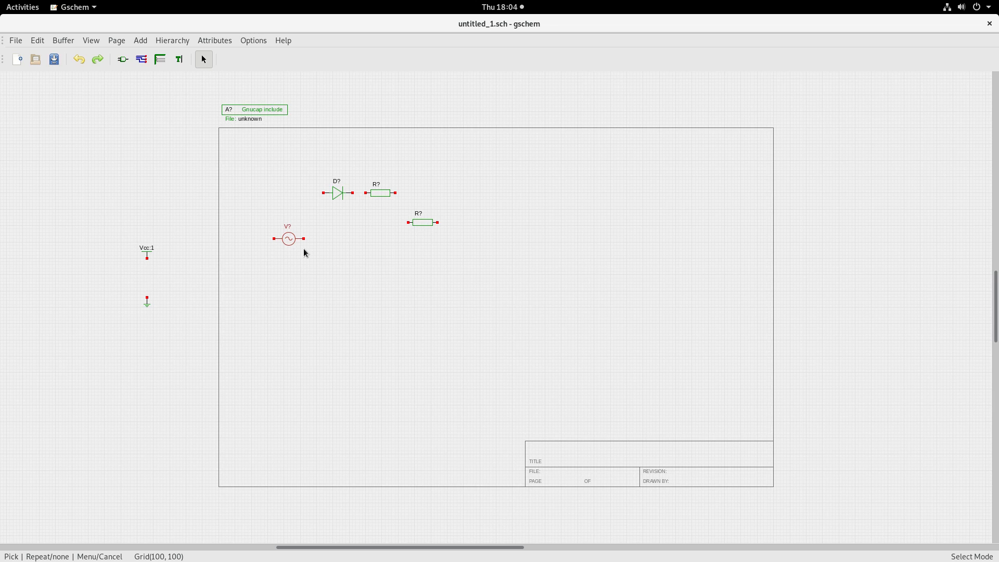
# - Rotate the voltage source and the lower resistor to vertical, positioning them below the left and right ends of the diode-resistor row
pyautogui.press('e')
pyautogui.press('r')
pyautogui.click(415, 223)
pyautogui.press('e')
pyautogui.press('r')
pyautogui.moveTo(375, 256)
pyautogui.mouseDown()
pyautogui.moveTo(420, 234)
pyautogui.moveTo(414, 223)
pyautogui.mouseUp()
pyautogui.moveTo(295, 262)
pyautogui.mouseDown()
pyautogui.moveTo(292, 226)
pyautogui.moveTo(300, 225)
pyautogui.mouseUp()
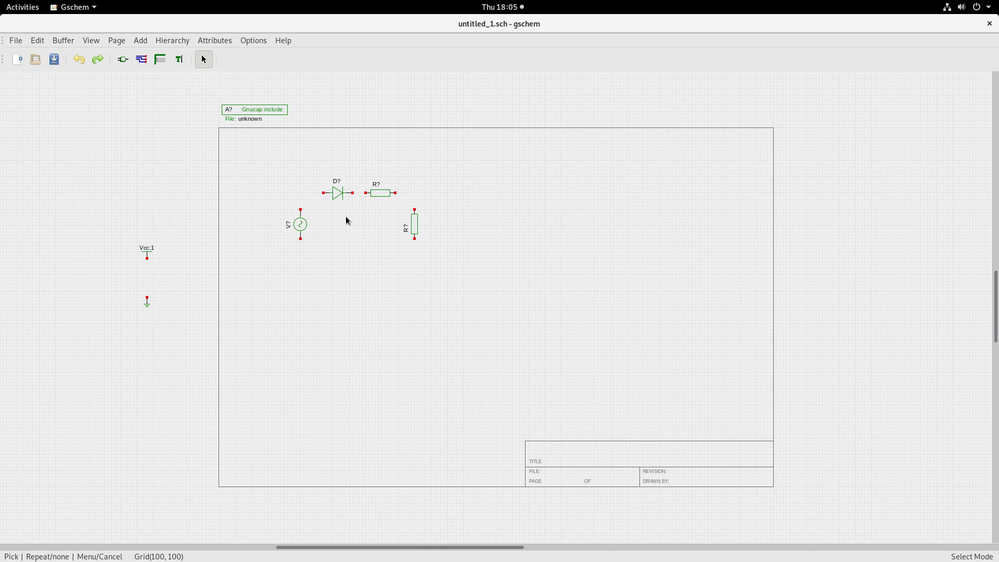
# - Wire the source's upper pin to the diode, the diode to the horizontal resistor, and that resistor to the vertical resistor's upper pin
pyautogui.scroll(3, 348, 216)
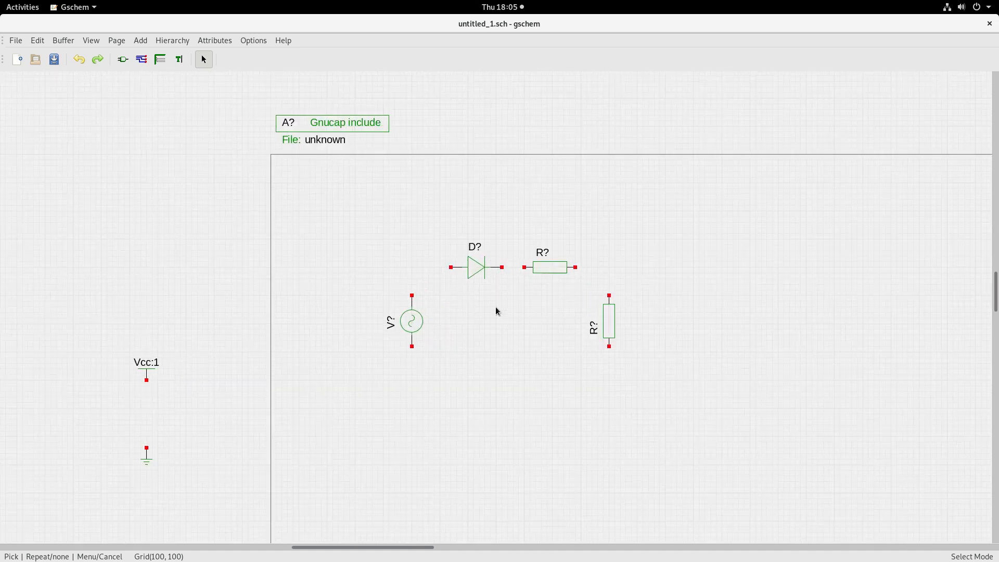
pyautogui.scroll(2, 496, 311)
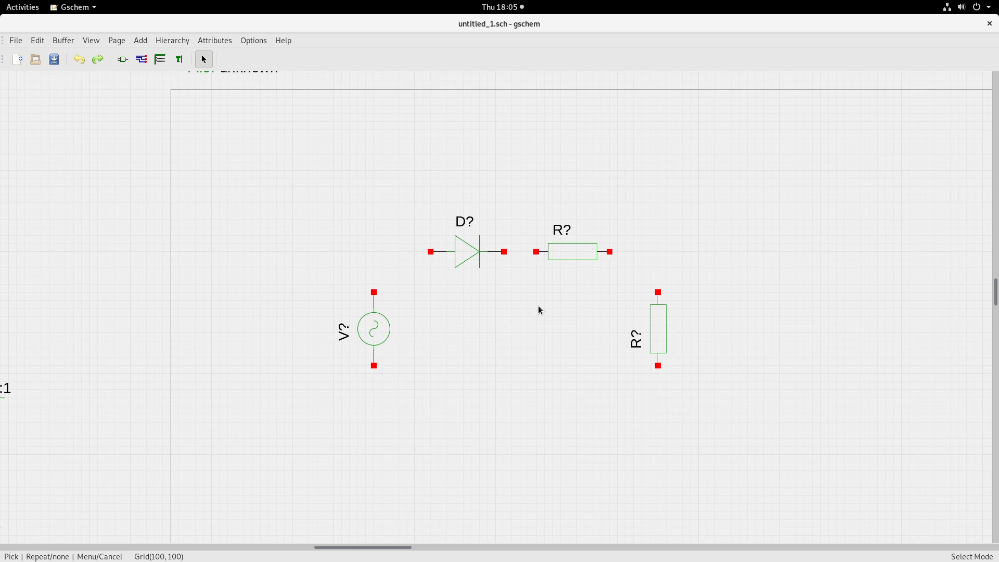
pyautogui.scroll(-3, 538, 310)
pyautogui.scroll(2, 502, 317)
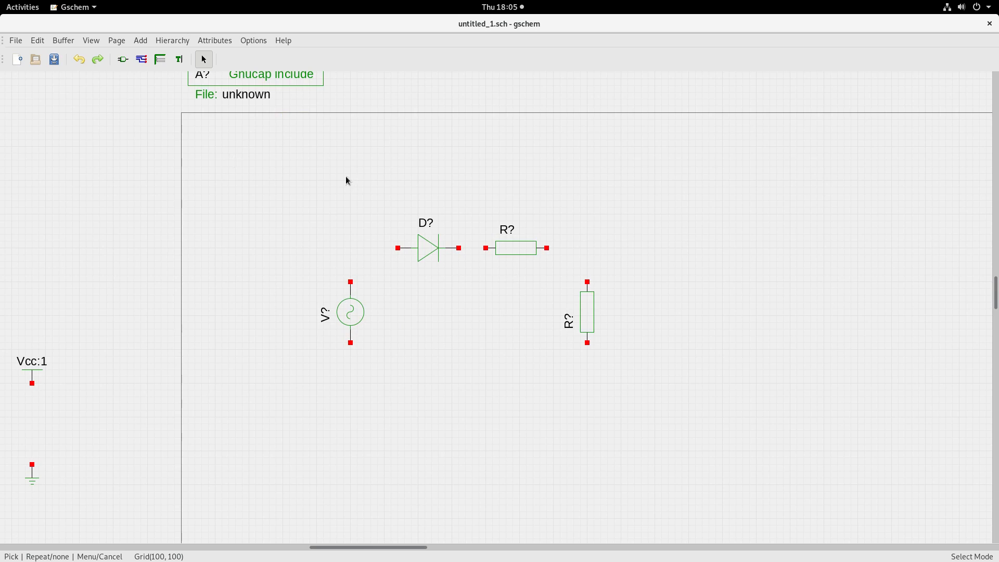
pyautogui.click(142, 60)
pyautogui.click(350, 282)
pyautogui.click(399, 248)
pyautogui.click(458, 248)
pyautogui.click(484, 248)
pyautogui.click(587, 251)
pyautogui.click(589, 283)
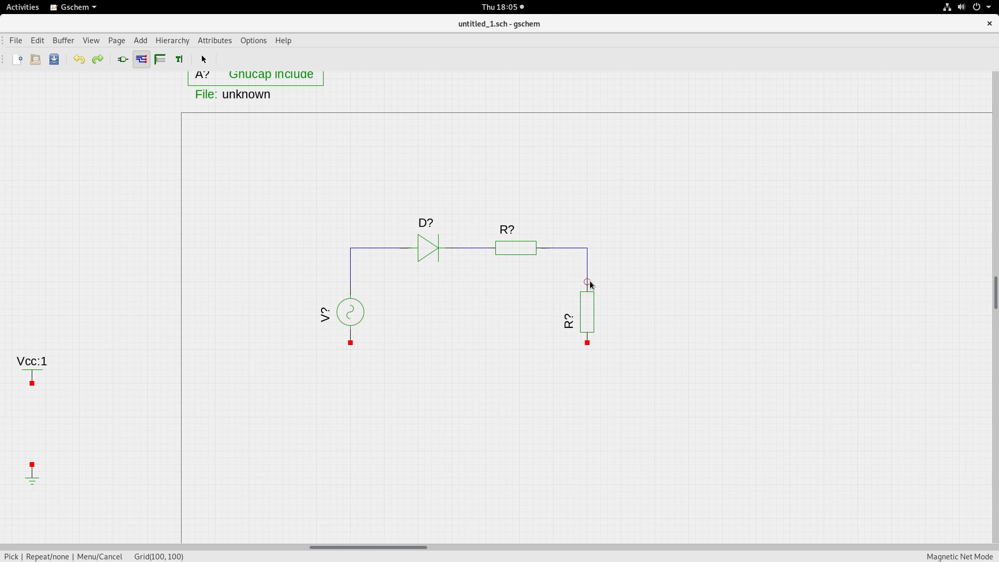
# - Close the loop with a net along the bottom between the lower pins of the voltage source and the vertical resistor
pyautogui.click(351, 343)
pyautogui.click(585, 371)
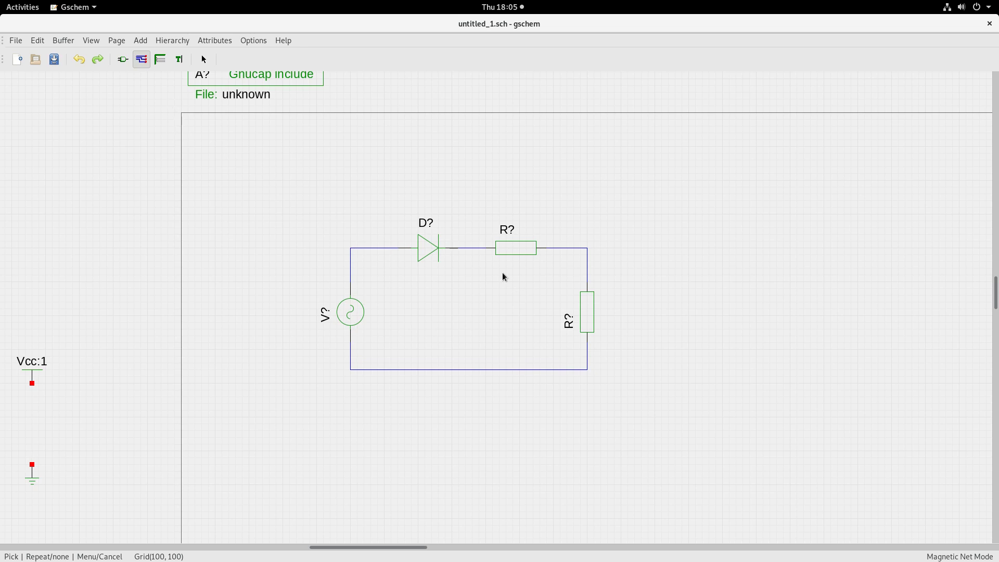
pyautogui.click(205, 59)
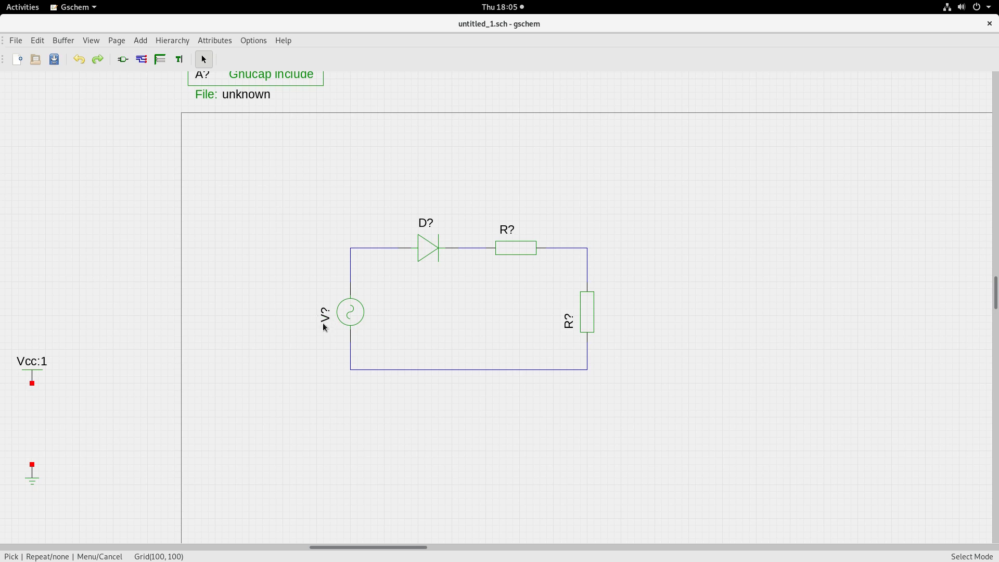
# - Set the voltage source's refdes to V1
pyautogui.doubleClick(317, 316)
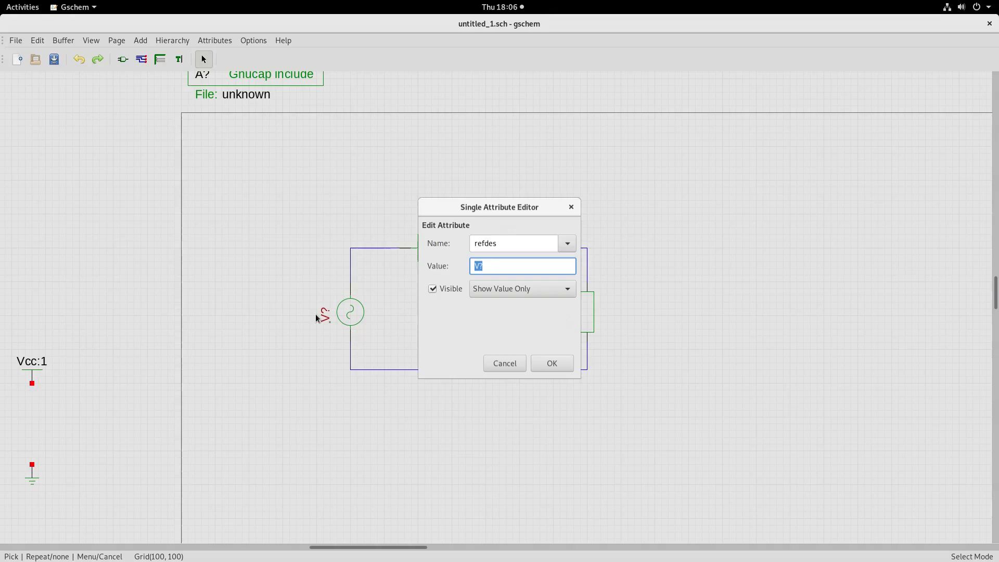
pyautogui.click(503, 261)
pyautogui.press('BackSpace')
pyautogui.write('1')
pyautogui.press('Return')
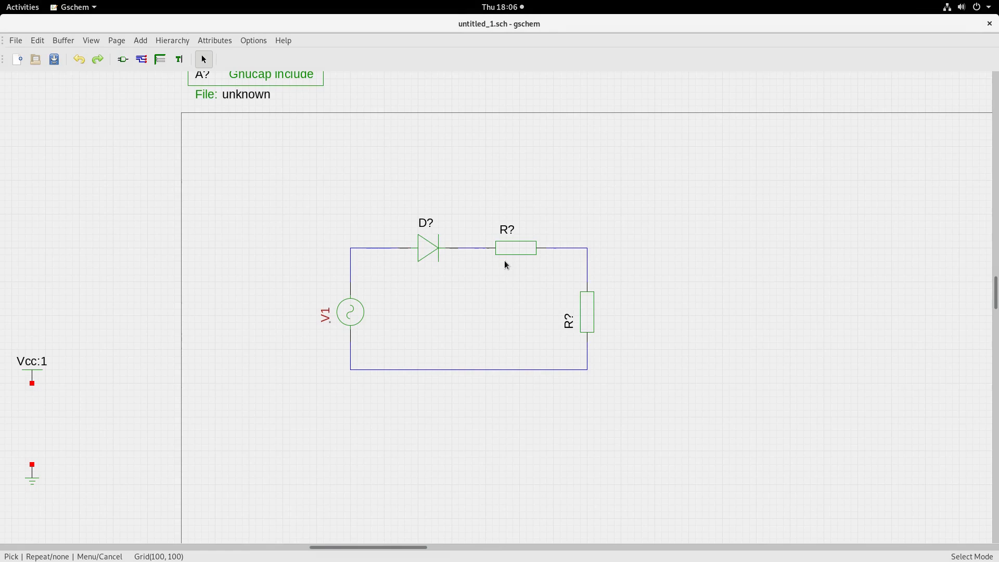
# - Set the diode's refdes to D1
pyautogui.click(424, 223)
pyautogui.doubleClick(424, 223)
pyautogui.click(493, 265)
pyautogui.press('BackSpace')
pyautogui.write('1')
pyautogui.press('Return')
# - Set the horizontal resistor's refdes to R1
pyautogui.click(507, 229)
pyautogui.doubleClick(510, 227)
pyautogui.click(509, 266)
pyautogui.press('BackSpace')
pyautogui.write('1')
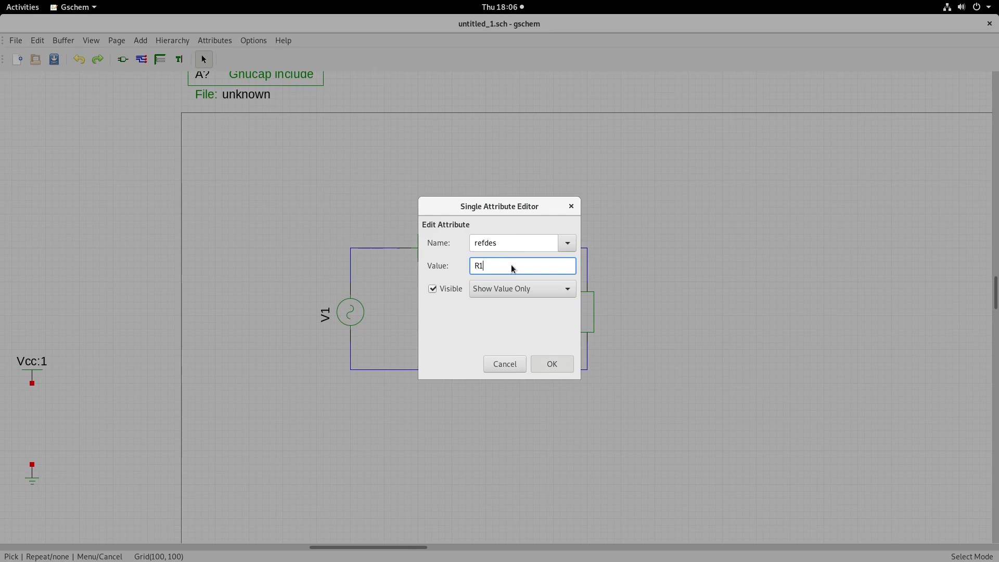
pyautogui.press('Return')
# - Set the vertical resistor's refdes to R2
pyautogui.click(562, 322)
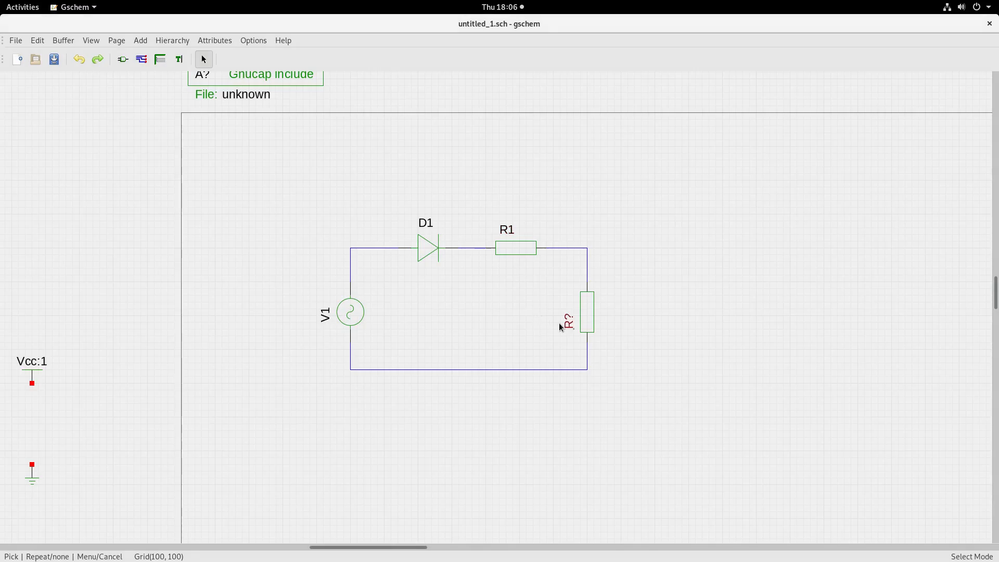
pyautogui.doubleClick(563, 322)
pyautogui.click(500, 263)
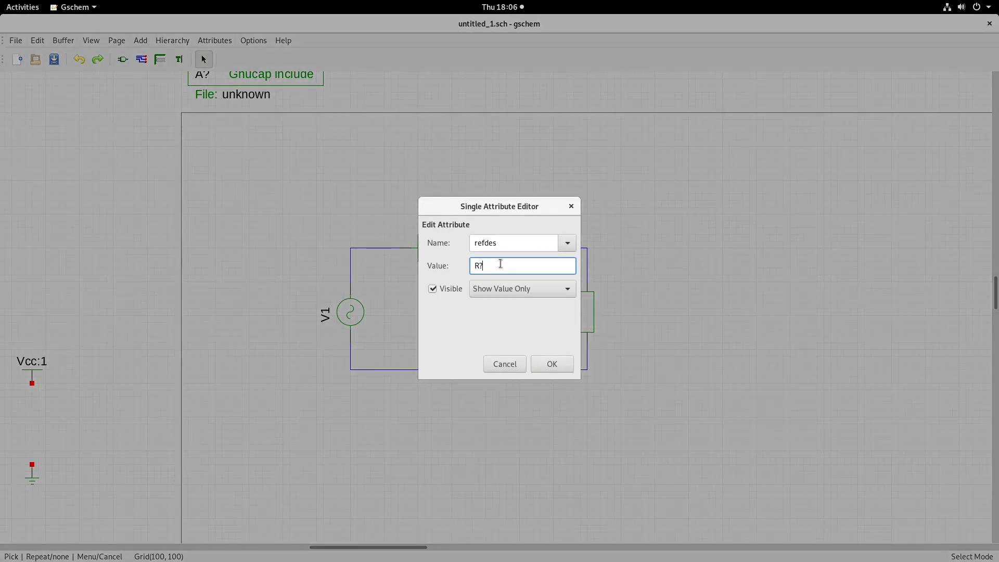
pyautogui.write('2')
pyautogui.press('Return')
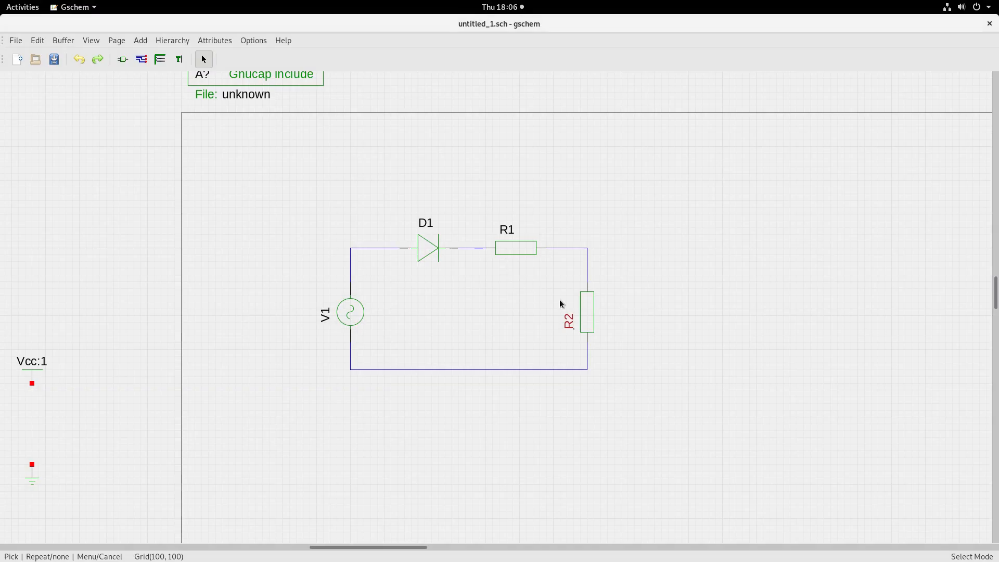
# - Rotate the R2 label to horizontal and move it to the right of its resistor
pyautogui.click(565, 325)
pyautogui.press('e')
pyautogui.press('r')
pyautogui.moveTo(560, 322); pyautogui.dragTo(603, 304)
pyautogui.click(629, 343)
# - Rotate the V1 label to horizontal left of the source, and attach the ground symbol to the middle of the bottom net
pyautogui.click(325, 323)
pyautogui.press('e')
pyautogui.press('r')
pyautogui.moveTo(318, 321); pyautogui.dragTo(323, 311)
pyautogui.moveTo(271, 464); pyautogui.dragTo(472, 389)
# - Add a value attribute of 10 to resistor R1, visible as Show Value only
pyautogui.doubleClick(506, 249)
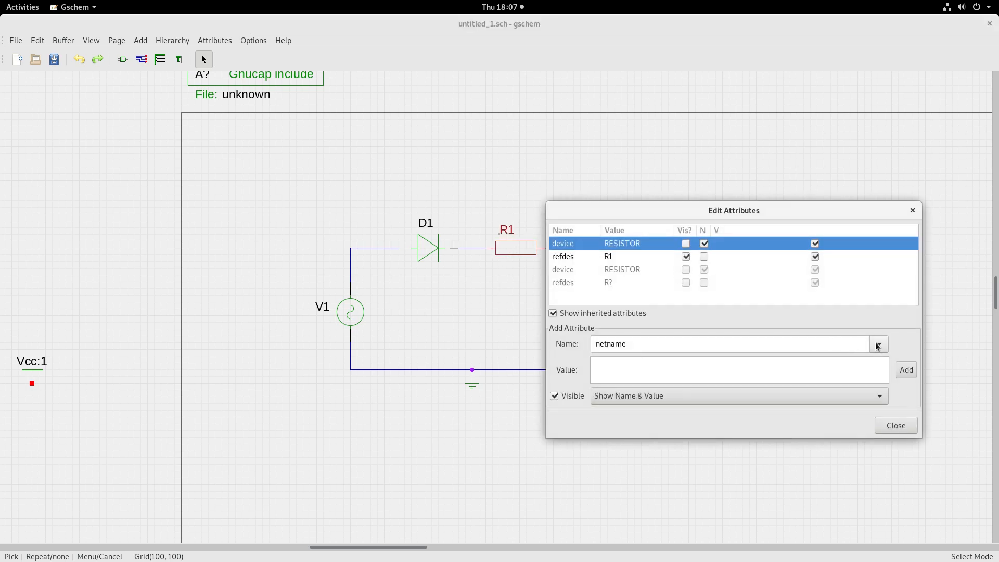
pyautogui.click(878, 344)
pyautogui.click(605, 385)
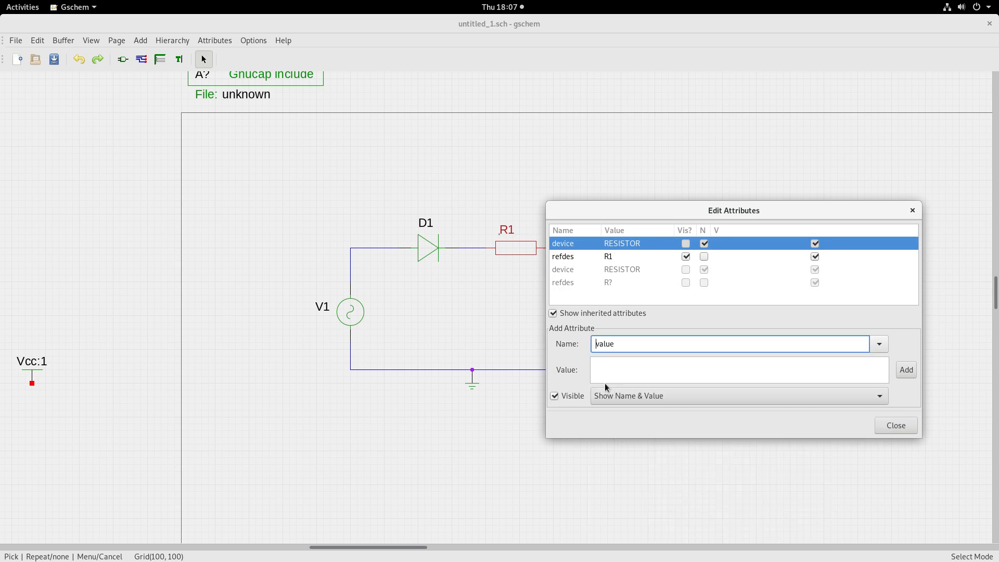
pyautogui.click(605, 362)
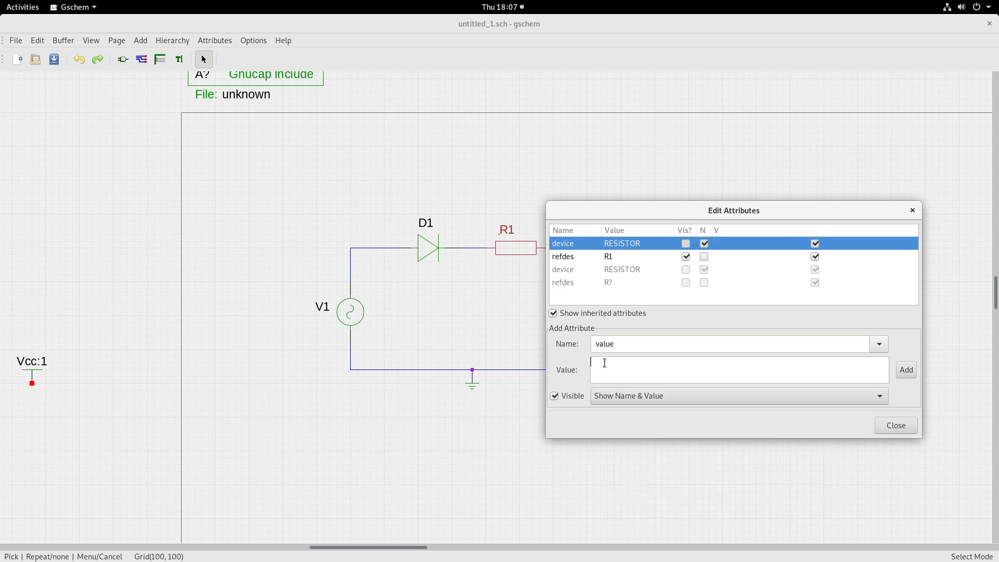
pyautogui.write('10')
pyautogui.click(878, 398)
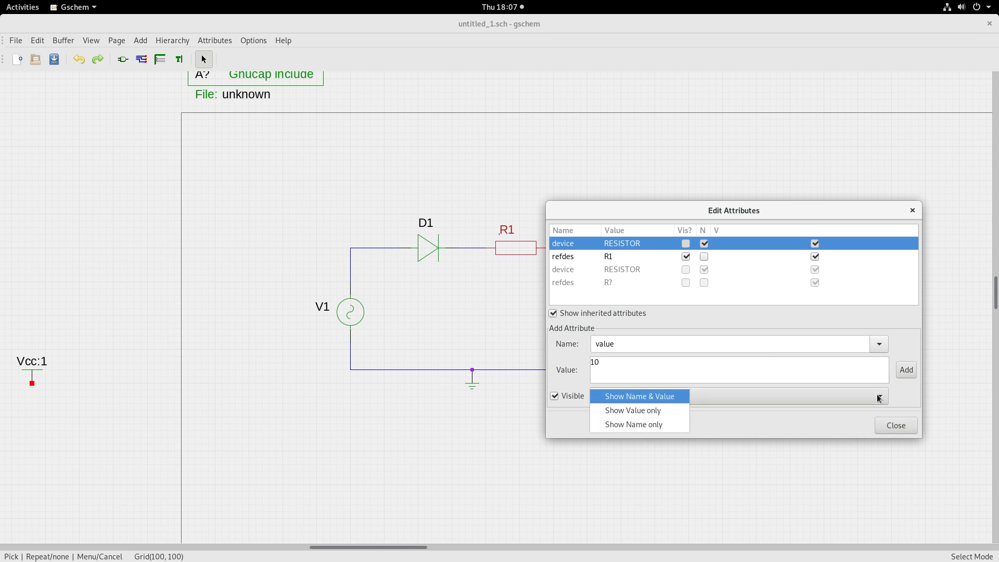
pyautogui.click(647, 411)
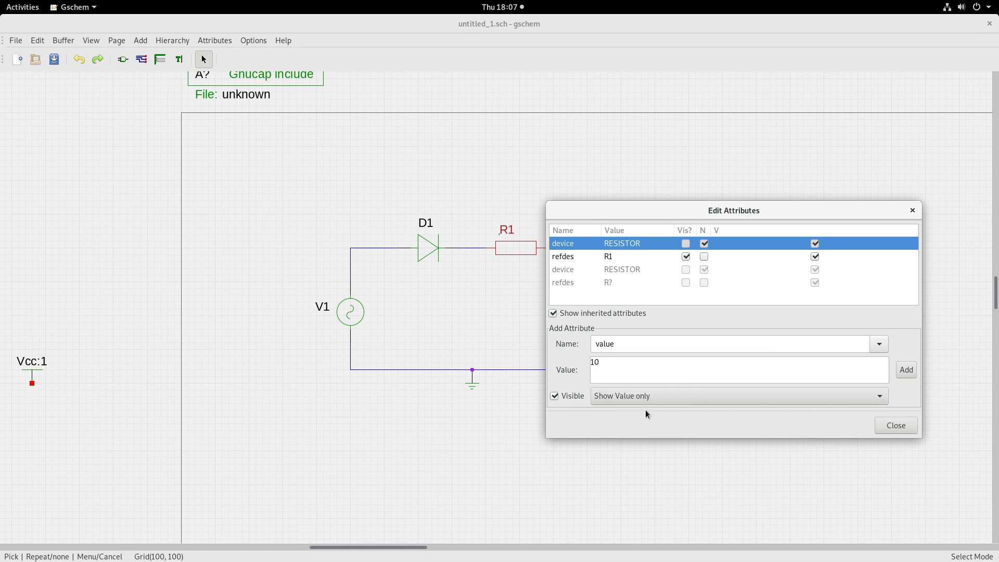
pyautogui.click(904, 373)
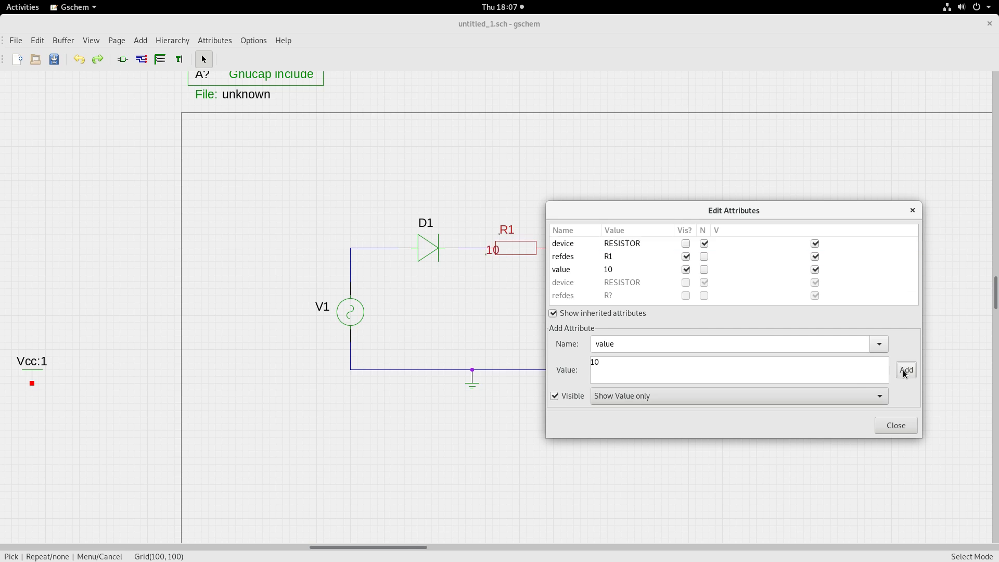
pyautogui.click(895, 425)
# - Move R1's value text above the resistor, right of the R1 label
pyautogui.click(492, 261)
pyautogui.click(488, 254)
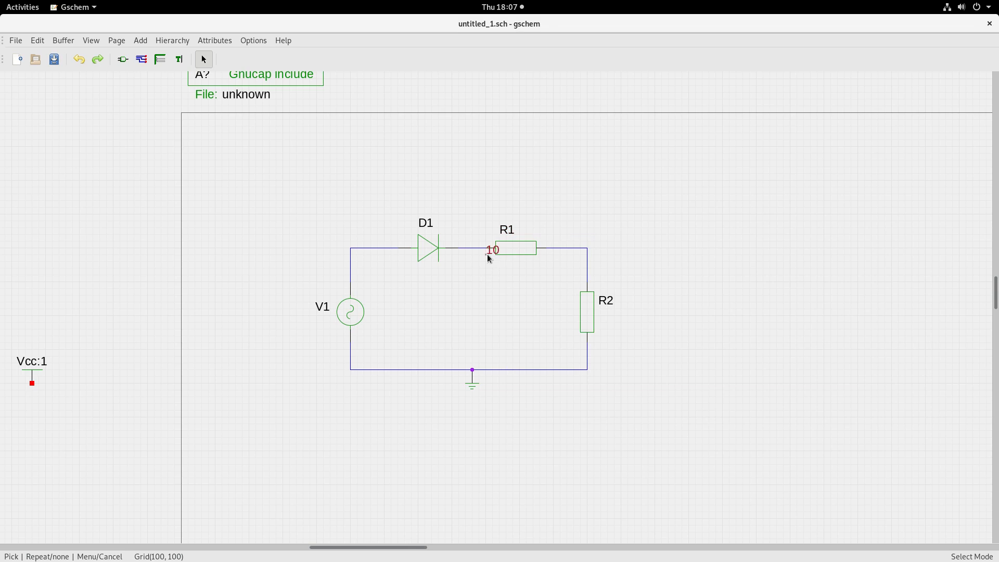
pyautogui.moveTo(497, 258); pyautogui.dragTo(522, 236)
pyautogui.click(613, 227)
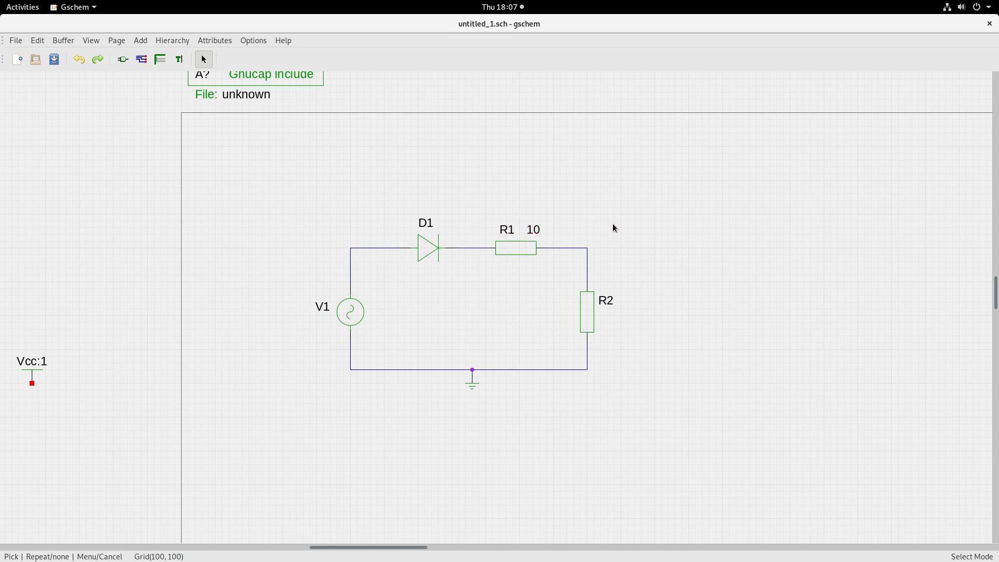
# - Add a value attribute of 10 to resistor R2, visible as Show Value only
pyautogui.doubleClick(588, 315)
pyautogui.click(614, 344)
pyautogui.click(878, 344)
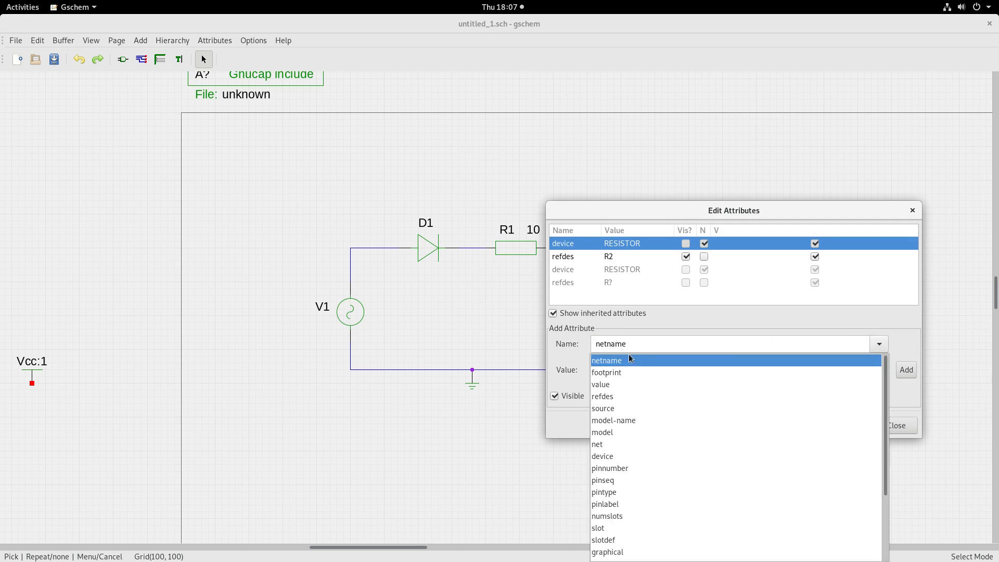
pyautogui.click(603, 385)
pyautogui.click(604, 364)
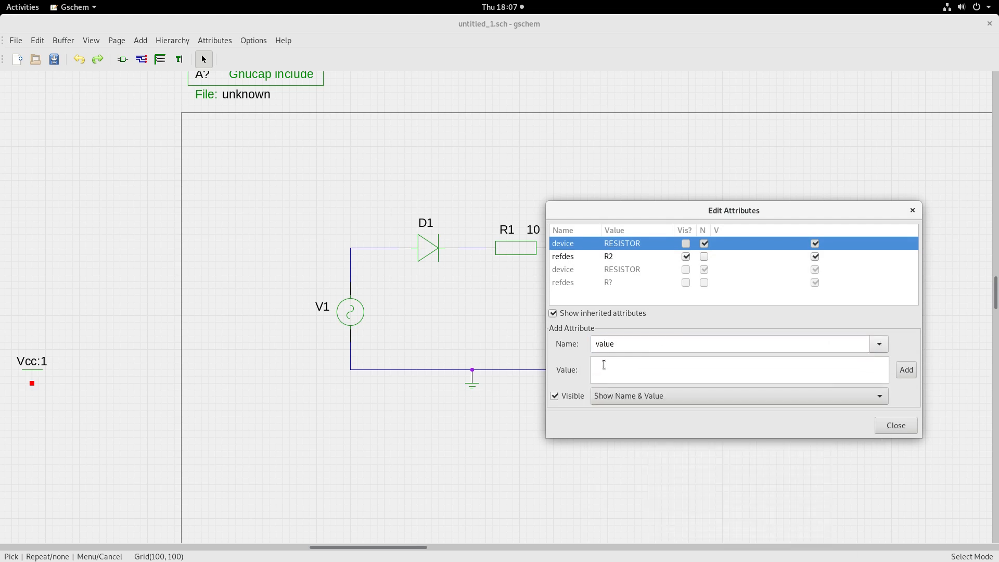
pyautogui.write('10')
pyautogui.click(609, 395)
pyautogui.click(612, 409)
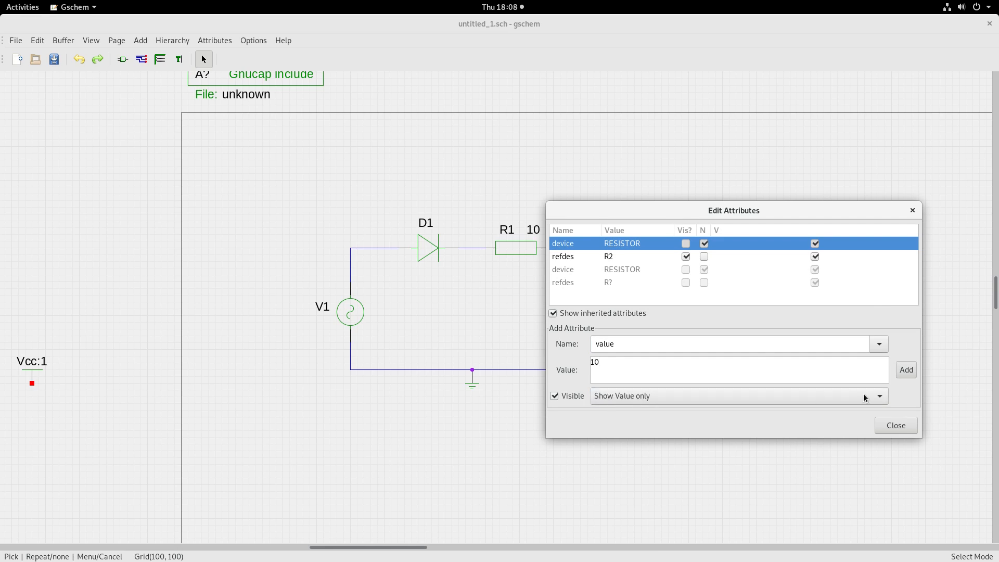
pyautogui.click(905, 369)
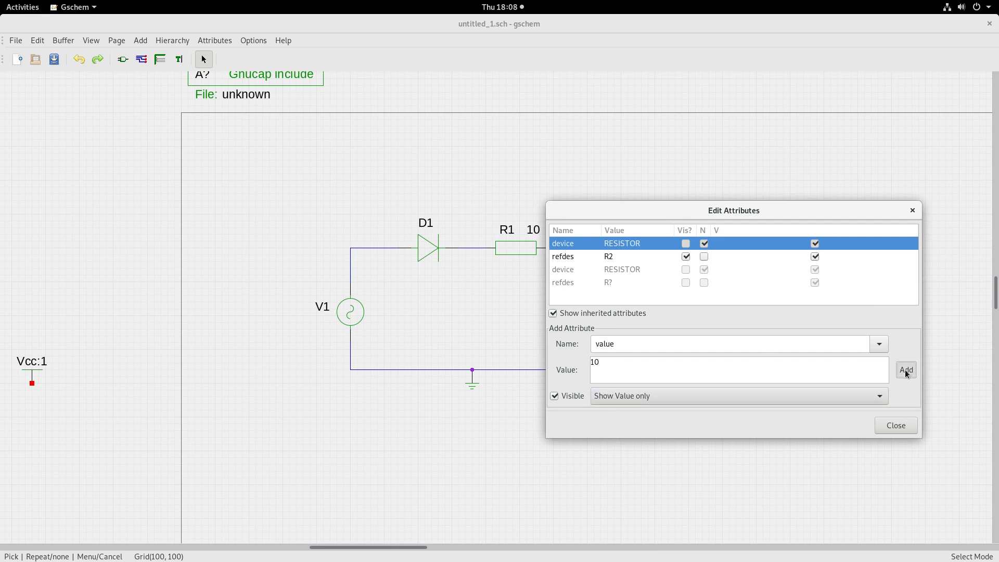
pyautogui.click(885, 428)
# - Move R2's value text to the right of the resistor, below the R2 label
pyautogui.click(660, 341)
pyautogui.moveTo(602, 344); pyautogui.dragTo(607, 328)
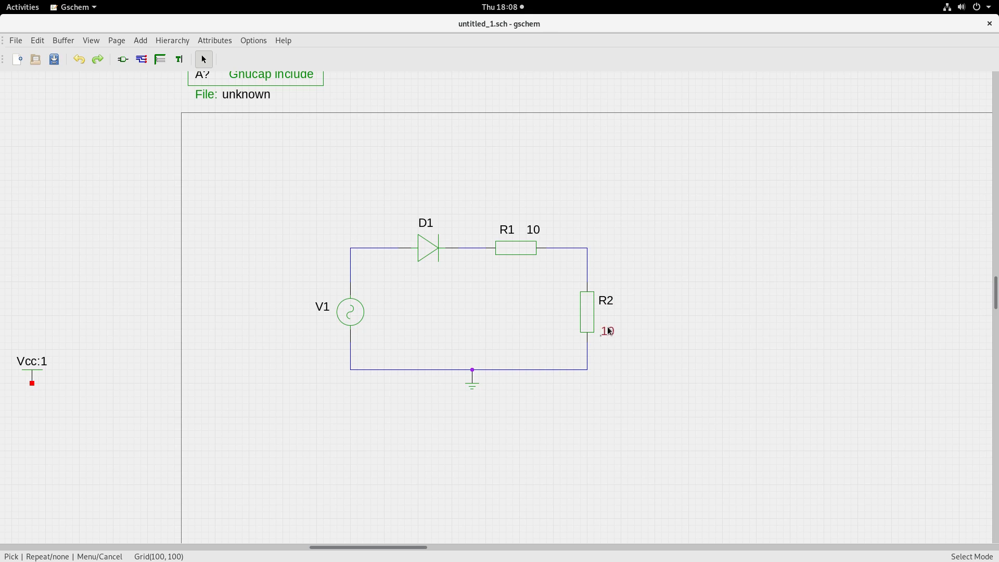
pyautogui.click(643, 373)
# - Add a value attribute of sin(0 325 50 0 0) to voltage source V1, visible as Show Value only
pyautogui.click(349, 314)
pyautogui.doubleClick(342, 317)
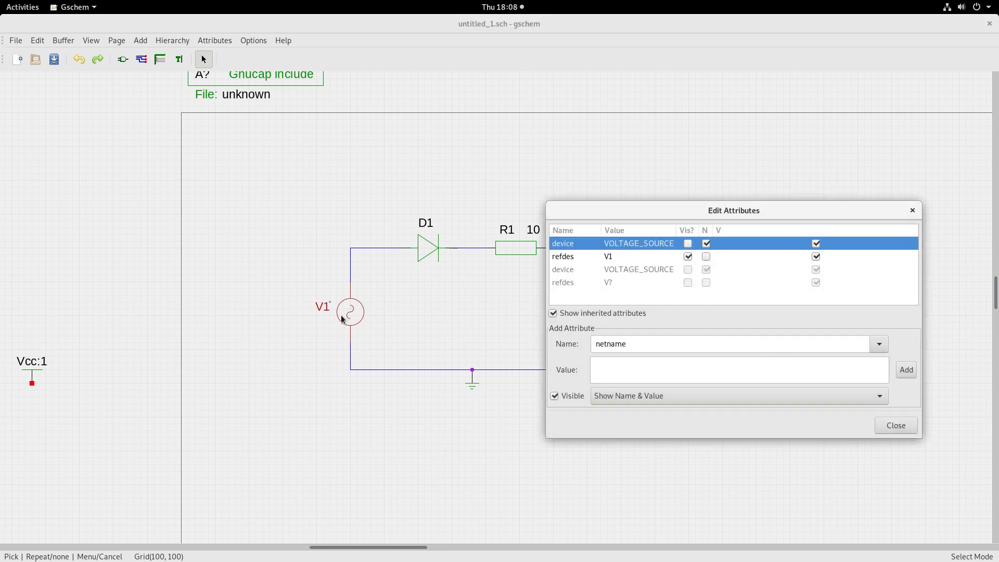
pyautogui.click(877, 345)
pyautogui.click(598, 384)
pyautogui.click(614, 367)
pyautogui.write('sin(')
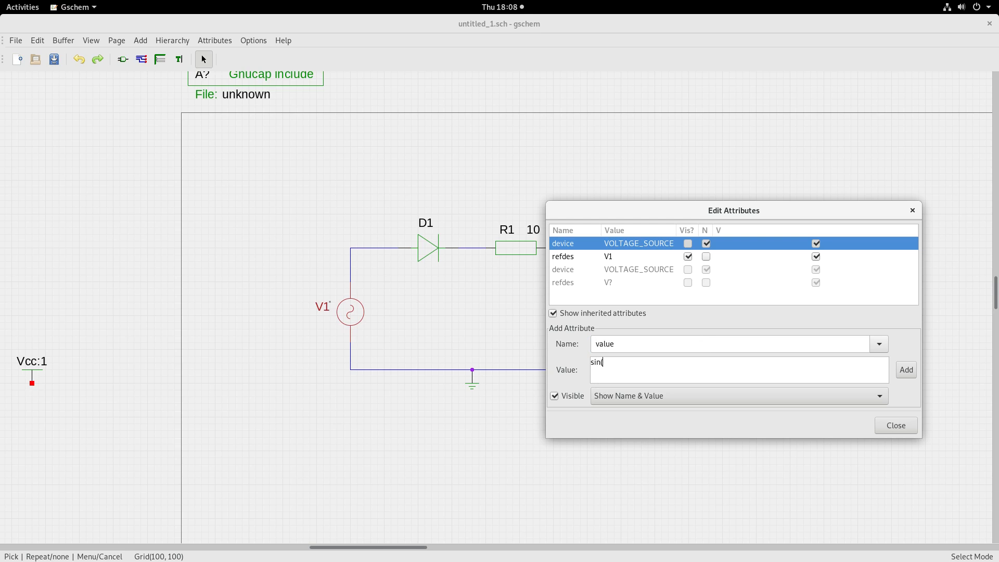
pyautogui.write('0 325 50 0 0)')
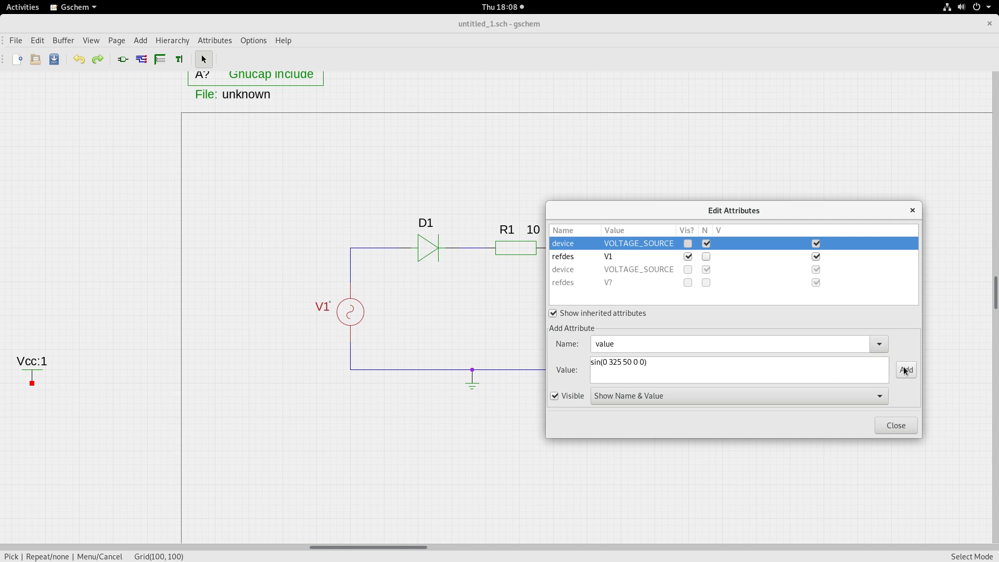
pyautogui.click(879, 396)
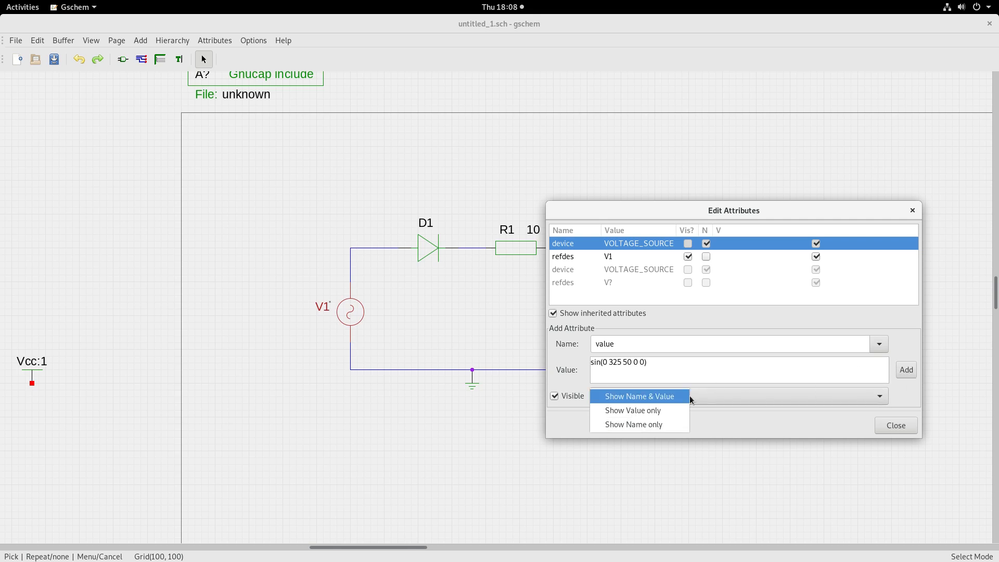
pyautogui.click(663, 410)
pyautogui.click(905, 369)
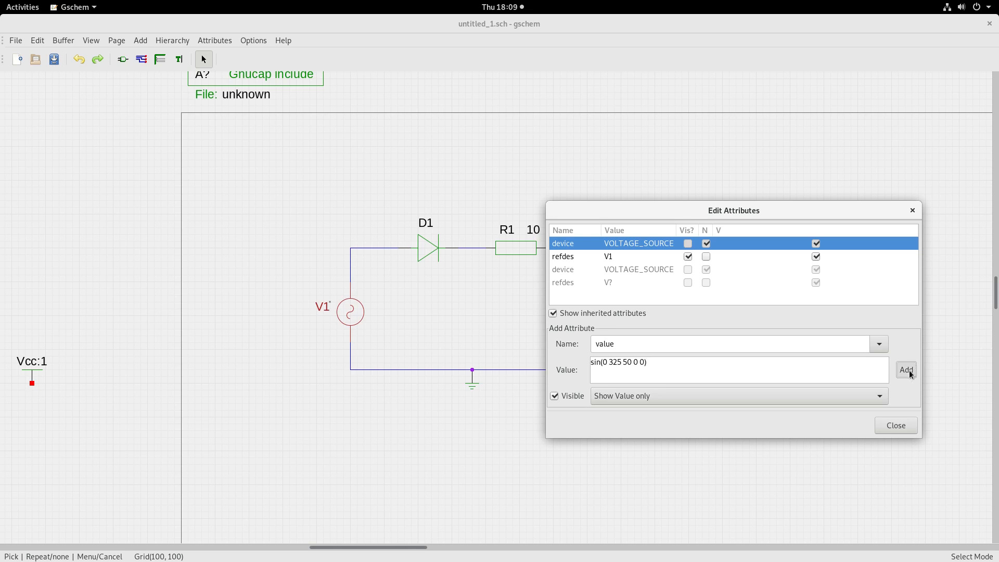
pyautogui.click(896, 425)
# - Move V1's sine value text to the left of the source, below the V1 label
pyautogui.click(359, 422)
pyautogui.click(390, 339)
pyautogui.moveTo(390, 339); pyautogui.dragTo(277, 337)
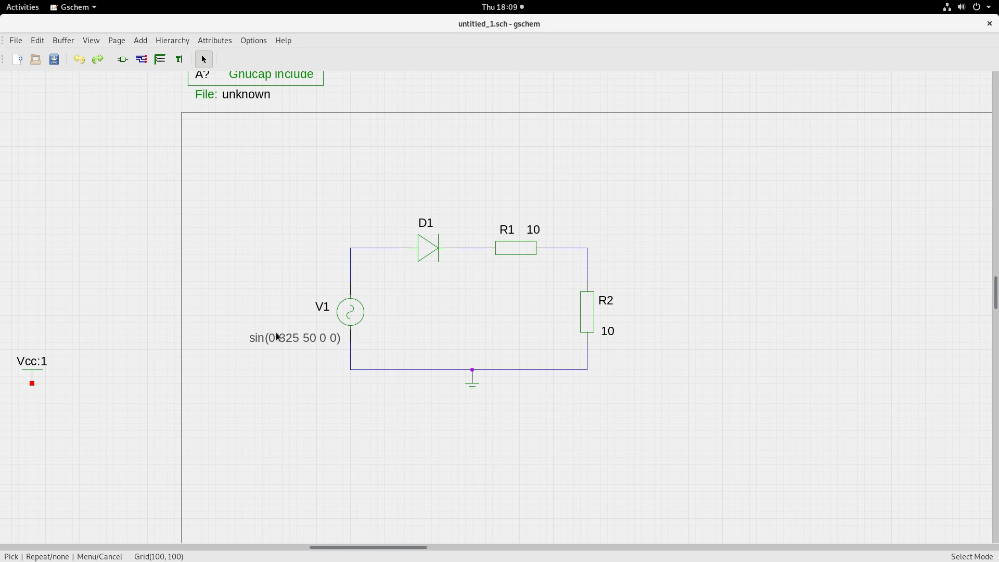
pyautogui.click(329, 391)
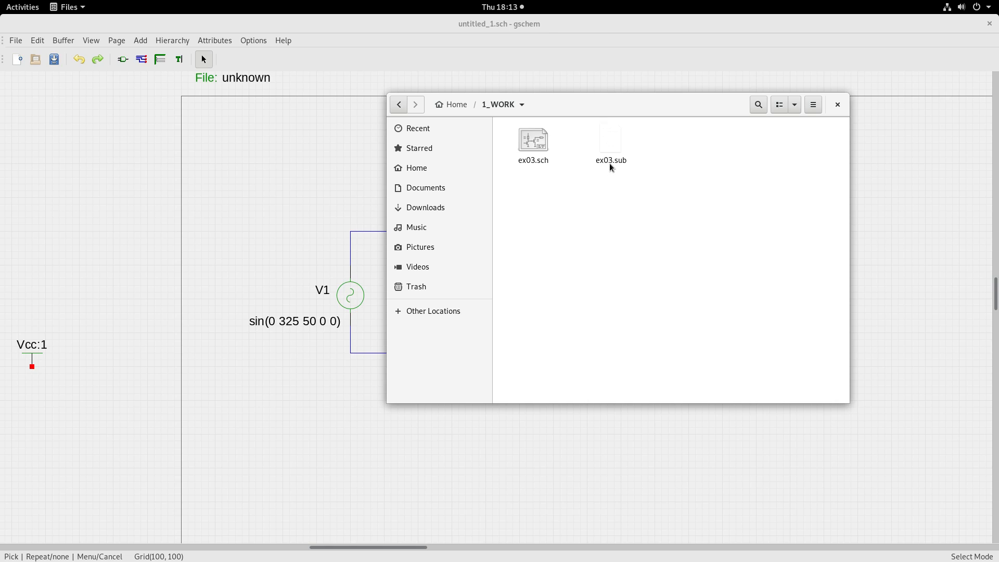
# - In Text Editor, add subcircuit diode_power (101 102) to ex03.sub with Rsh 10000.0, Csh 0.01uF and diode model def_power_diode (RS=0.01, CJO=100pF), and select its name
pyautogui.click(611, 143)
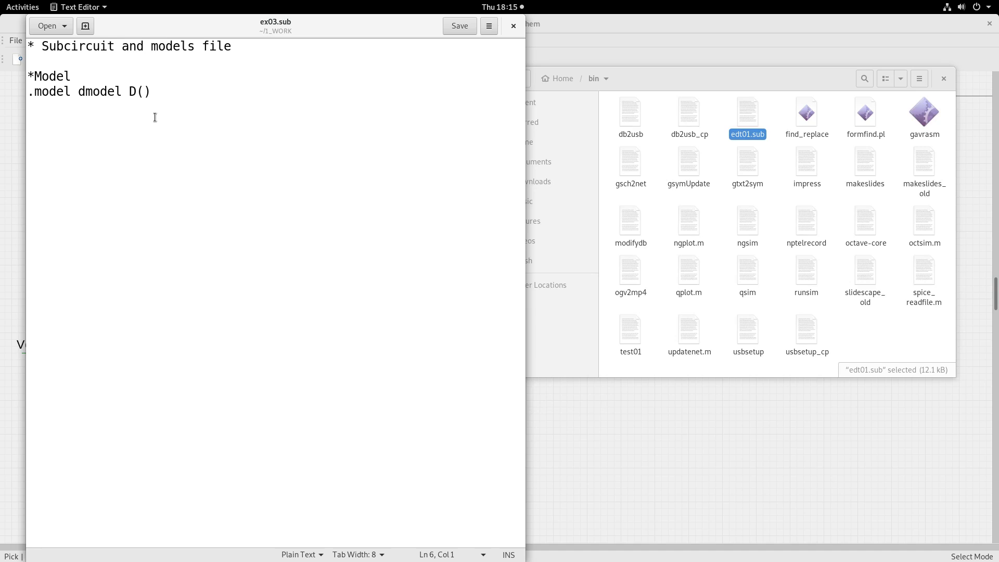
pyautogui.write('.SUBCKT diode_power 101 102 DX    101 102   def_power_diode Rsh   102 103   10000.0 Csh   103 101   0.01uF .model  def_power_diode  D(RS=0.01, CJO=100pF) .ENDS')
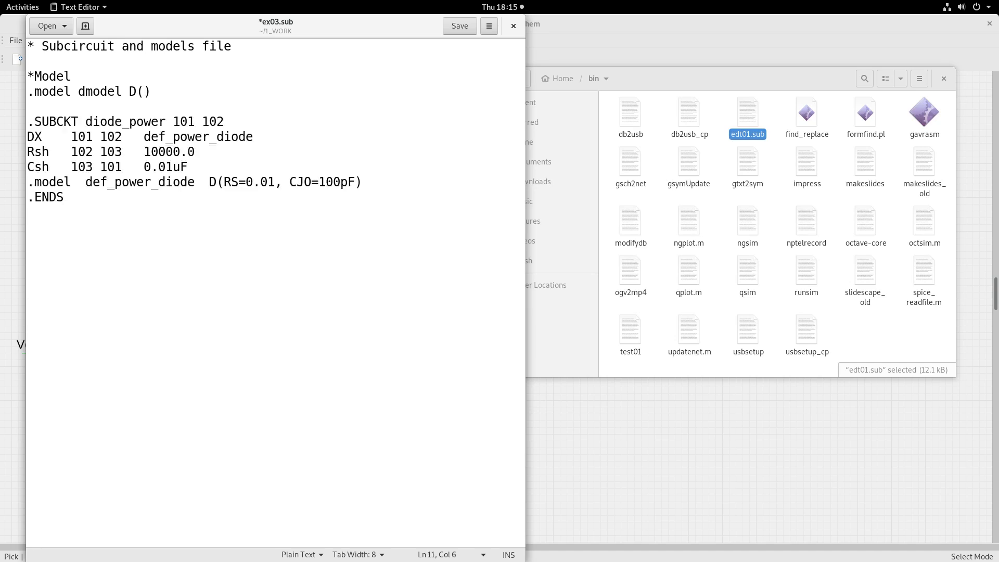
pyautogui.click(153, 123)
pyautogui.click(97, 125)
pyautogui.moveTo(86, 123); pyautogui.dragTo(166, 122)
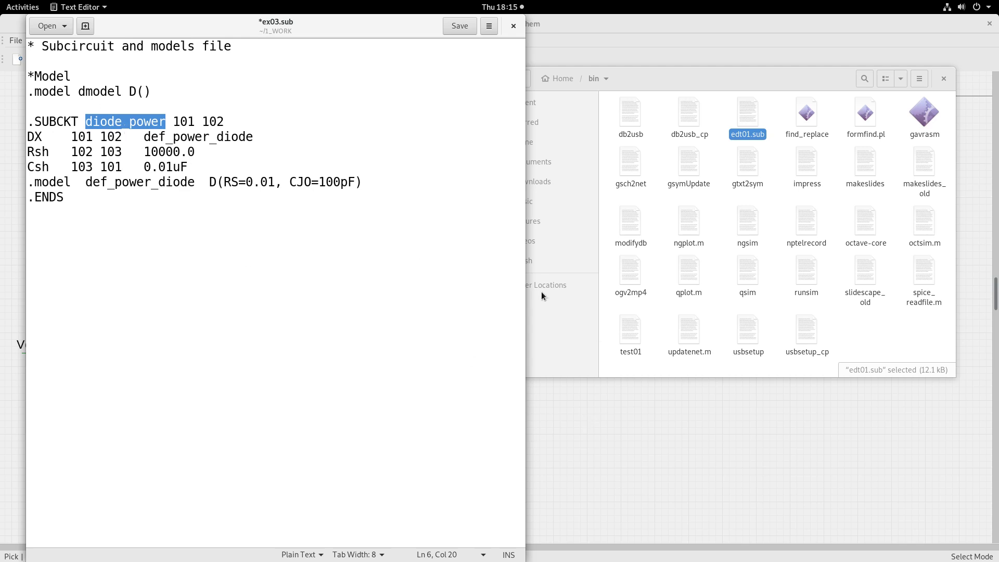
# - Switch back to gschem and add a value attribute of diode_power to diode D1, with visibility turned off
pyautogui.click(606, 432)
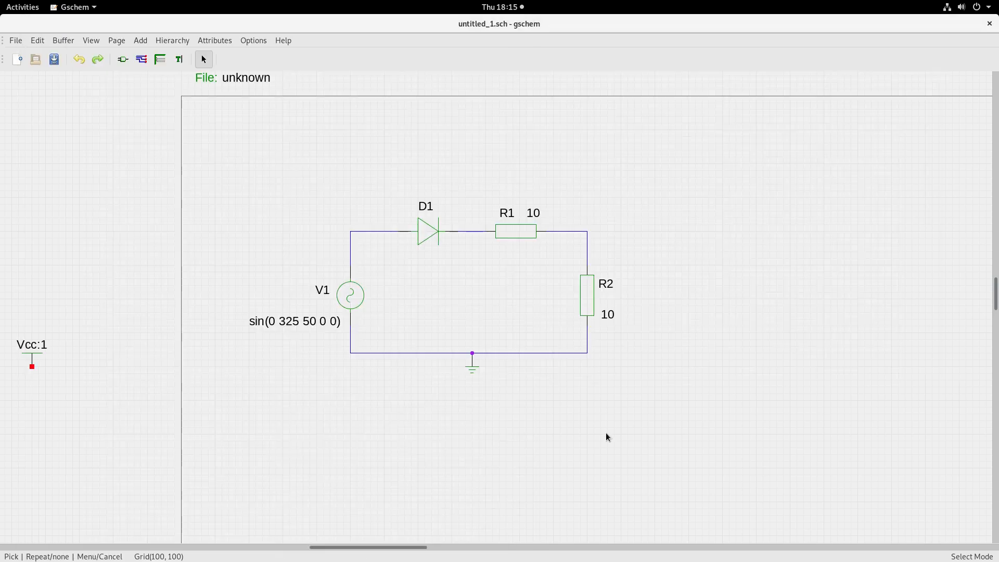
pyautogui.doubleClick(427, 232)
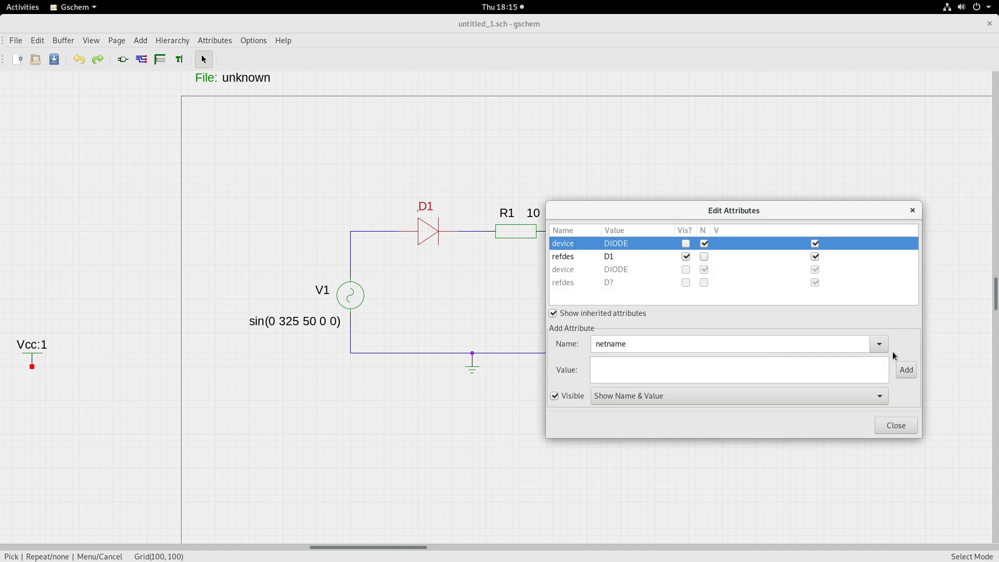
pyautogui.click(879, 345)
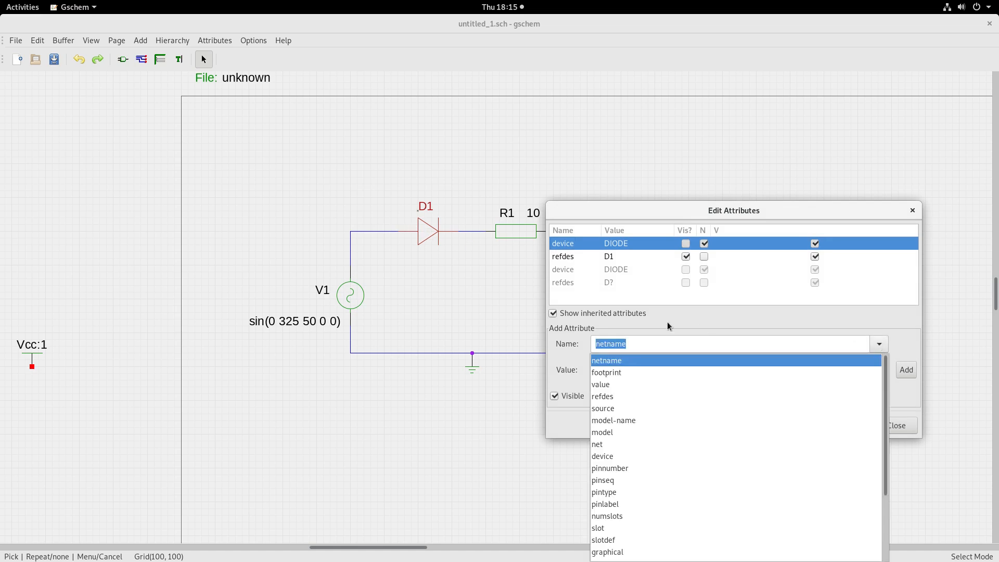
pyautogui.click(609, 382)
pyautogui.click(610, 367)
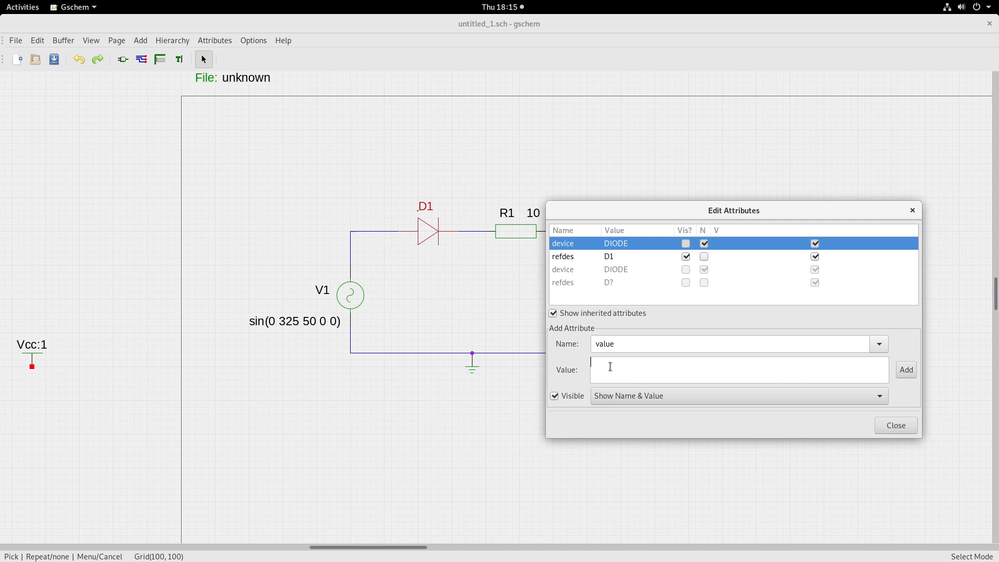
pyautogui.write('diode_power')
pyautogui.click(777, 394)
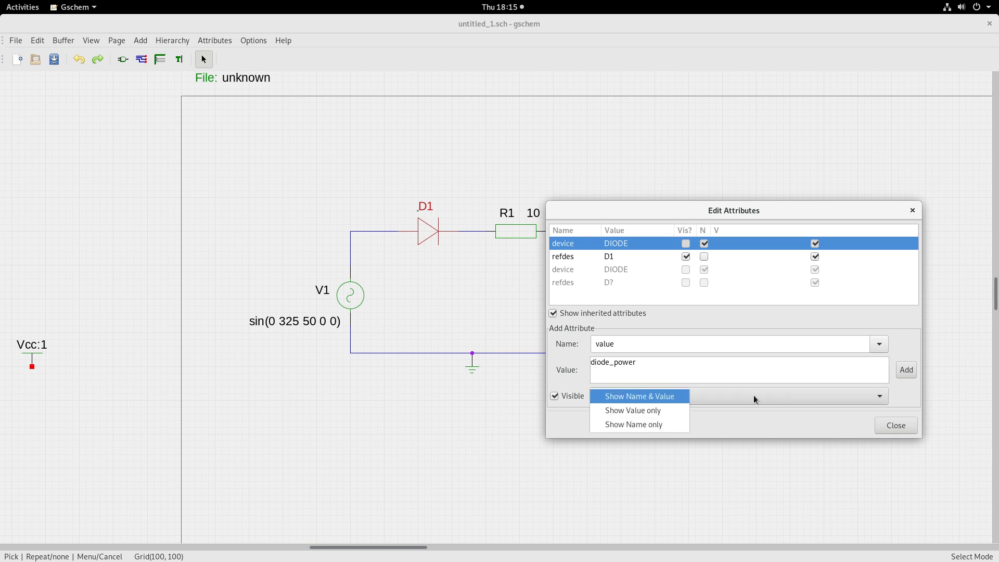
pyautogui.click(557, 395)
pyautogui.click(554, 397)
pyautogui.click(905, 369)
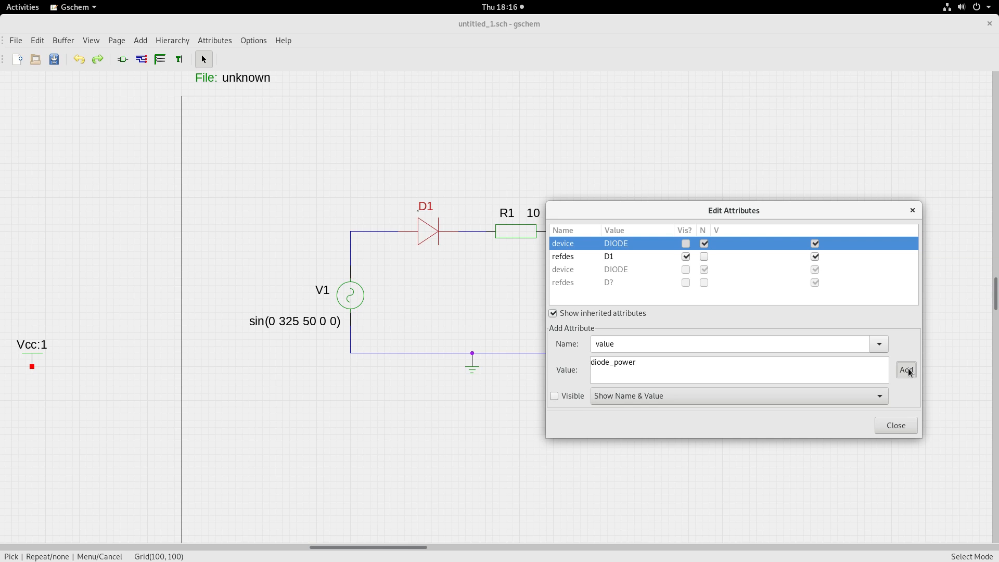
pyautogui.click(891, 427)
pyautogui.click(436, 169)
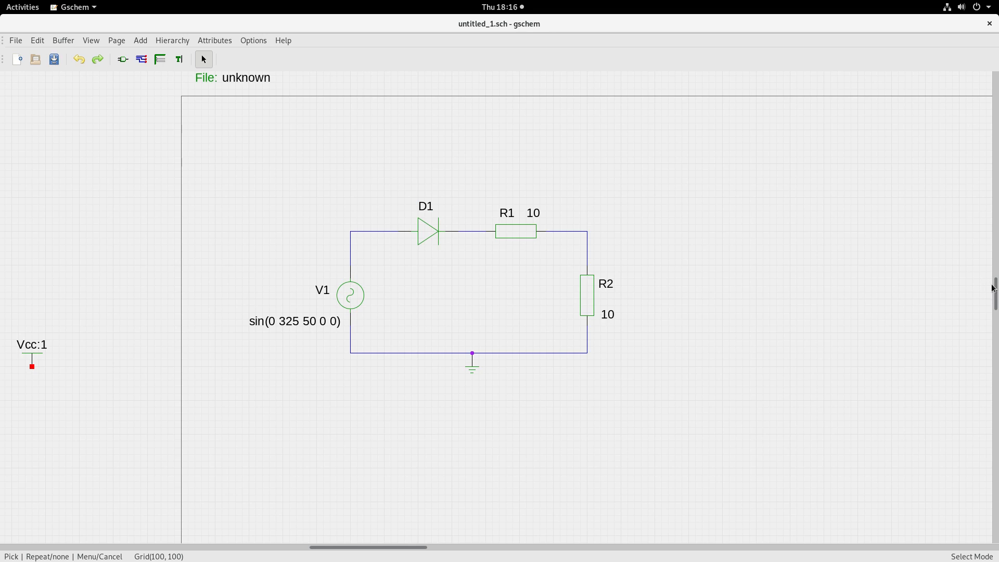
# - Delete the Gnucap include component above the drawing frame
pyautogui.moveTo(997, 284); pyautogui.dragTo(996, 272)
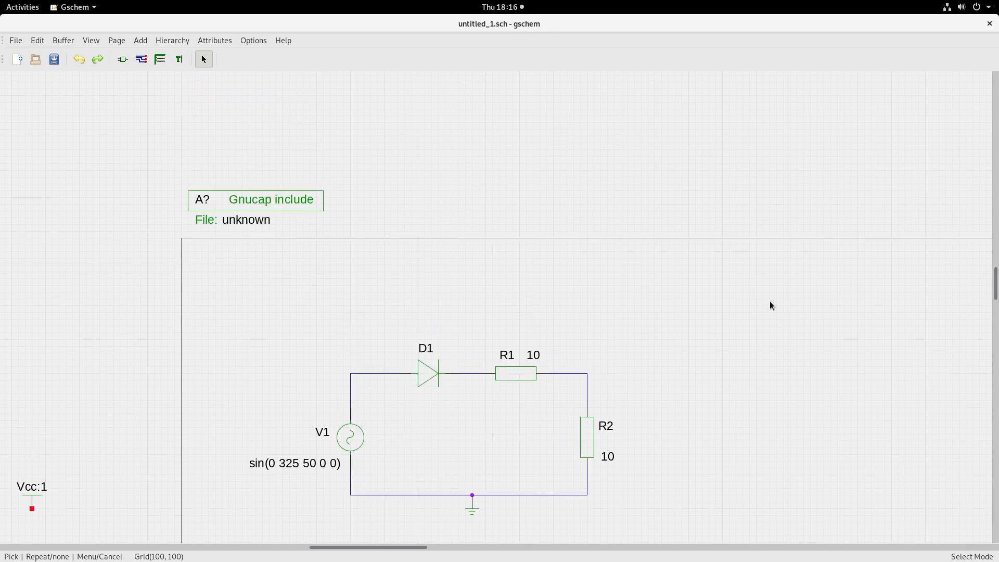
pyautogui.click(199, 201)
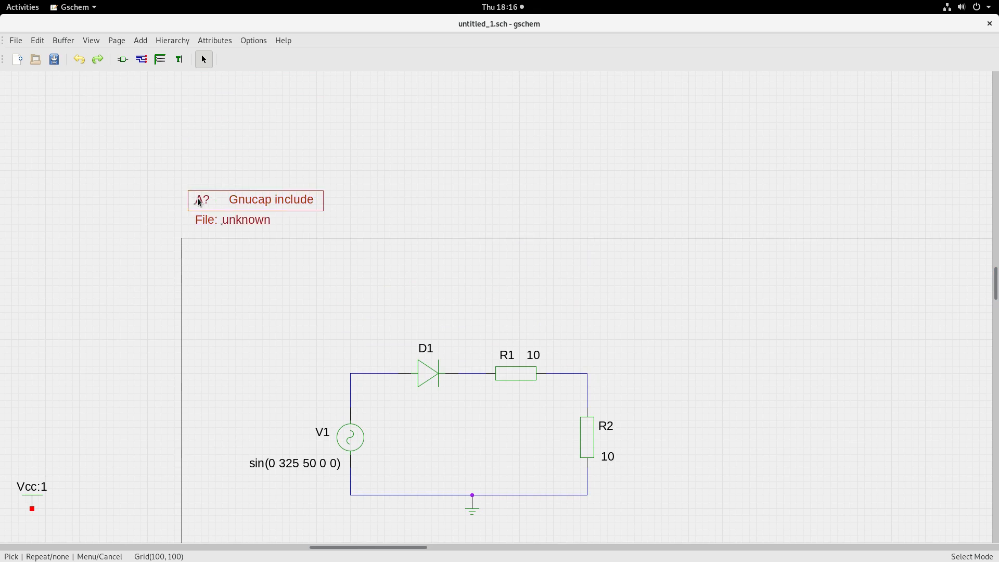
pyautogui.press('Delete')
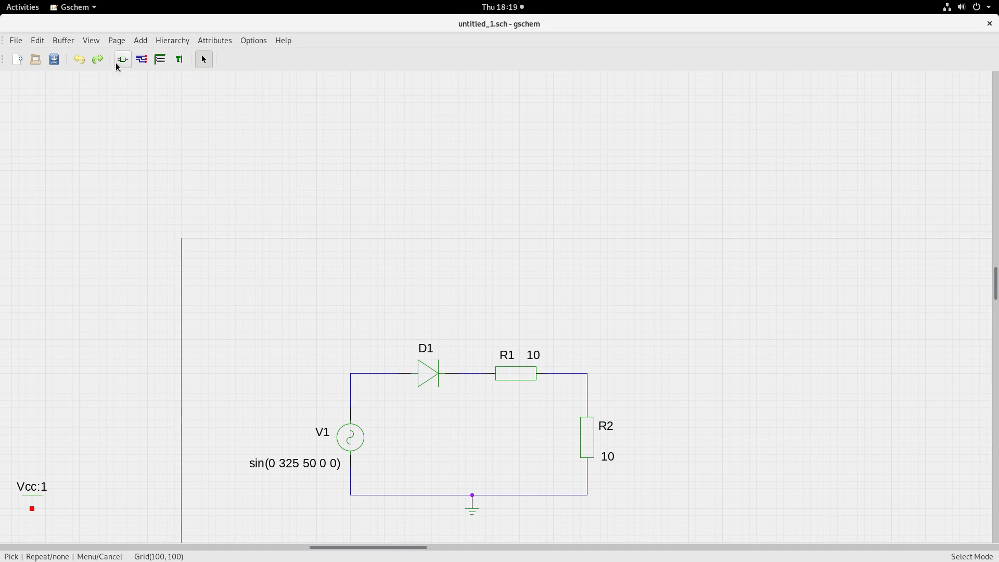
# - Place spice-include-1.sym from the SPICE simulation elements library just above the drawing frame's upper-left corner
pyautogui.click(123, 60)
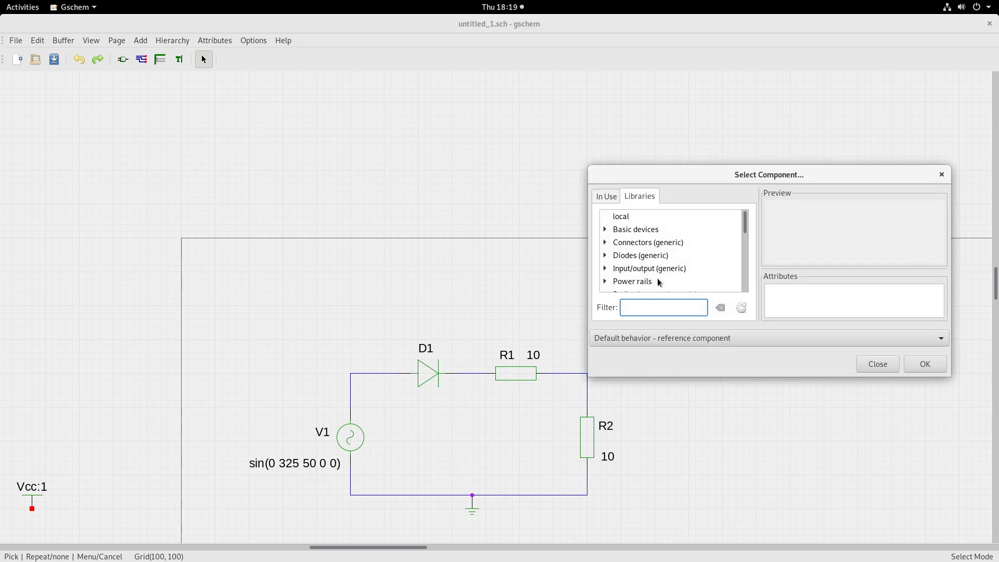
pyautogui.scroll(-3, 637, 270)
pyautogui.scroll(-3, 631, 263)
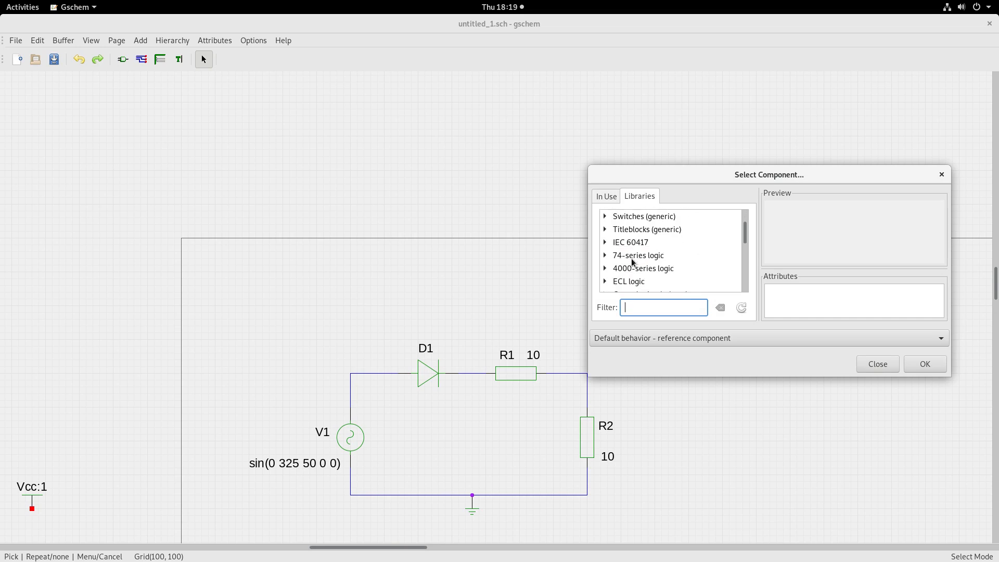
pyautogui.scroll(-2, 663, 268)
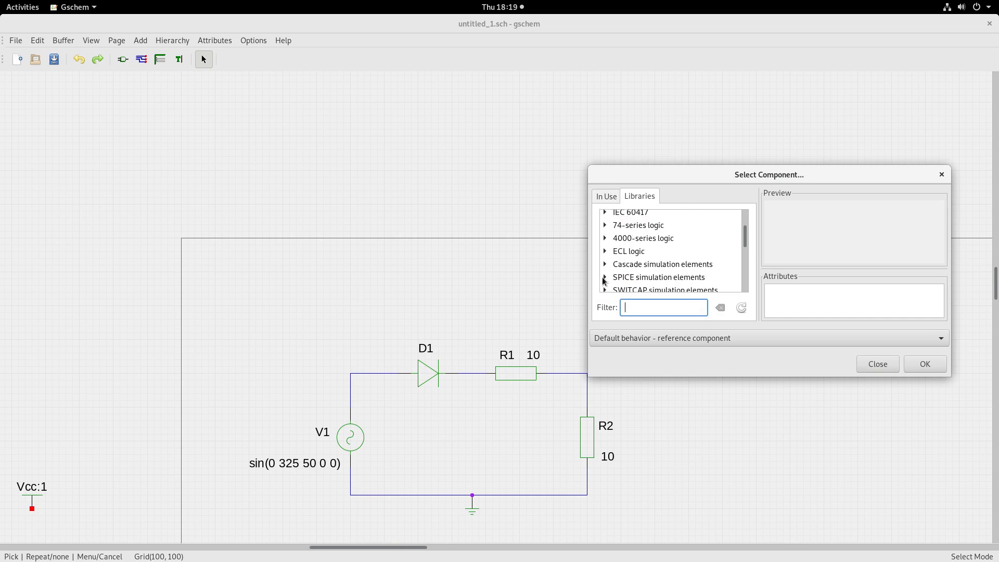
pyautogui.click(604, 278)
pyautogui.scroll(-3, 666, 277)
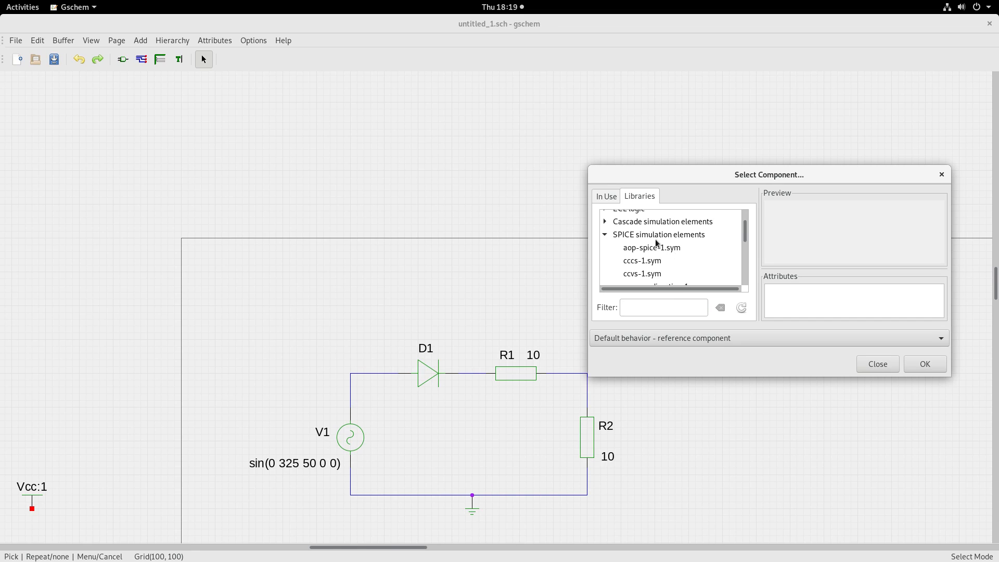
pyautogui.scroll(-10, 704, 239)
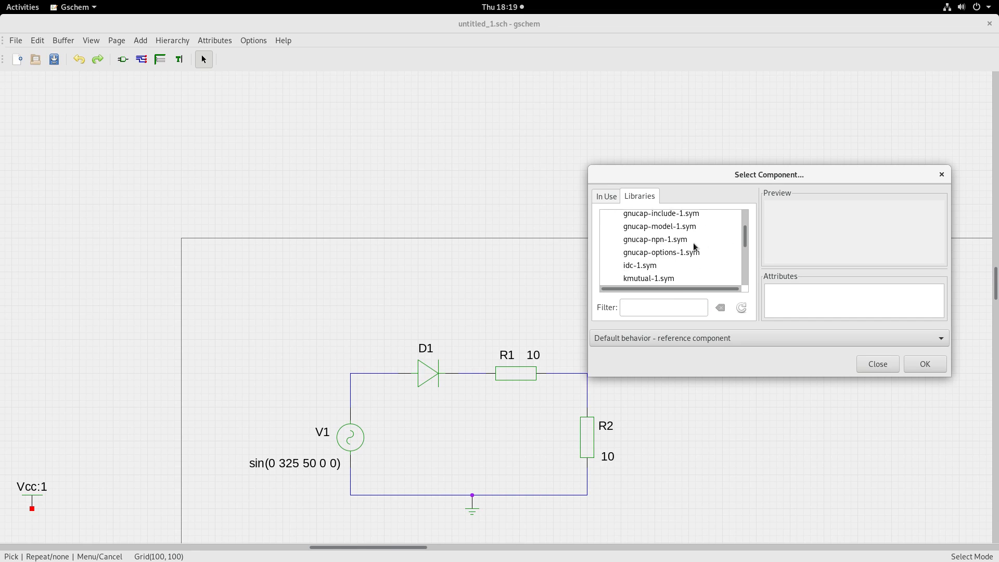
pyautogui.scroll(1, 682, 248)
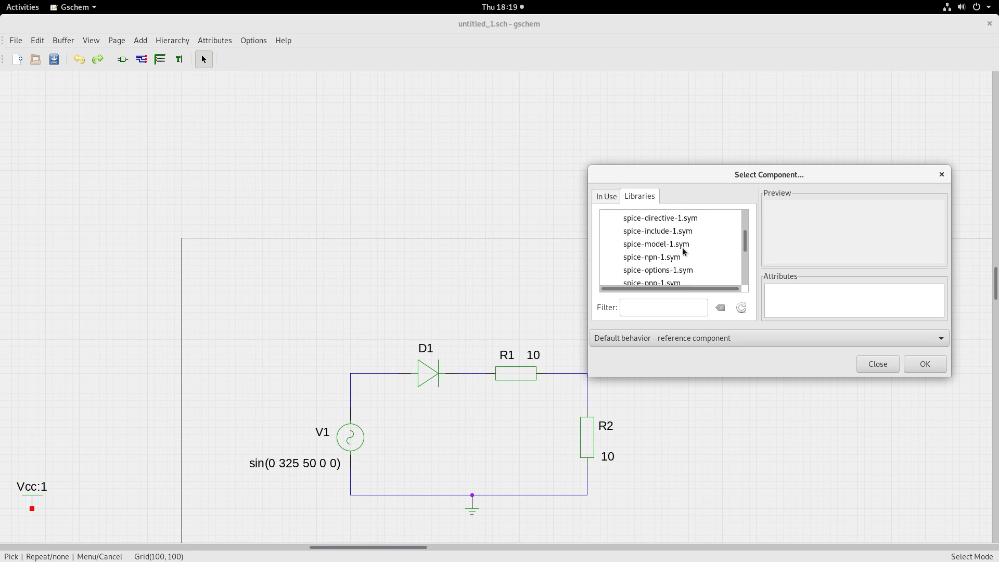
pyautogui.click(657, 233)
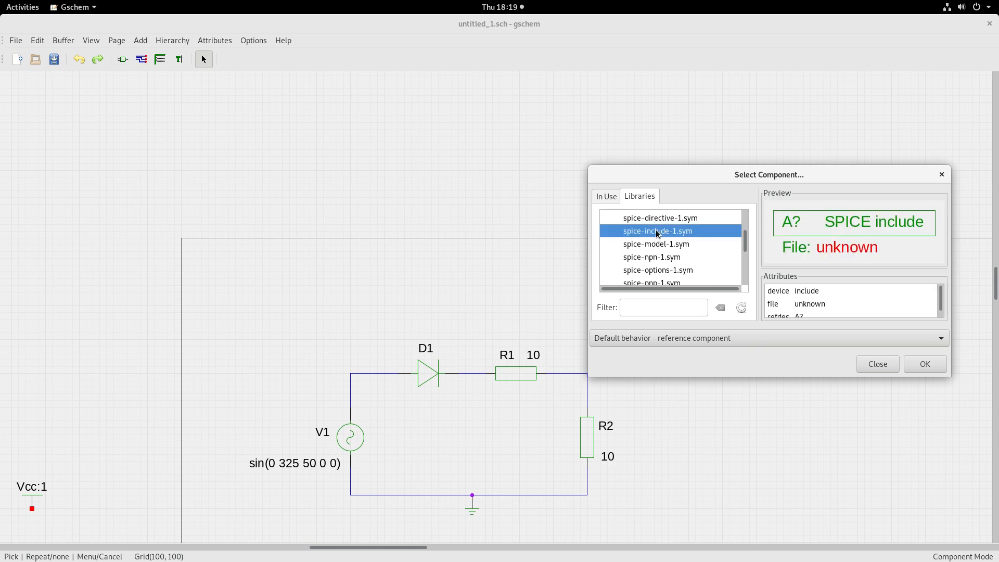
pyautogui.click(179, 223)
pyautogui.rightClick(373, 194)
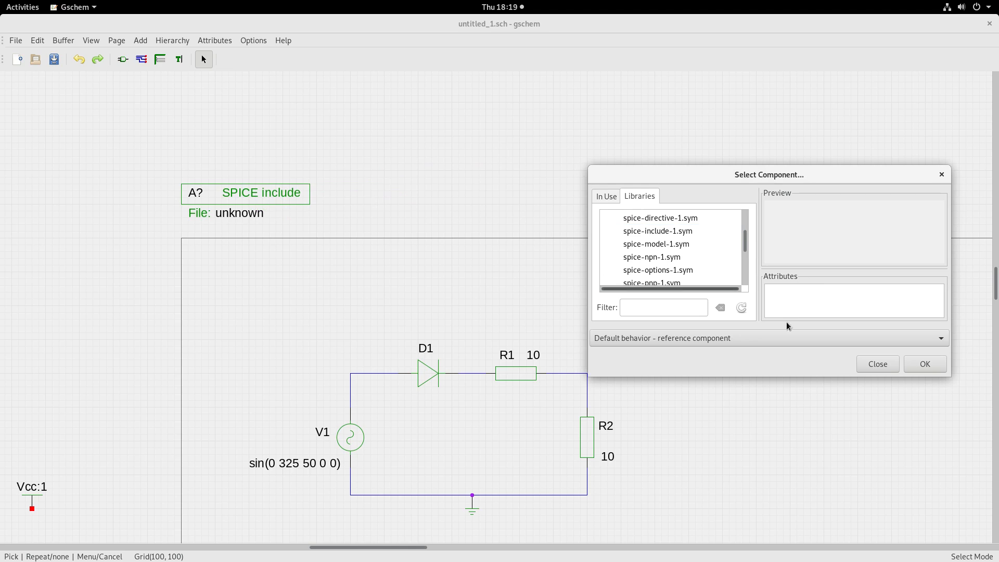
pyautogui.click(869, 366)
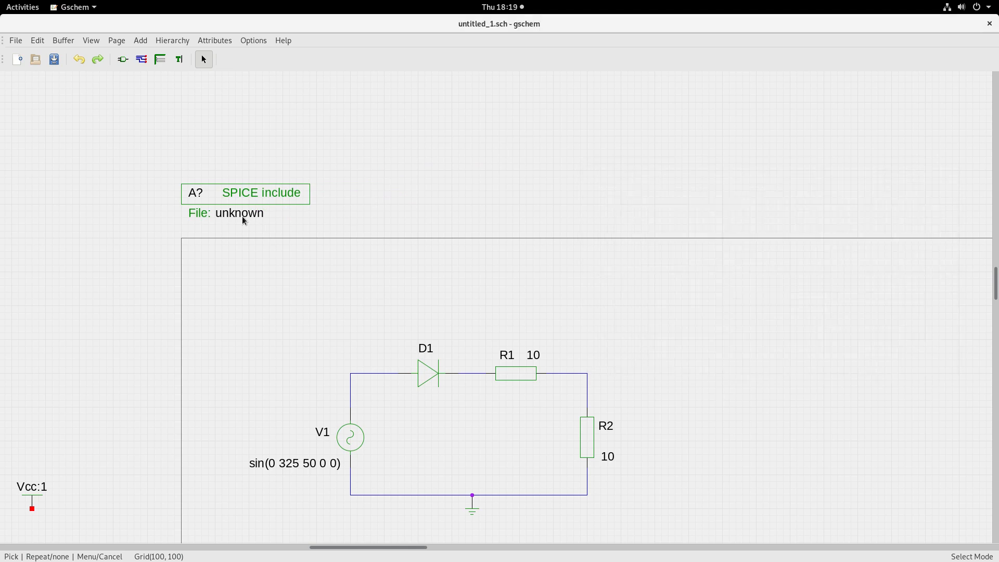
# - Set the file attribute of the SPICE include component to ex03.sub
pyautogui.doubleClick(229, 198)
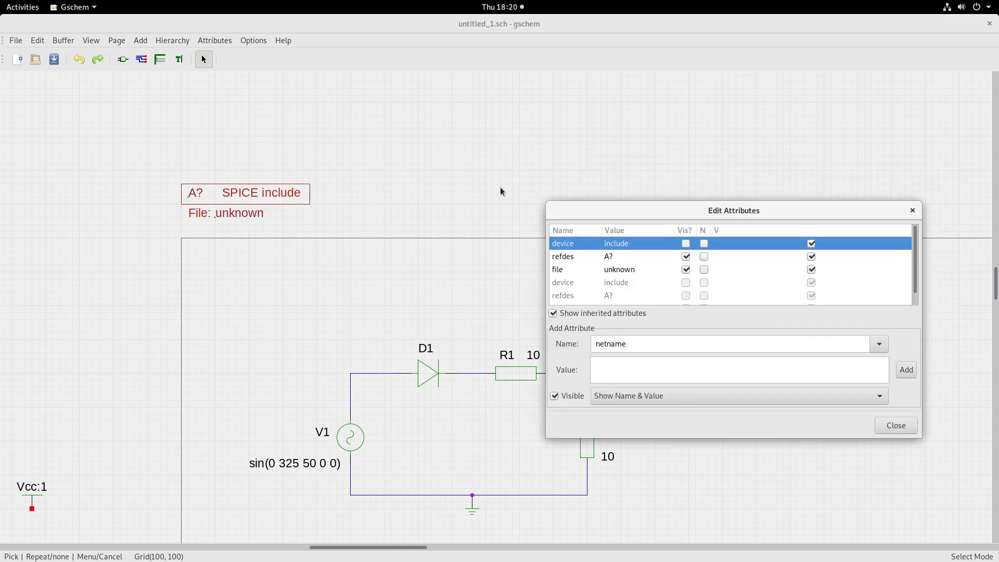
pyautogui.click(556, 271)
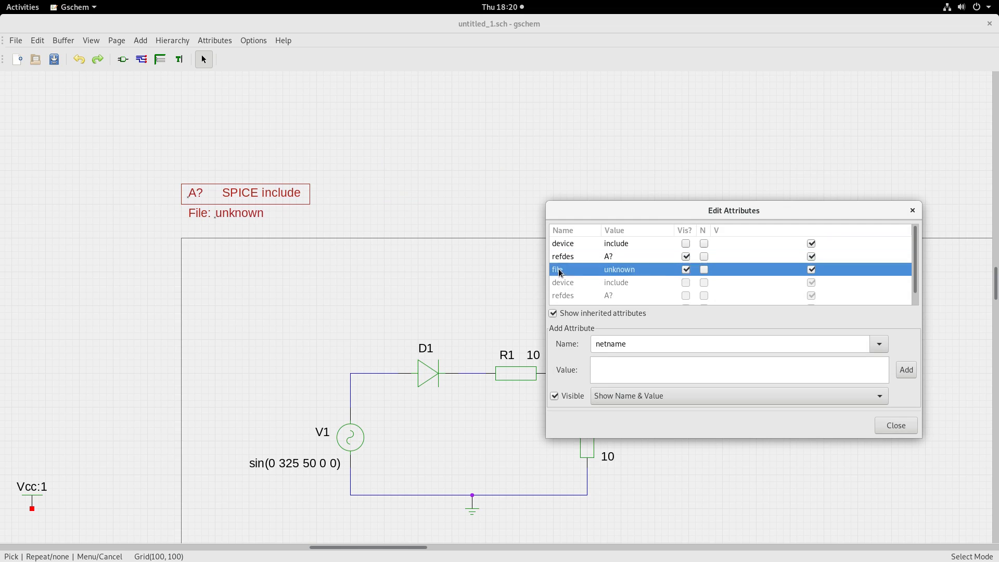
pyautogui.click(623, 271)
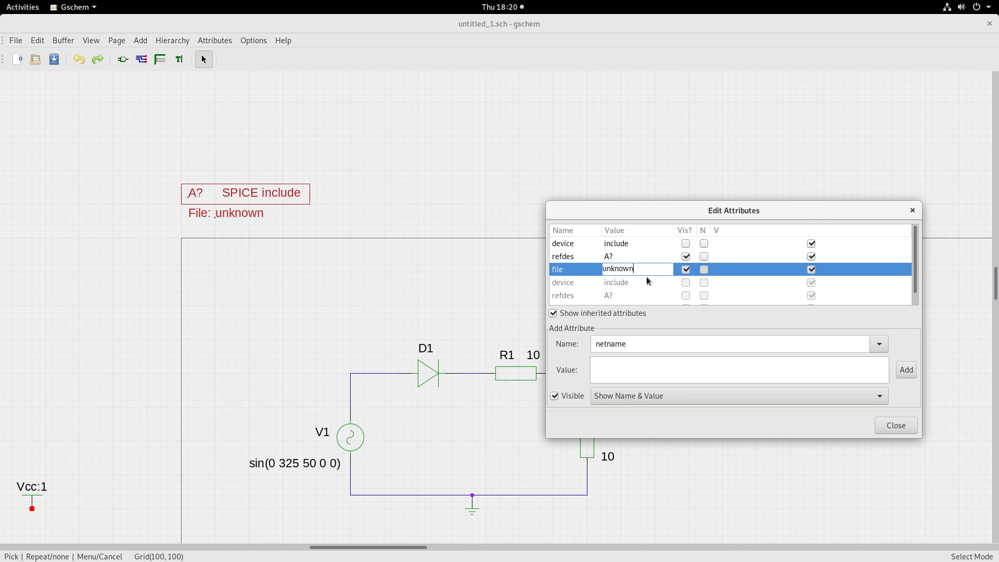
pyautogui.press('BackSpace')
pyautogui.press('BackSpace')
pyautogui.press('BackSpace')
pyautogui.press('BackSpace')
pyautogui.press('BackSpace')
pyautogui.write('ex03.sub')
pyautogui.click(897, 425)
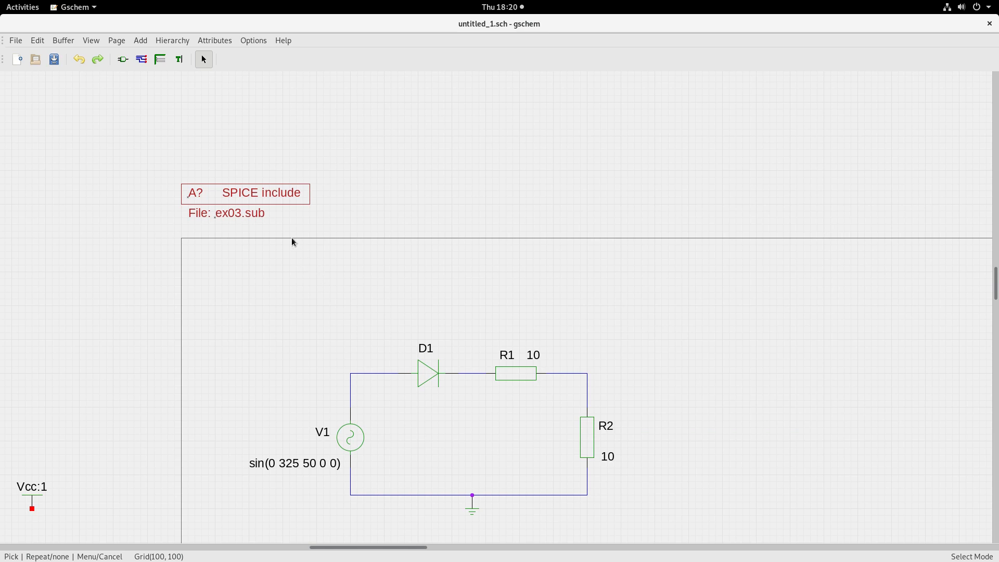
pyautogui.click(246, 270)
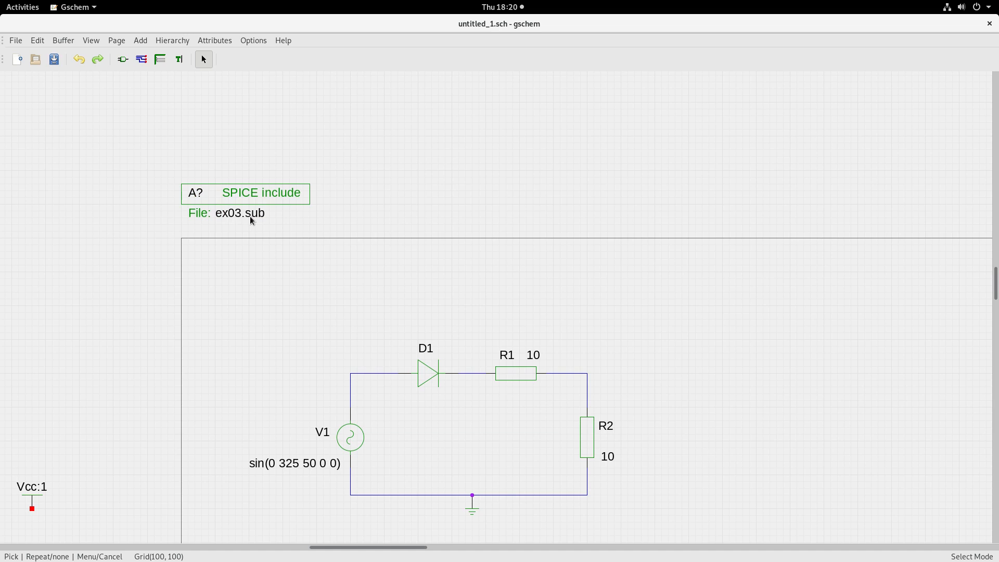
# - Check diode D1's attributes and change its reference designator to xD1
pyautogui.doubleClick(426, 374)
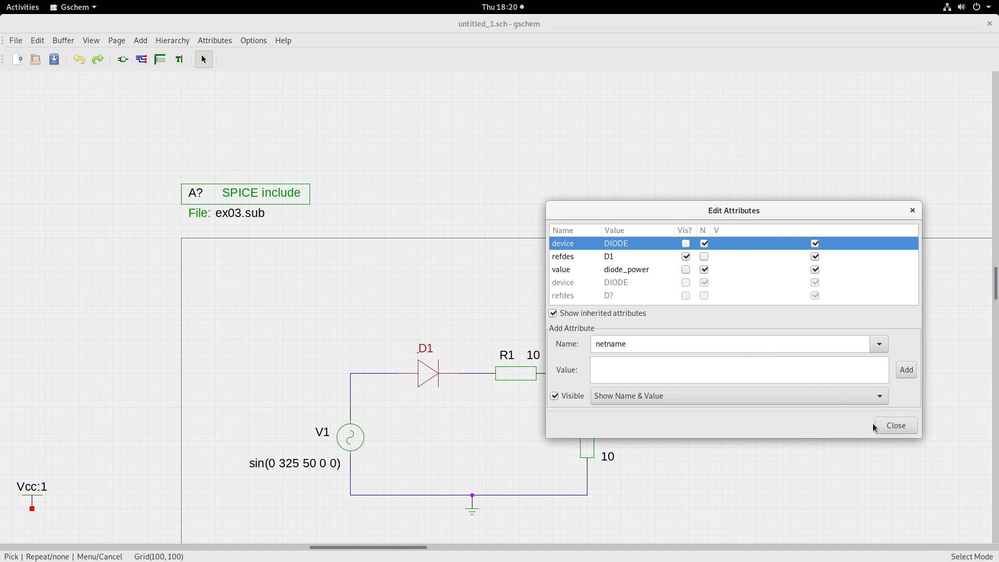
pyautogui.click(903, 426)
pyautogui.click(504, 295)
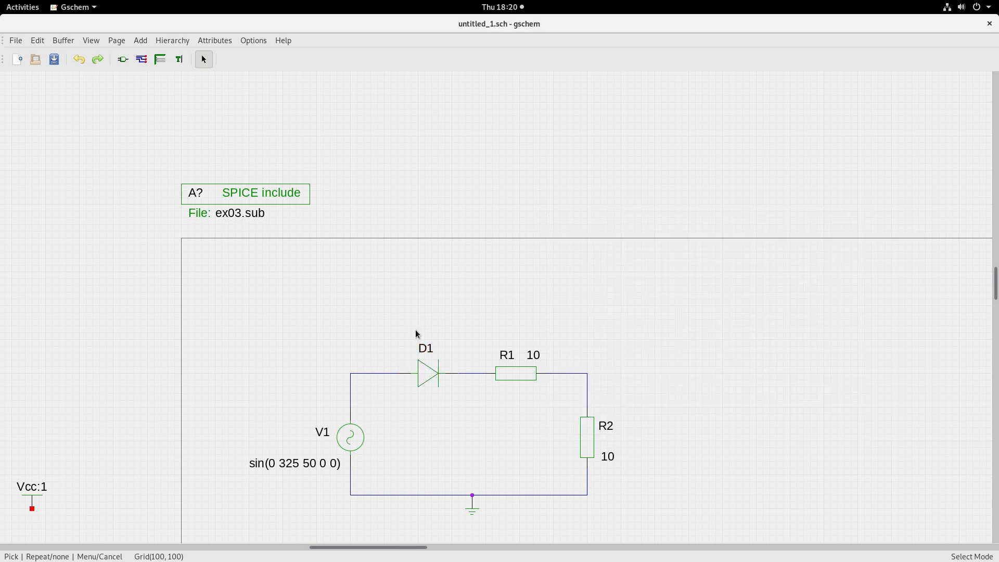
pyautogui.doubleClick(422, 347)
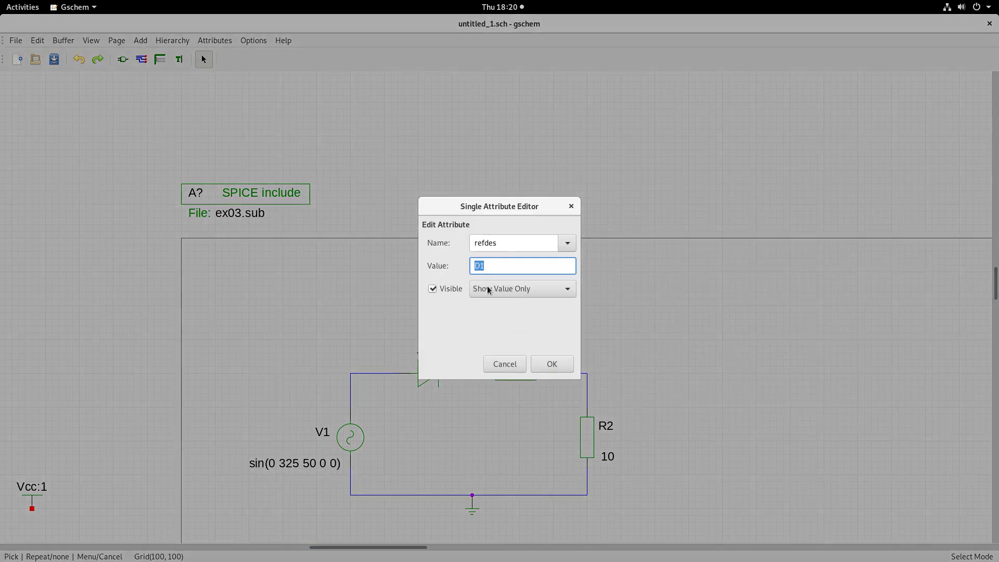
pyautogui.click(477, 266)
pyautogui.write('x')
pyautogui.press('Return')
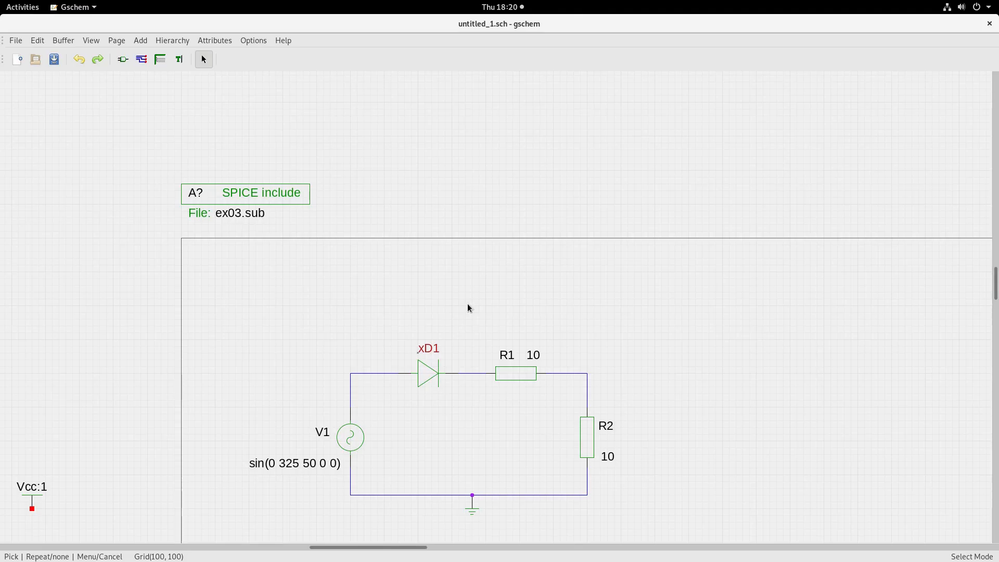
pyautogui.click(401, 307)
# - Move the Vcc symbol from outside the drawing frame to just above the corner where R1 meets R2
pyautogui.scroll(-1, 496, 310)
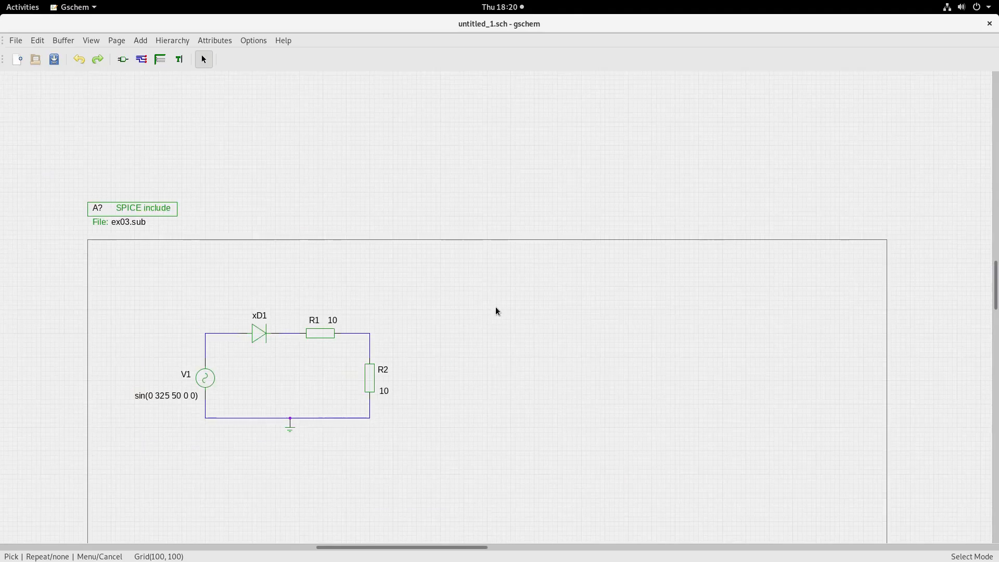
pyautogui.scroll(1, 106, 431)
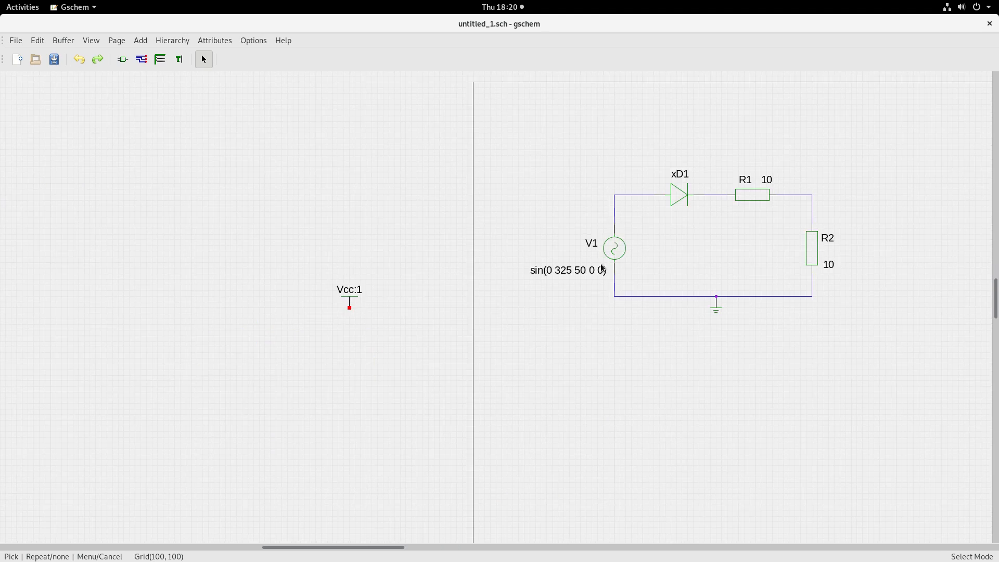
pyautogui.scroll(-1, 907, 343)
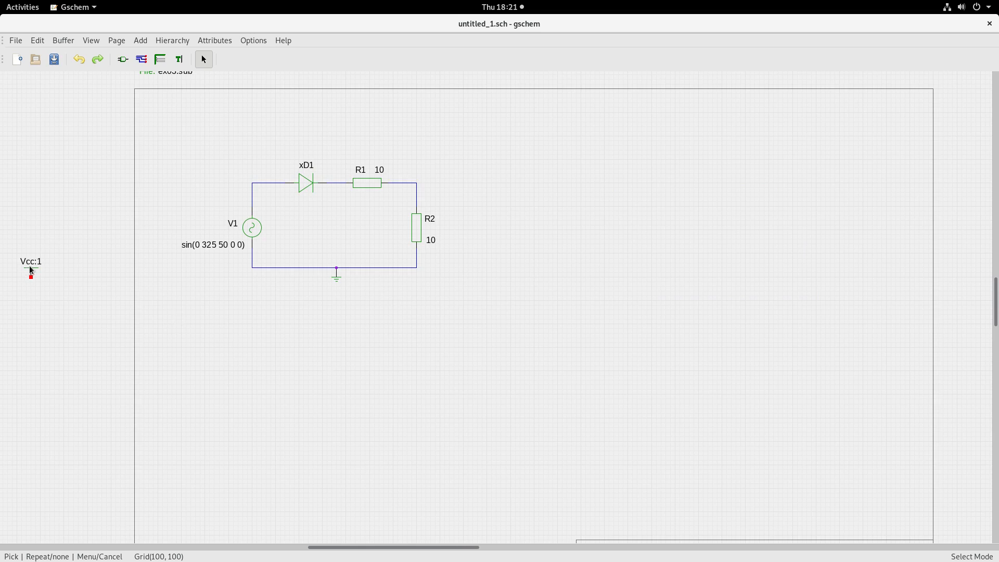
pyautogui.moveTo(31, 272); pyautogui.dragTo(102, 193)
pyautogui.moveTo(263, 172); pyautogui.dragTo(415, 136)
# - Set the Vcc symbol's net attribute to b:1 and attach the symbol to the junction between R1 and R2
pyautogui.click(416, 132)
pyautogui.doubleClick(417, 131)
pyautogui.click(489, 266)
pyautogui.press('BackSpace')
pyautogui.press('BackSpace')
pyautogui.press('BackSpace')
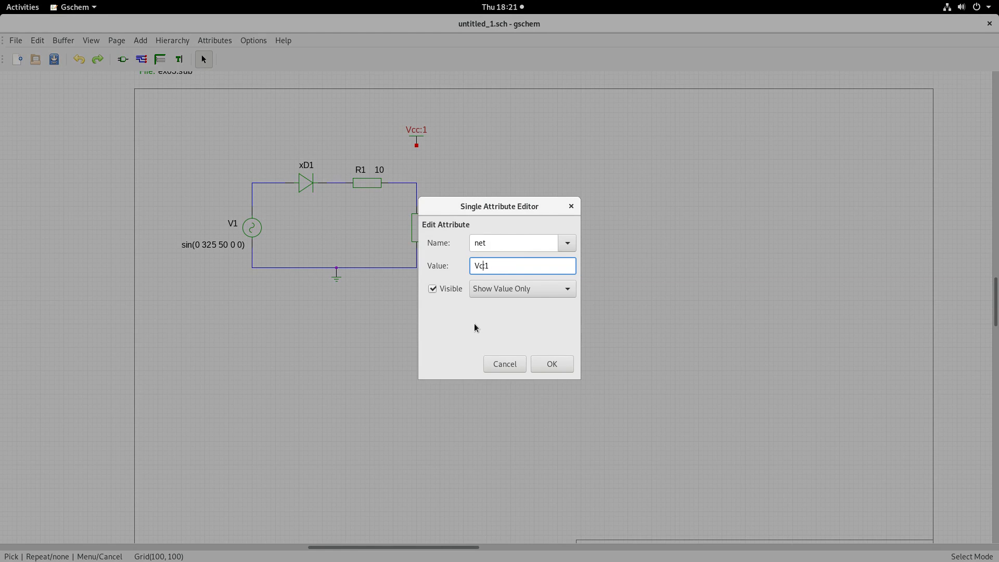
pyautogui.write('b')
pyautogui.press('Return')
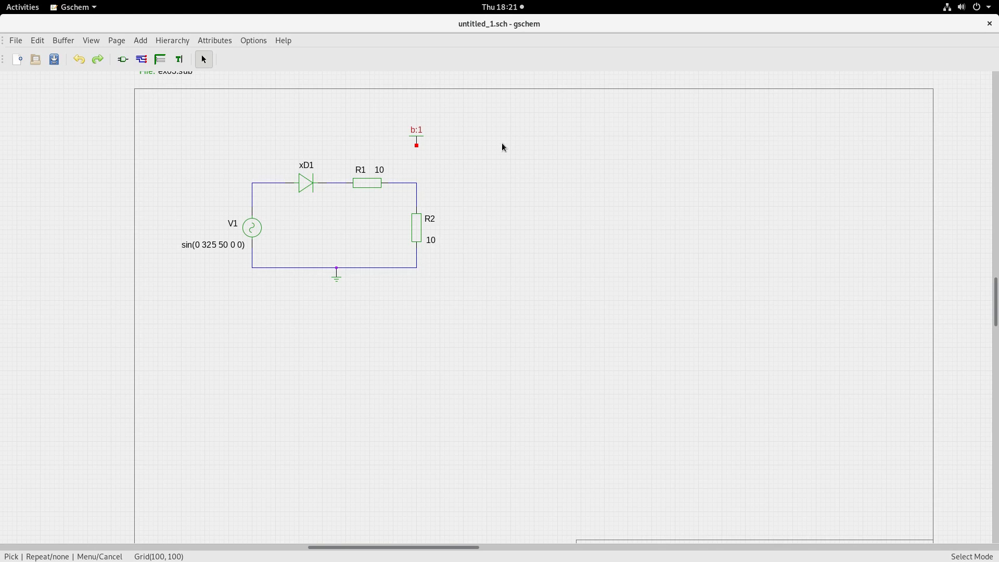
pyautogui.click(422, 139)
# - Save the schematic as ex03.sch in the 1_WORK folder, overwriting the existing file
pyautogui.click(15, 41)
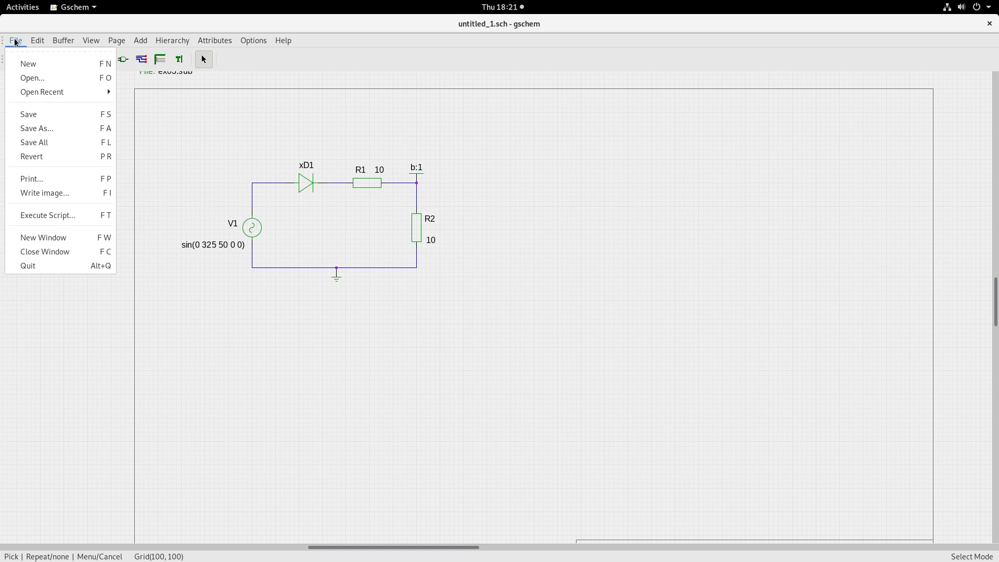
pyautogui.click(30, 115)
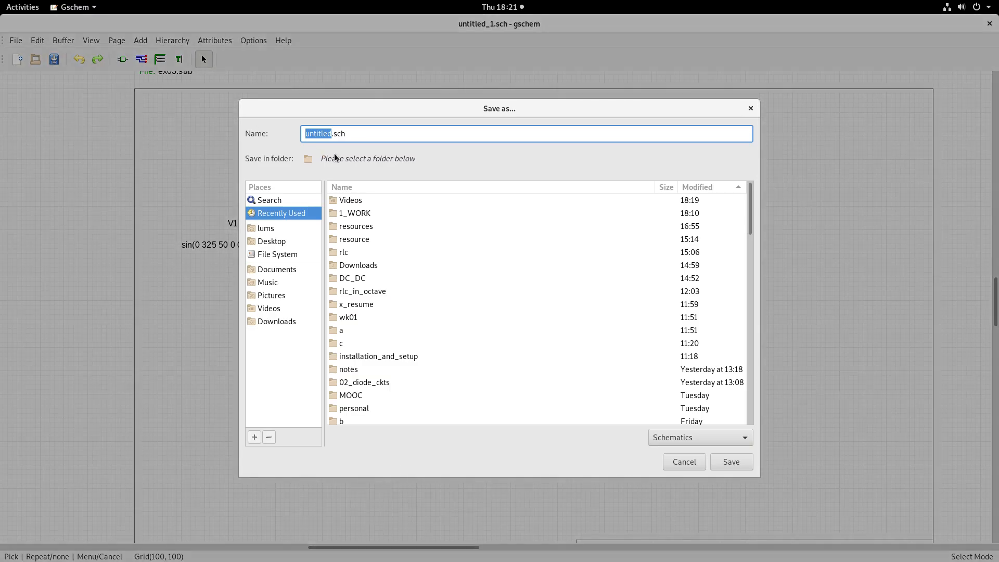
pyautogui.doubleClick(359, 213)
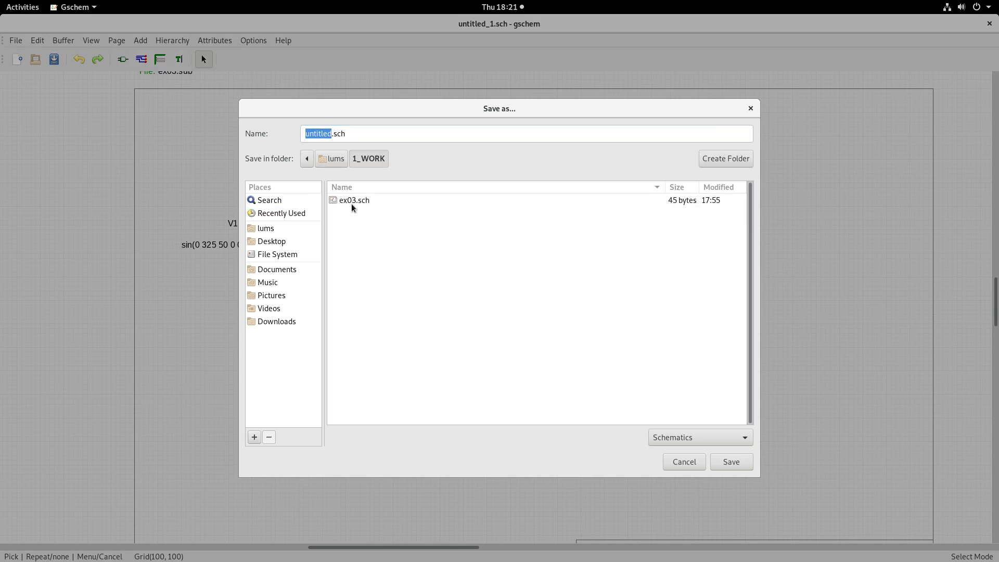
pyautogui.click(354, 201)
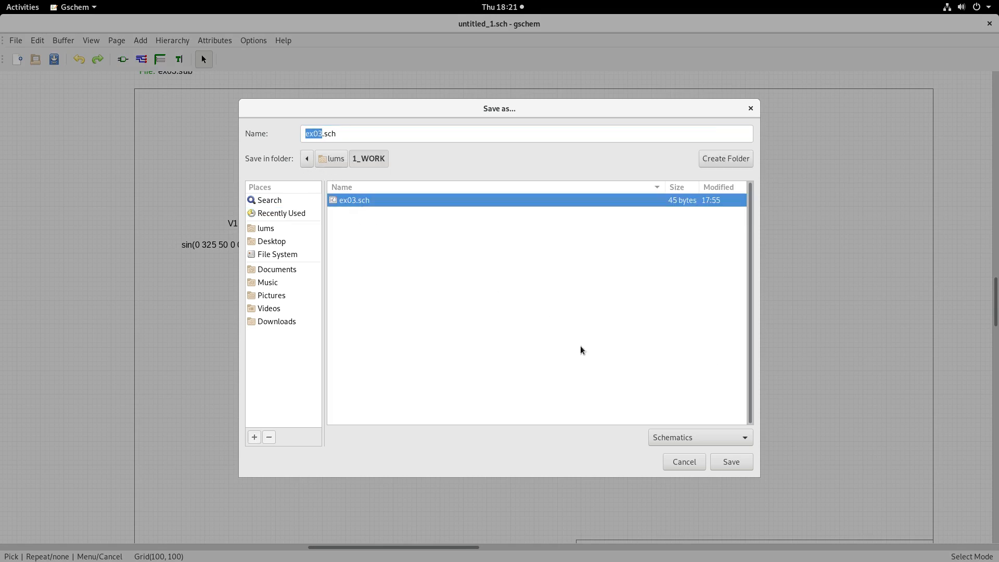
pyautogui.click(729, 461)
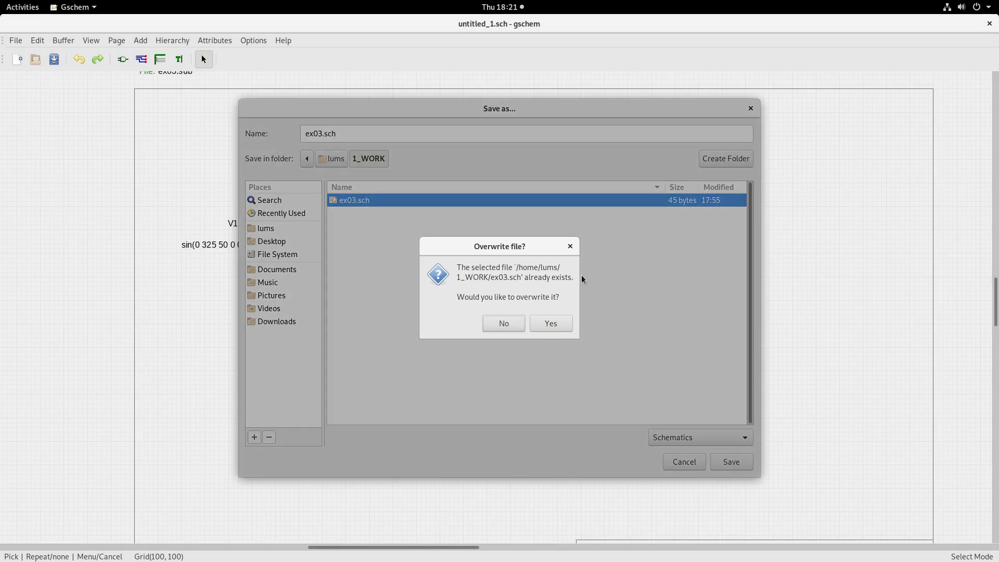
pyautogui.click(550, 324)
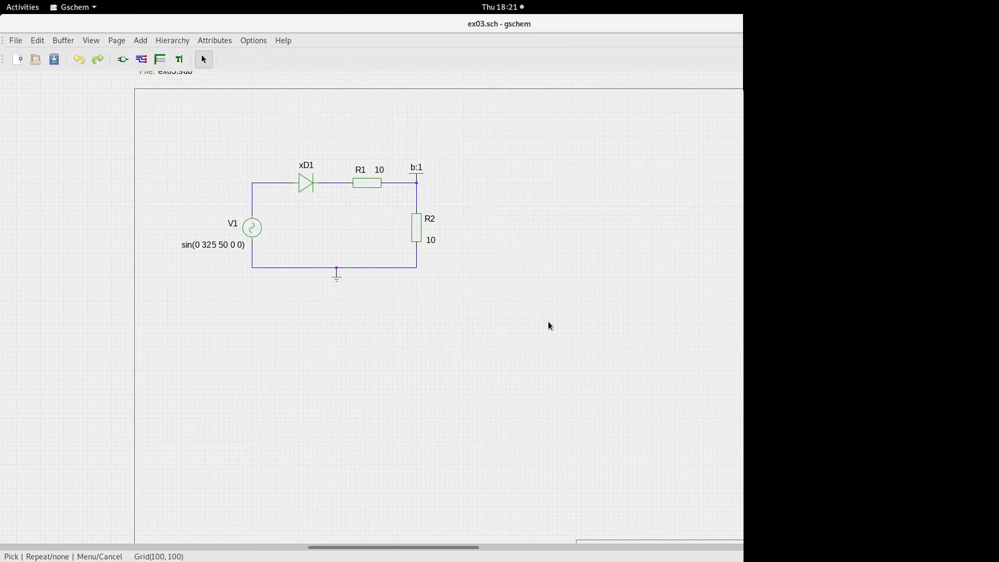
# - Set the device attribute of diode xD1 to Subcircuit and save the schematic
pyautogui.scroll(2, 366, 291)
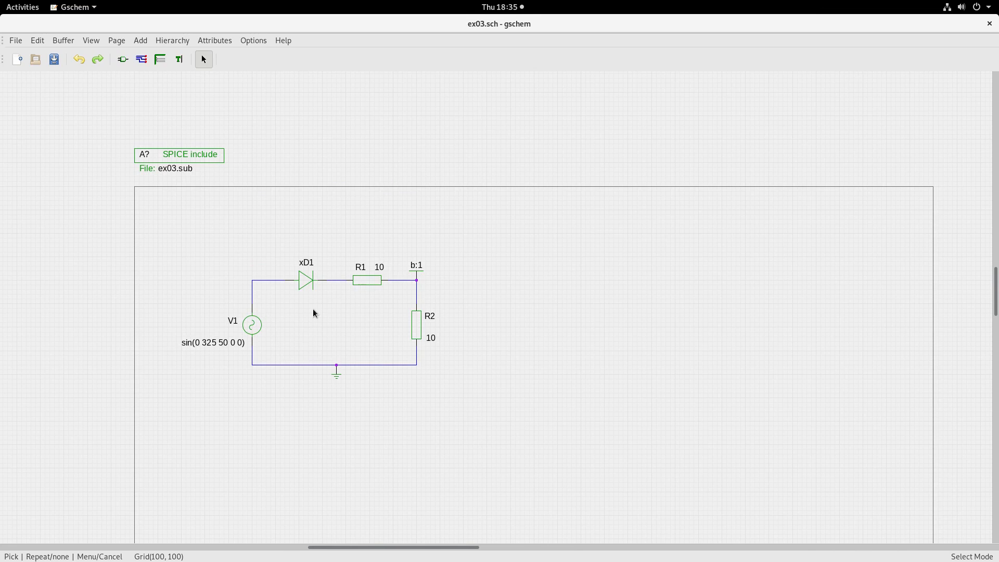
pyautogui.doubleClick(306, 280)
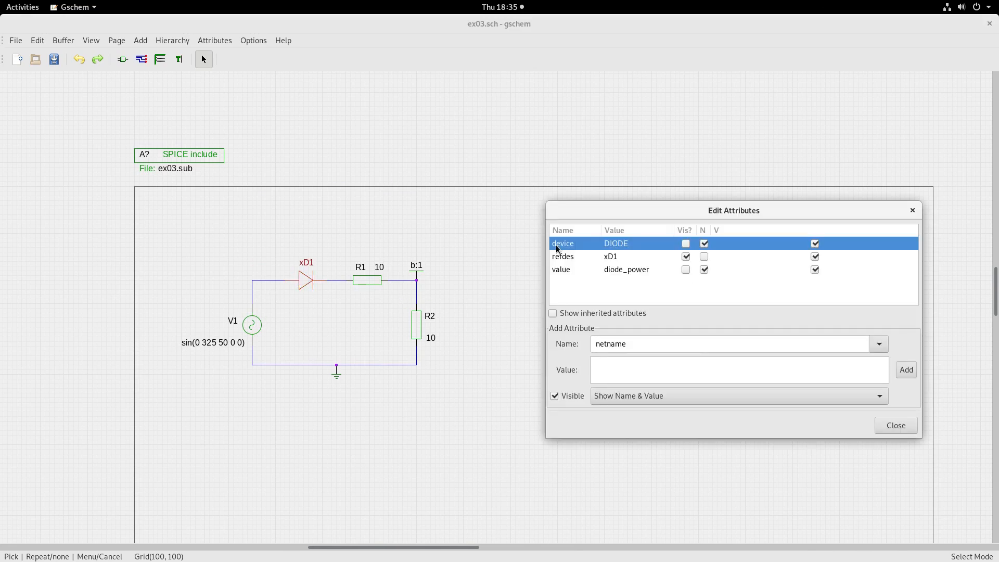
pyautogui.click(614, 243)
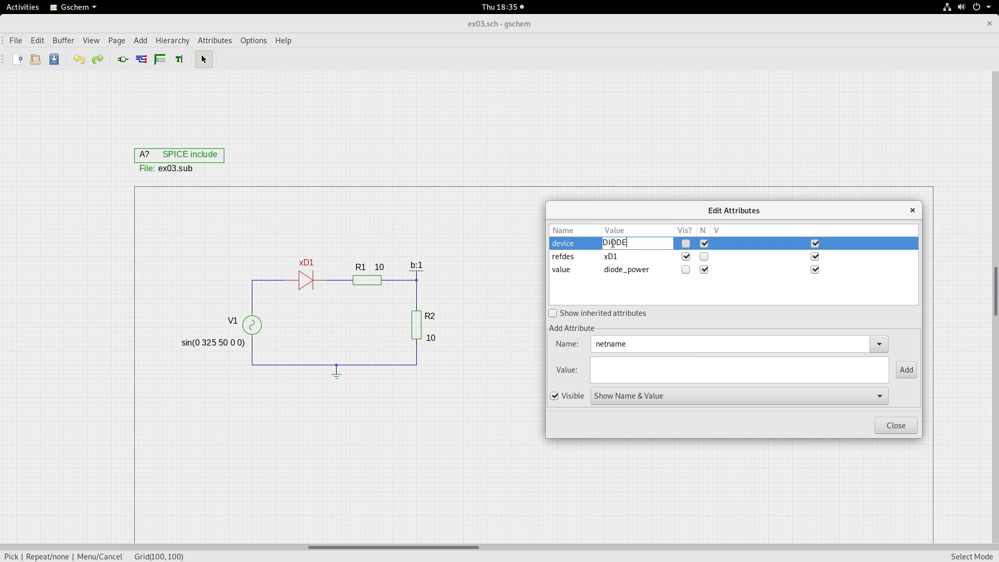
pyautogui.press('BackSpace')
pyautogui.press('BackSpace')
pyautogui.press('BackSpace')
pyautogui.press('BackSpace')
pyautogui.press('BackSpace')
pyautogui.write('Subcircuit')
pyautogui.click(897, 428)
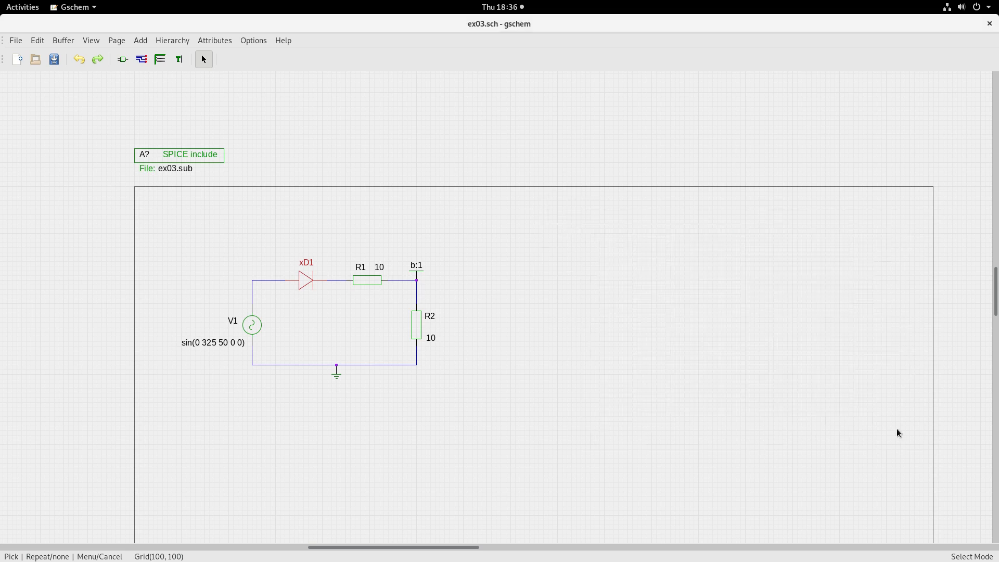
pyautogui.click(306, 311)
pyautogui.click(16, 40)
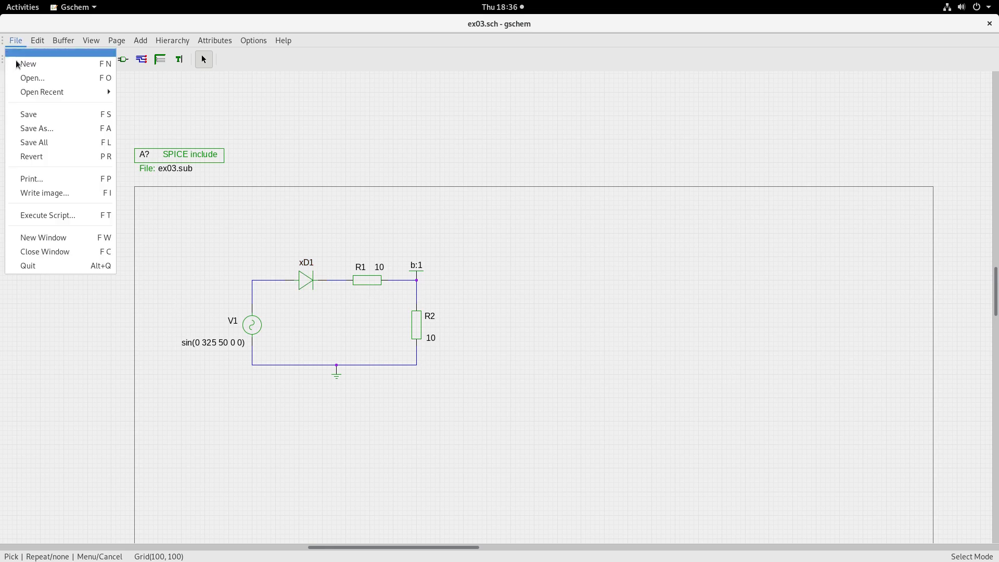
pyautogui.click(28, 118)
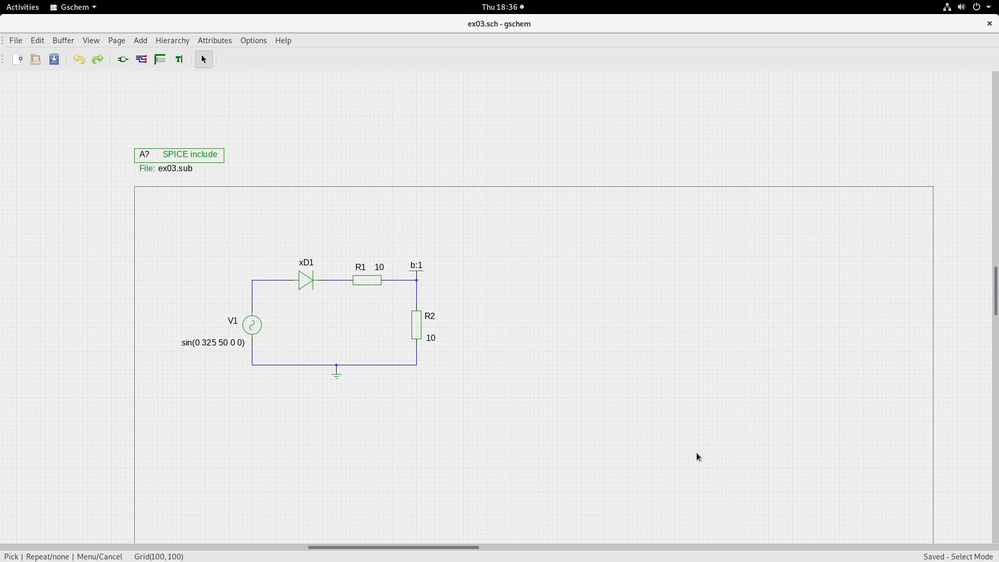
# - Open a terminal next to the circuit and change to the 1_WORK directory
pyautogui.click(23, 7)
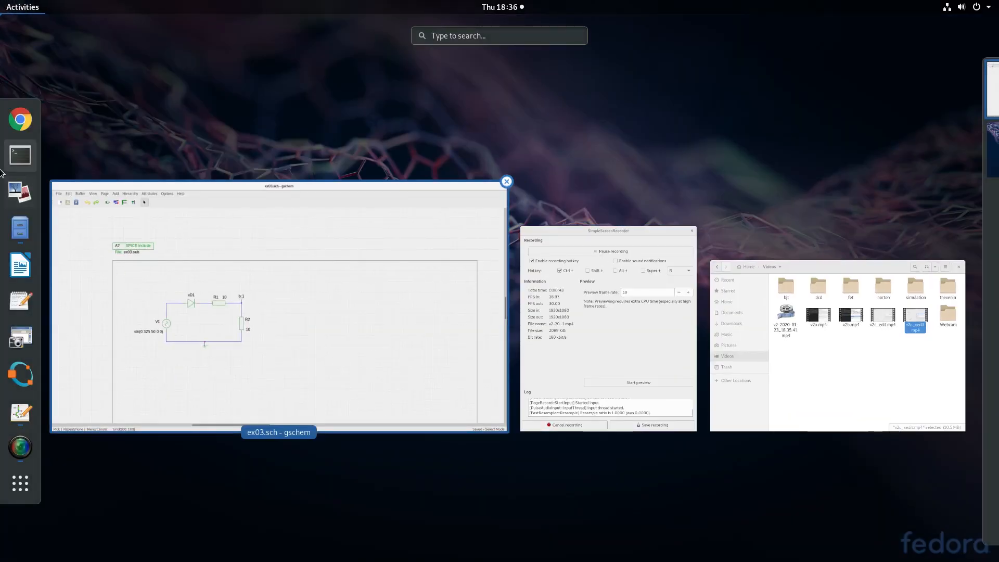
pyautogui.click(17, 157)
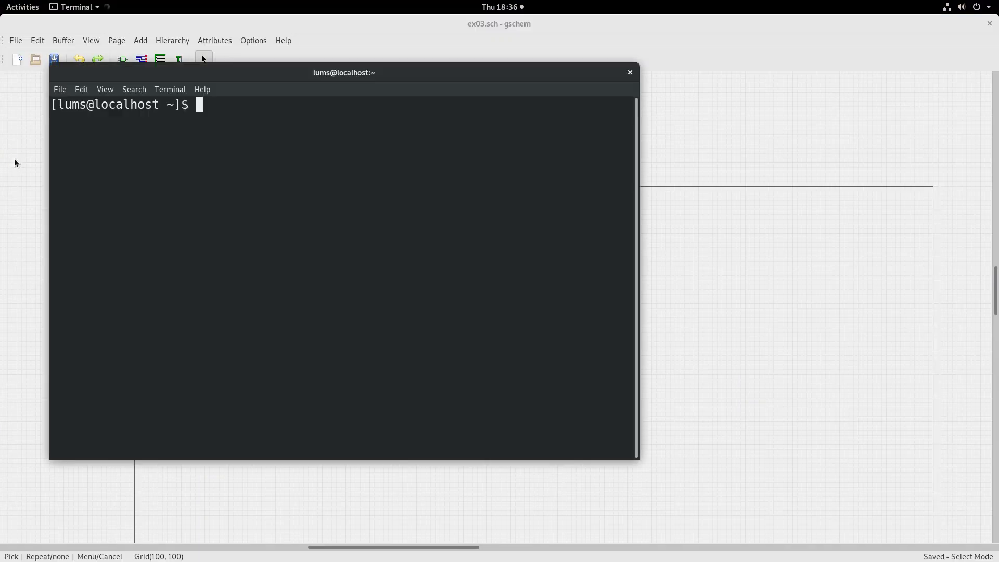
pyautogui.moveTo(192, 70); pyautogui.dragTo(545, 128)
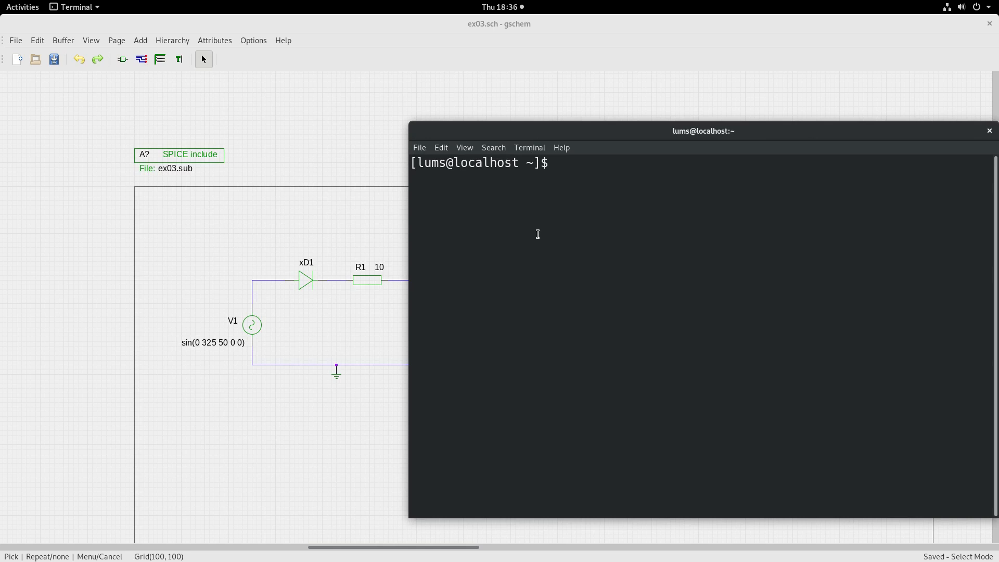
pyautogui.write('cd 1_W')
pyautogui.press('Tab')
pyautogui.press('Return')
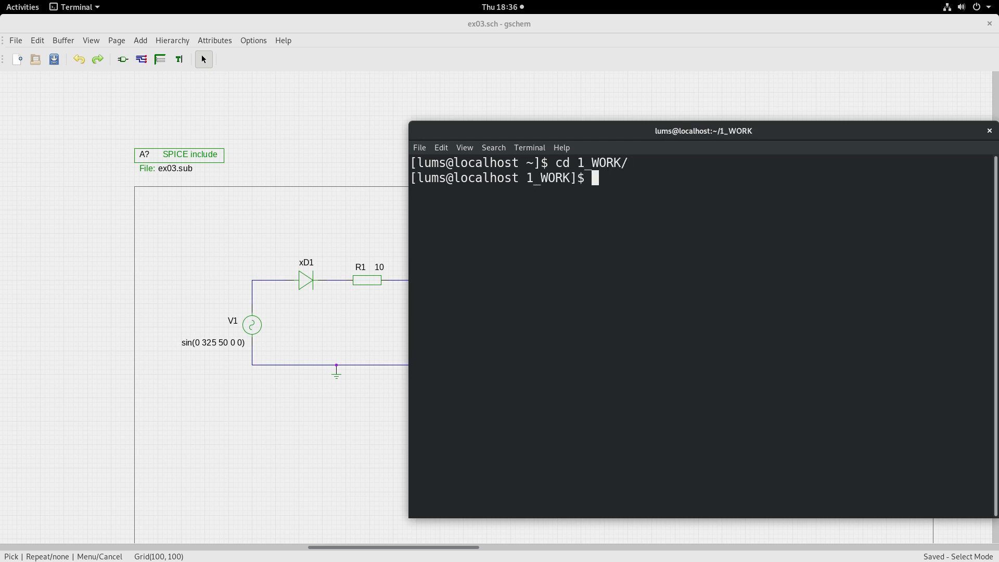
# - List the directory's files and enter gnetlist -g spice-sdb -o ex03.net ex03.sch at a cleared prompt, without running it
pyautogui.write('ls')
pyautogui.press('Return')
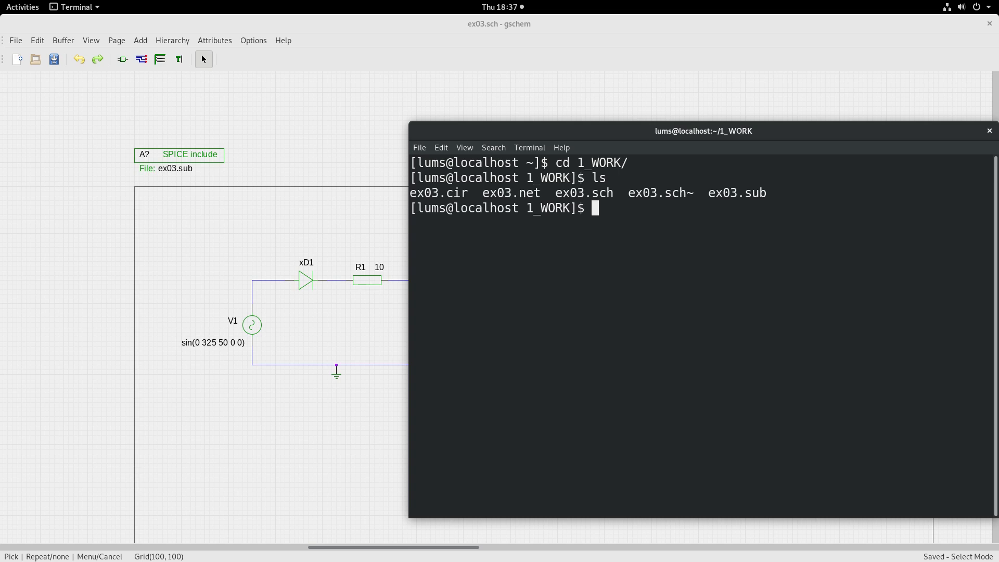
pyautogui.hotkey('ctrl', 'l')
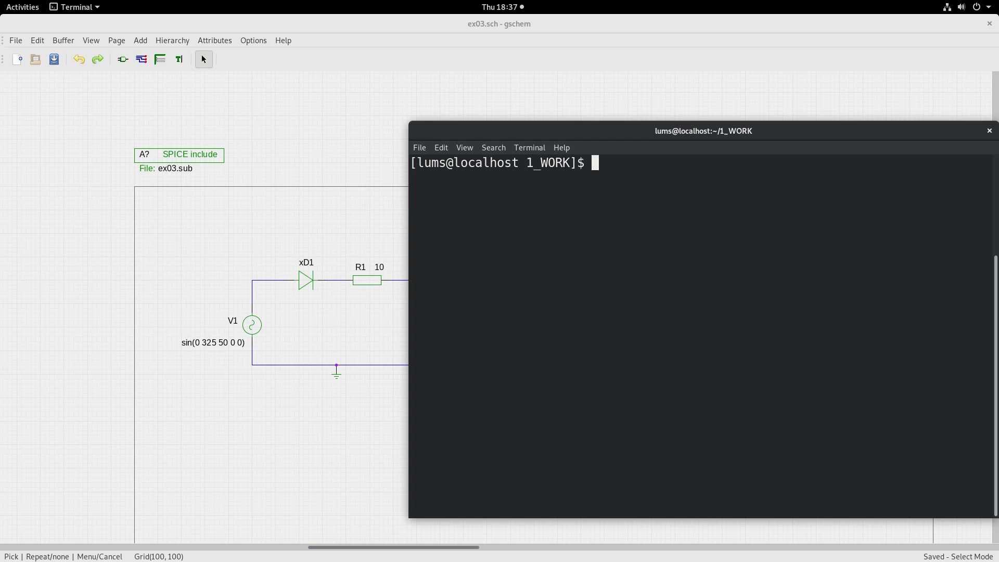
pyautogui.write('gnetlist -g spice-sdb -o ex03.net ex03.sch')
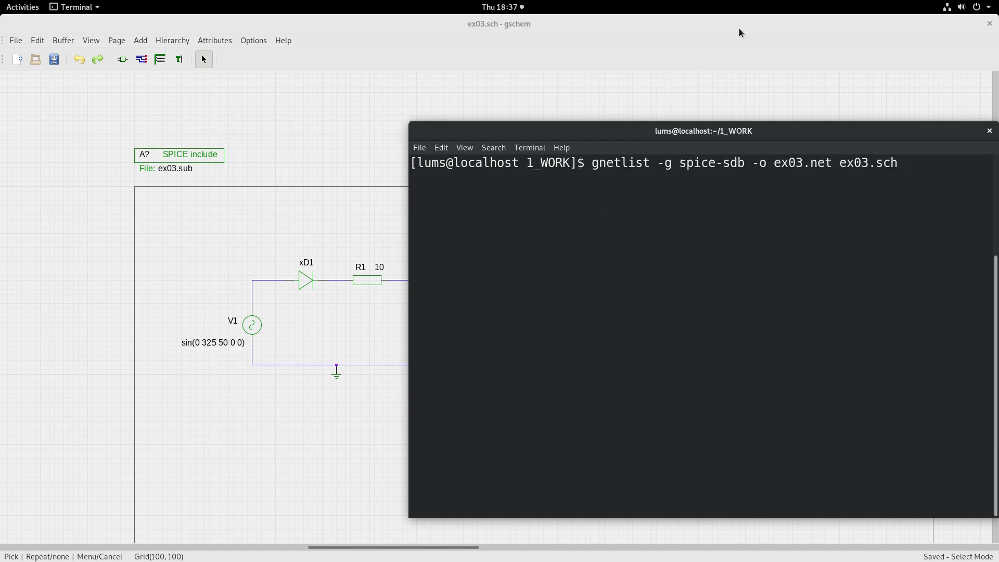
# - Examine each part of the gnetlist command, including its options, output file and input file, and compare the input name with the open schematic
pyautogui.moveTo(592, 163); pyautogui.dragTo(648, 164)
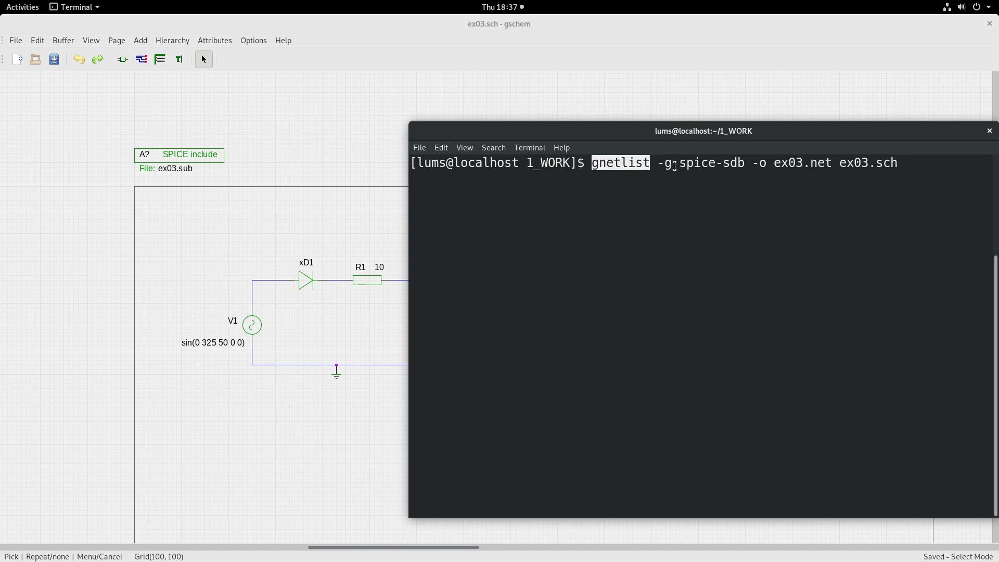
pyautogui.doubleClick(659, 165)
pyautogui.click(682, 167)
pyautogui.moveTo(681, 167); pyautogui.dragTo(741, 164)
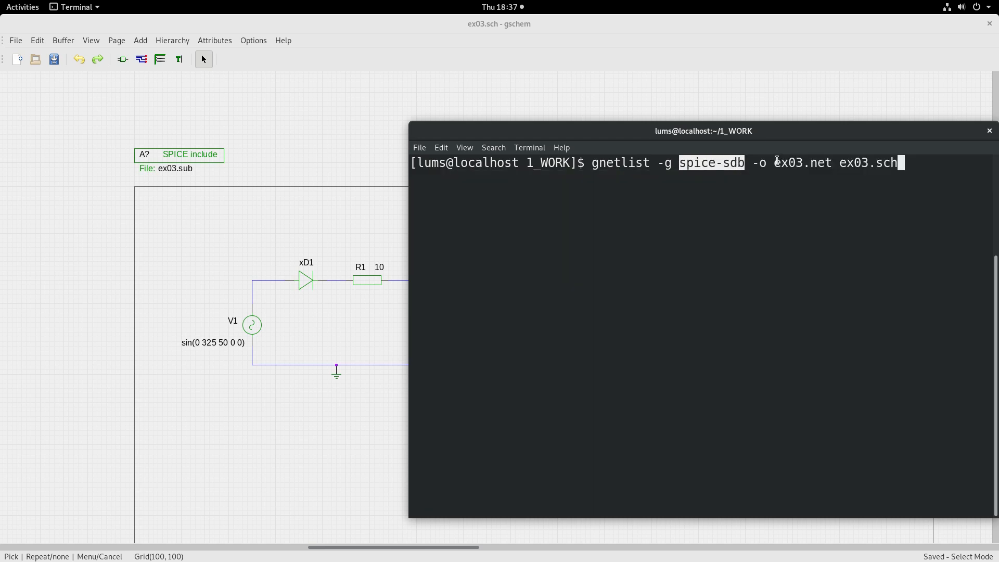
pyautogui.click(758, 162)
pyautogui.doubleClick(758, 163)
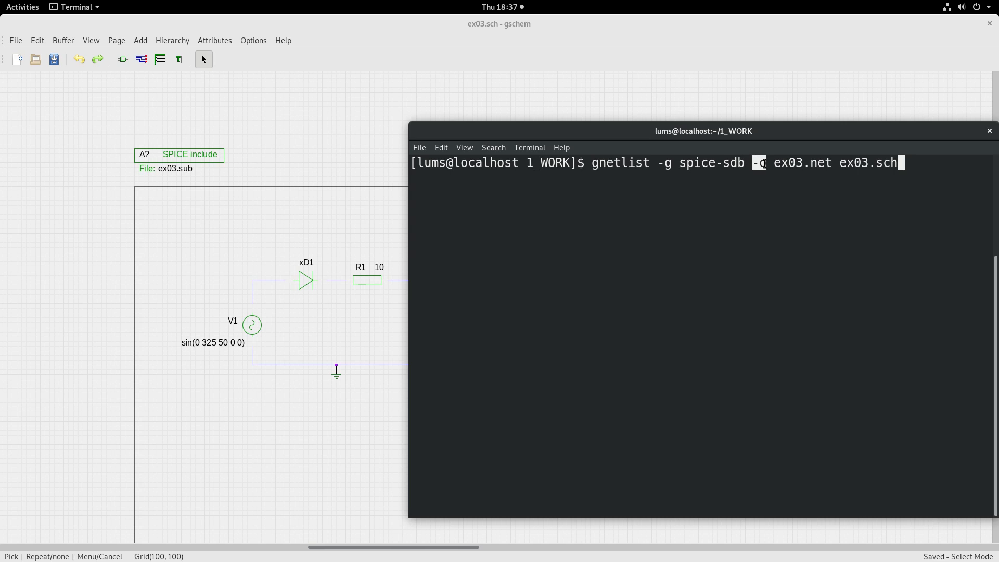
pyautogui.moveTo(774, 163); pyautogui.dragTo(832, 163)
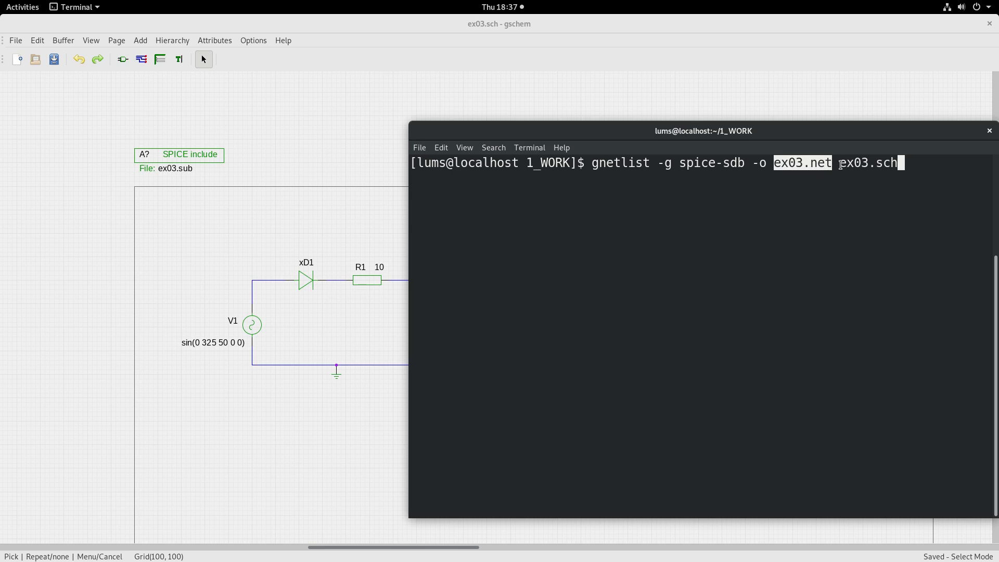
pyautogui.moveTo(840, 163); pyautogui.dragTo(904, 163)
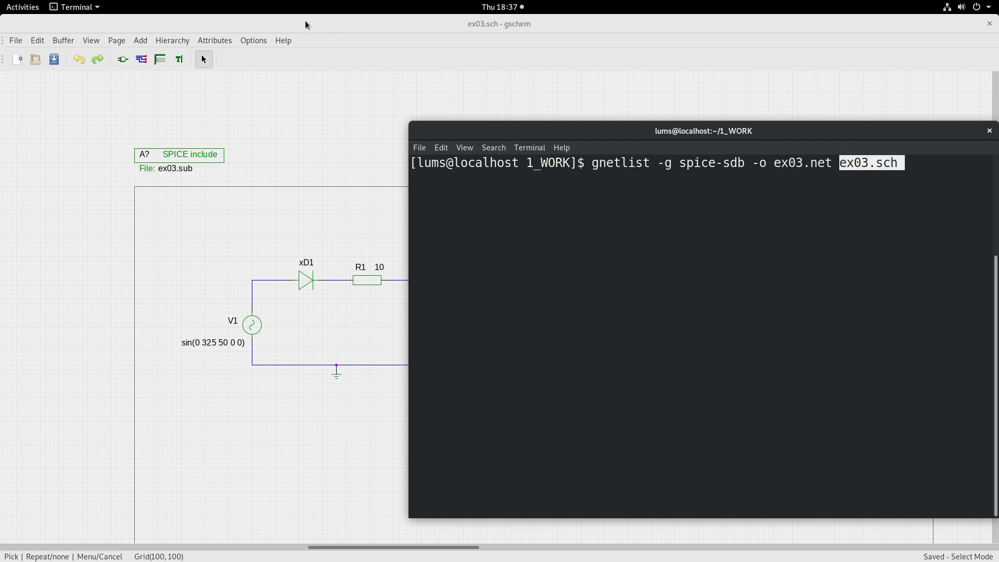
pyautogui.click(306, 21)
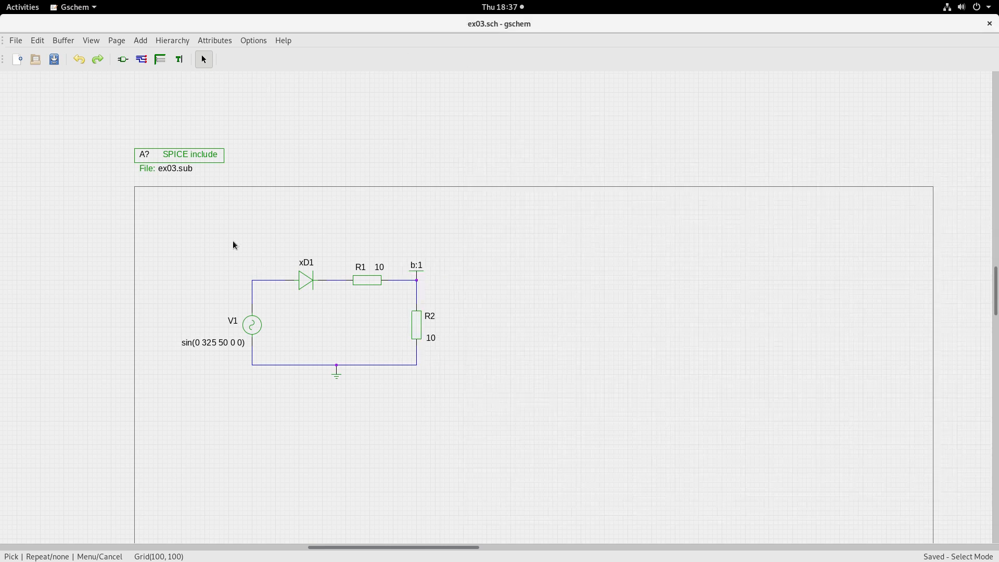
pyautogui.moveTo(1, 1)
pyautogui.click(651, 470)
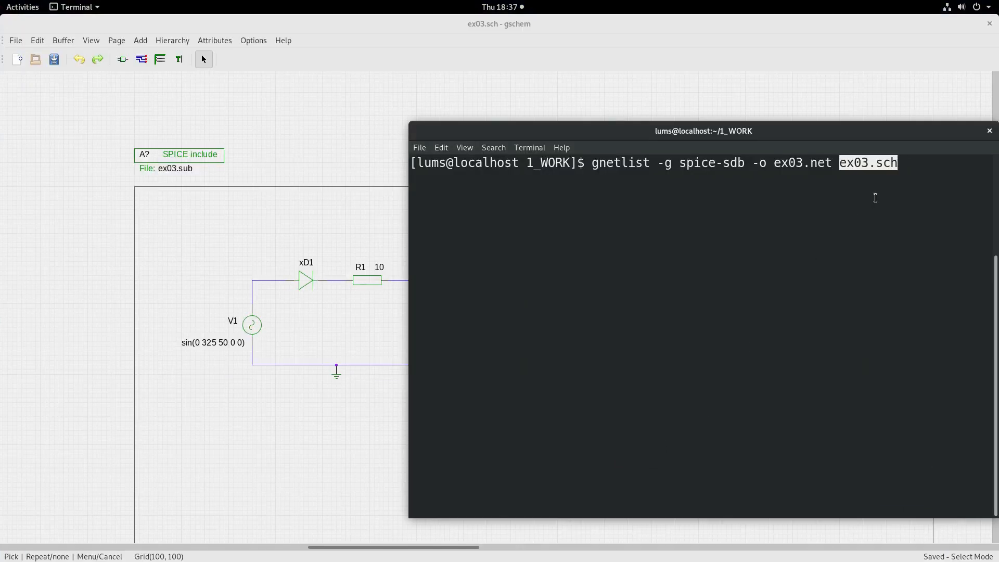
# - Run the prepared gnetlist command to generate ex03.net, list the directory's files and locate the new netlist
pyautogui.click(905, 168)
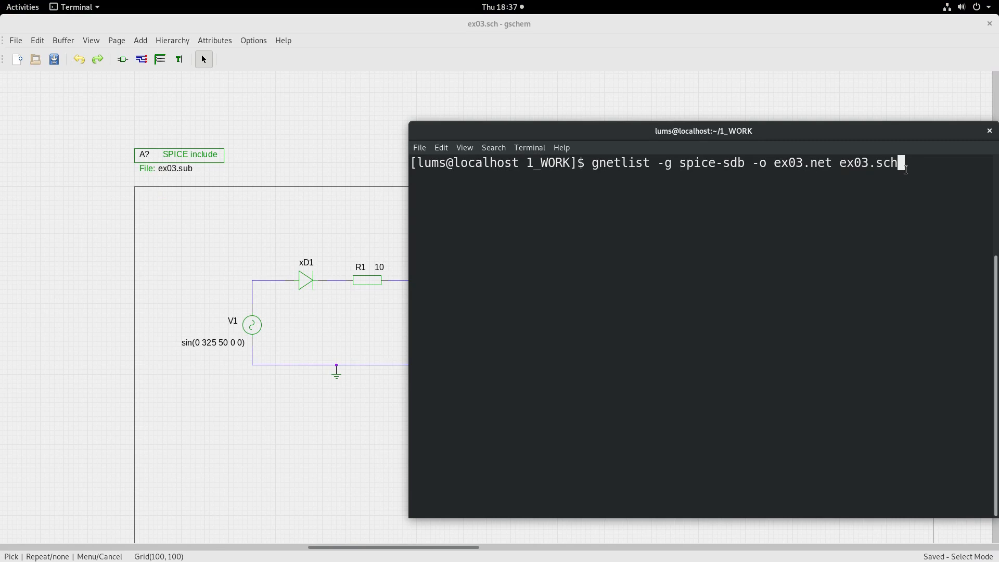
pyautogui.press('Return')
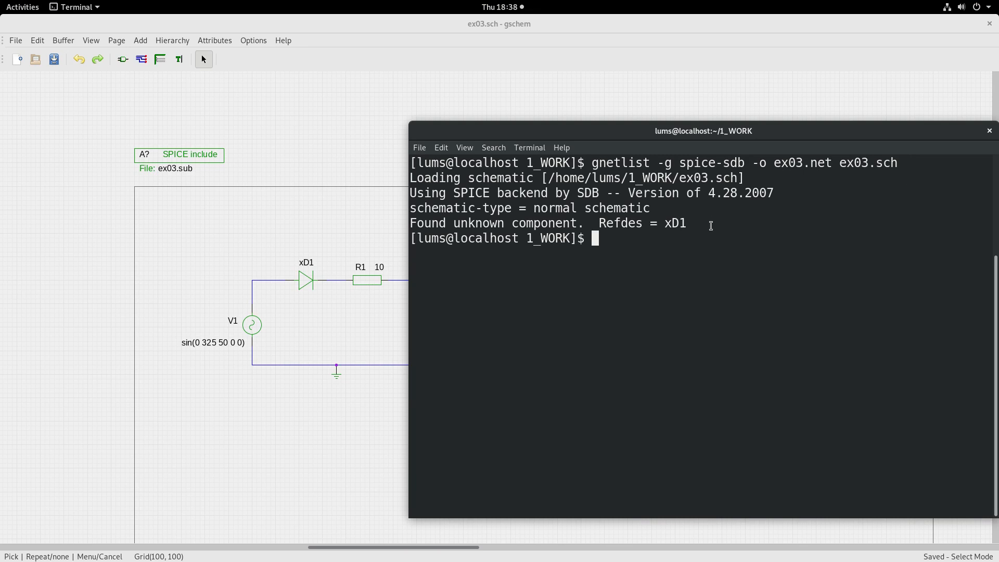
pyautogui.write('ls')
pyautogui.press('Return')
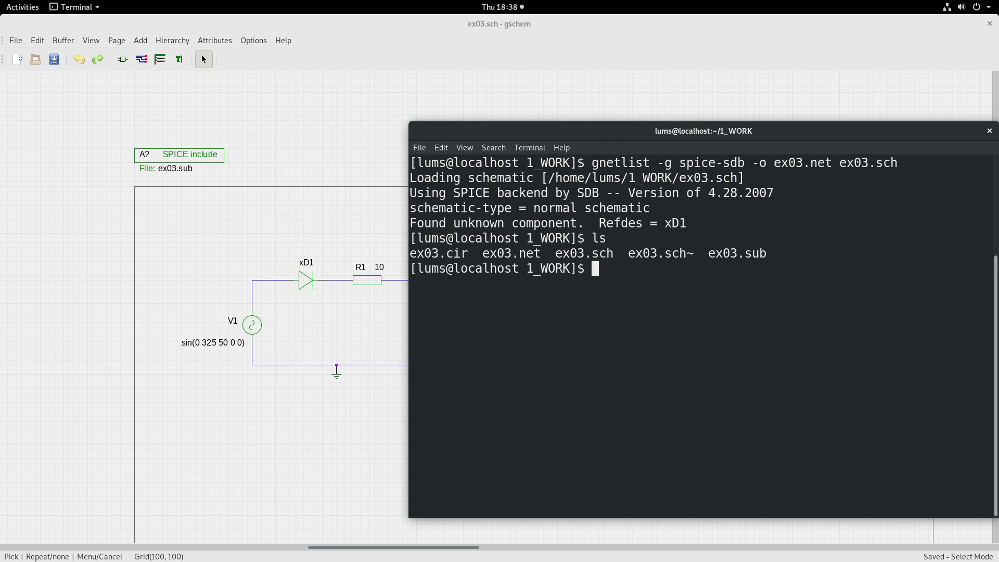
pyautogui.moveTo(547, 253); pyautogui.dragTo(482, 254)
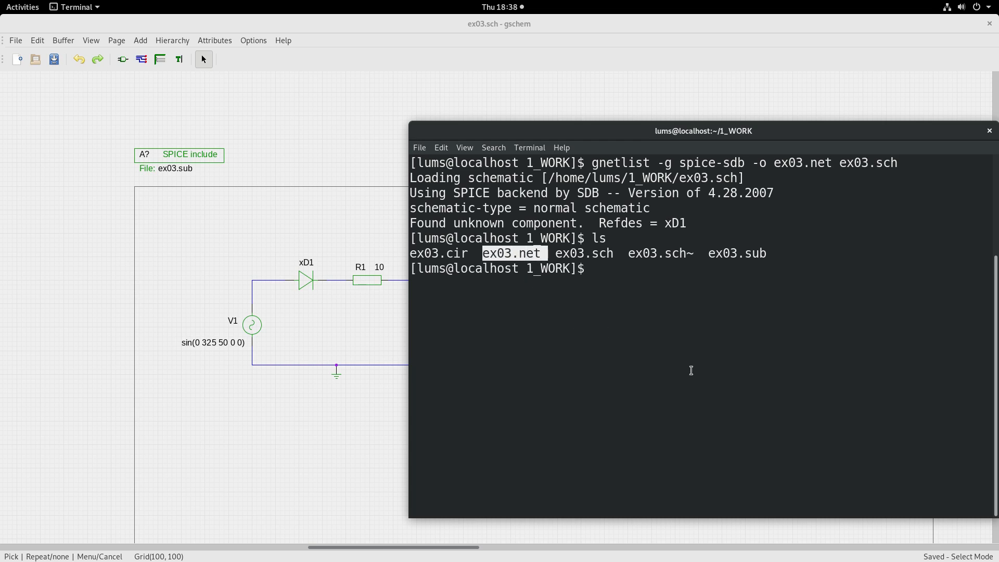
# - Switch to the file manager, browse from Home to the 1_WORK folder and open ex03.net in the text editor
pyautogui.moveTo(1, 1)
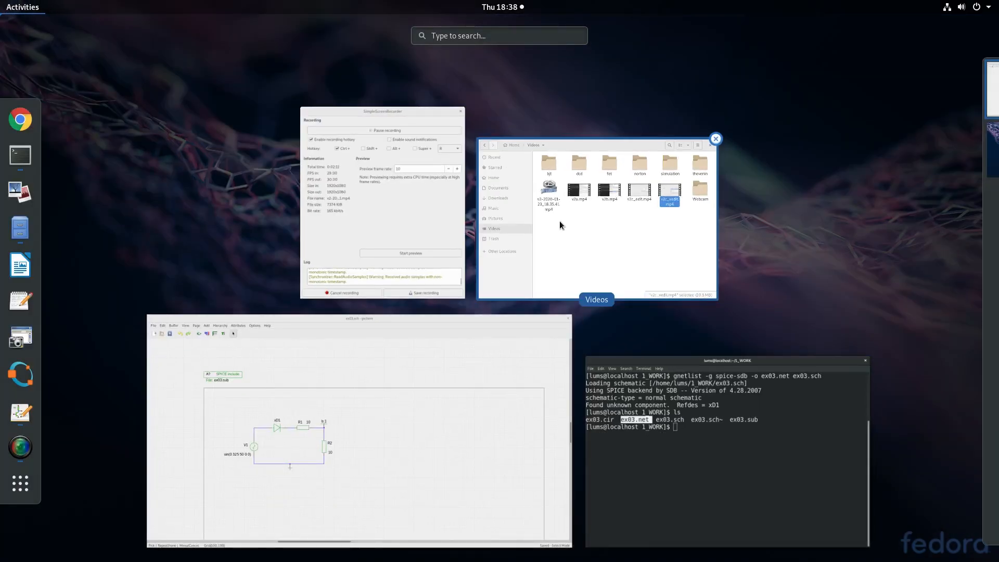
pyautogui.click(560, 220)
pyautogui.click(525, 141)
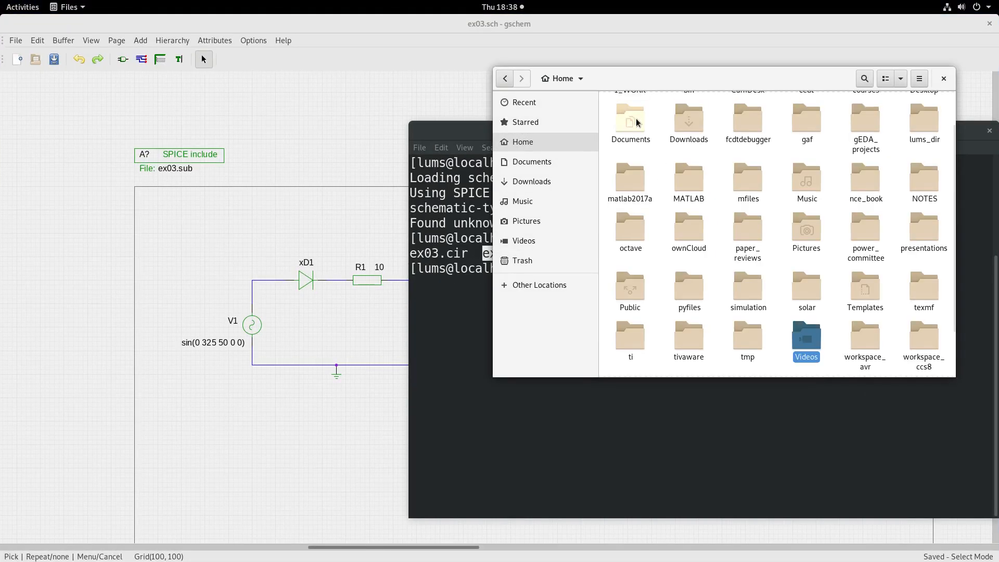
pyautogui.scroll(1, 662, 182)
pyautogui.scroll(-3, 662, 182)
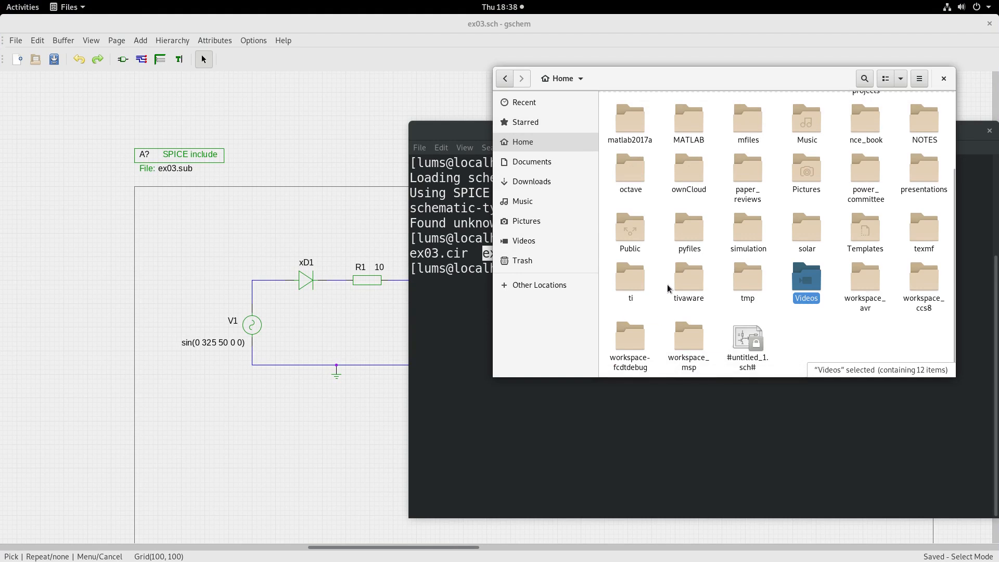
pyautogui.scroll(3, 667, 284)
pyautogui.doubleClick(626, 109)
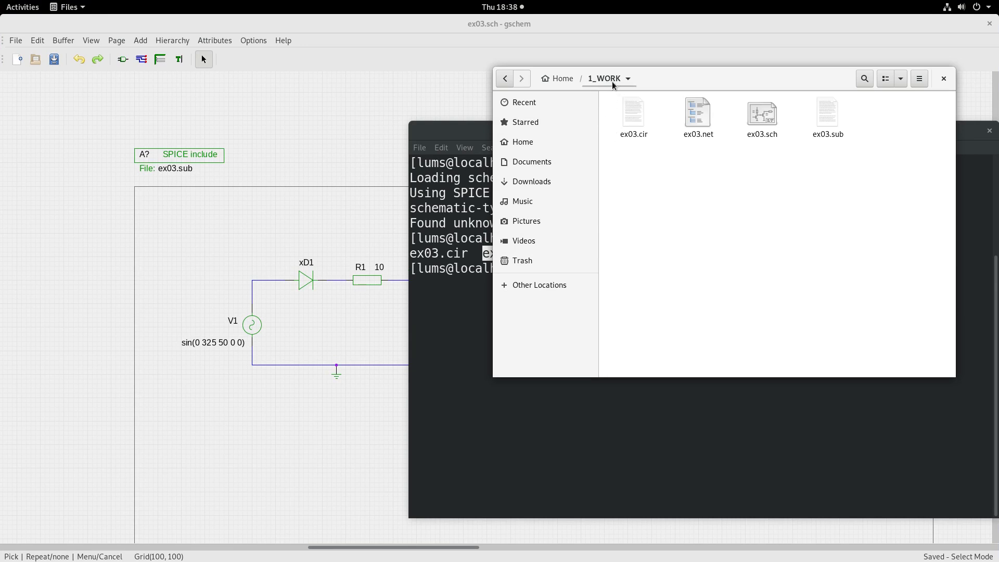
pyautogui.click(702, 117)
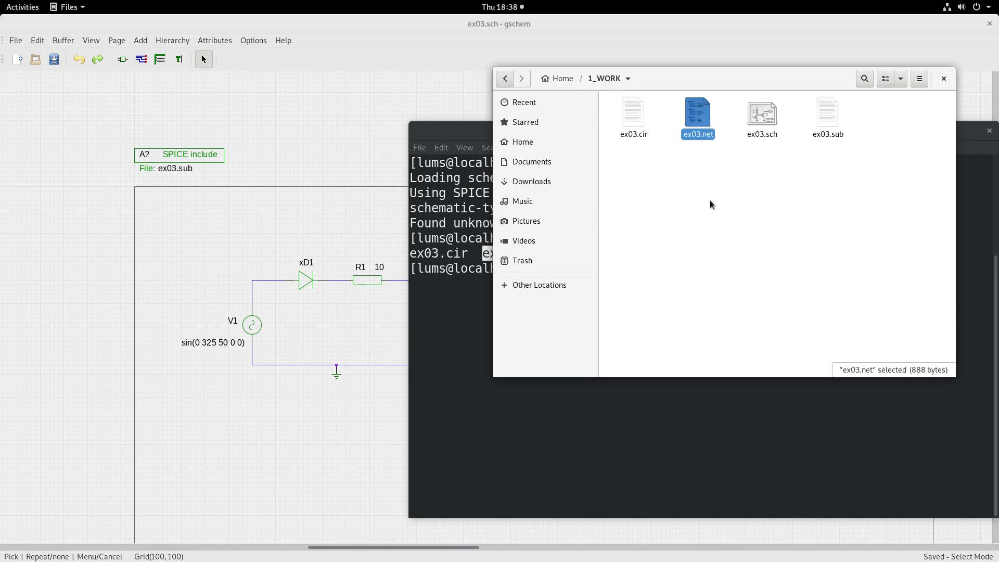
pyautogui.doubleClick(708, 113)
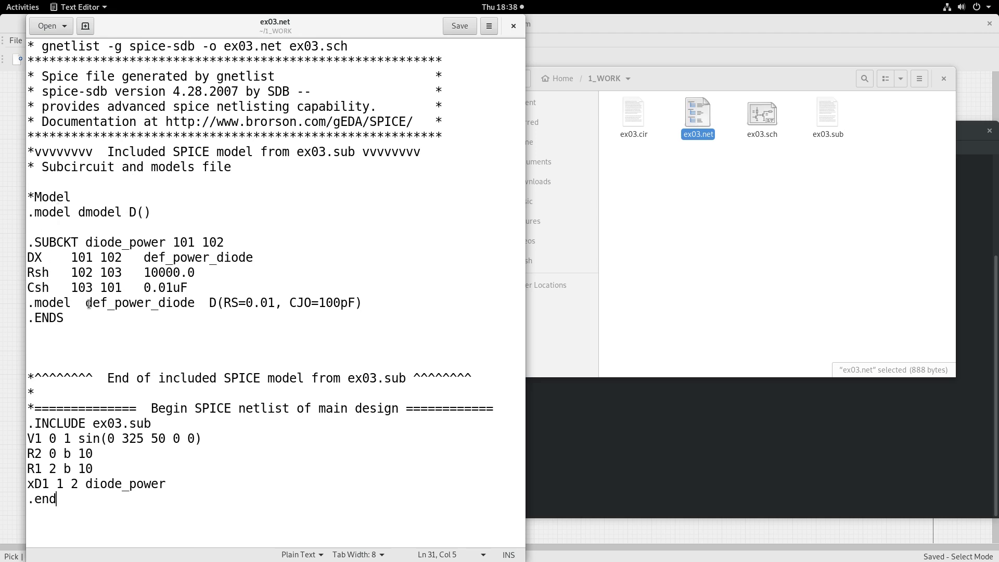
# - Examine the included subcircuit file name and the xD1 entry in the netlist, and close ex03.net
pyautogui.click(92, 423)
pyautogui.moveTo(100, 424); pyautogui.dragTo(152, 424)
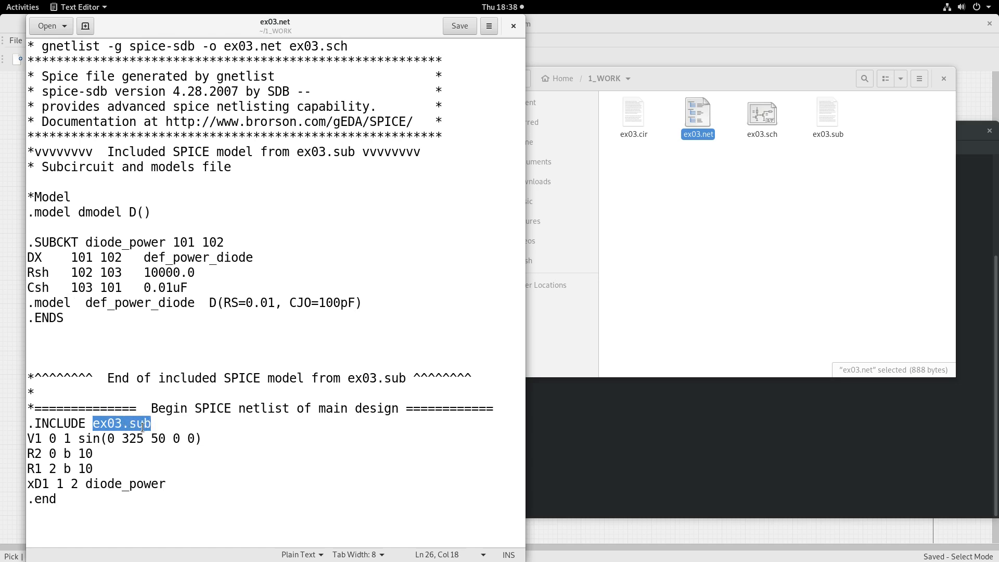
pyautogui.moveTo(166, 485); pyautogui.dragTo(27, 485)
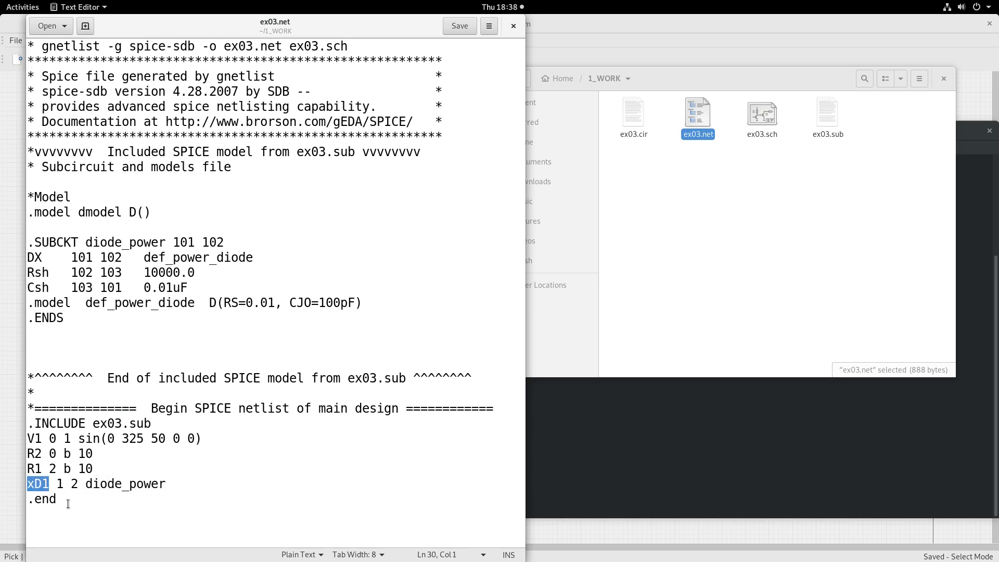
pyautogui.click(514, 26)
pyautogui.click(712, 273)
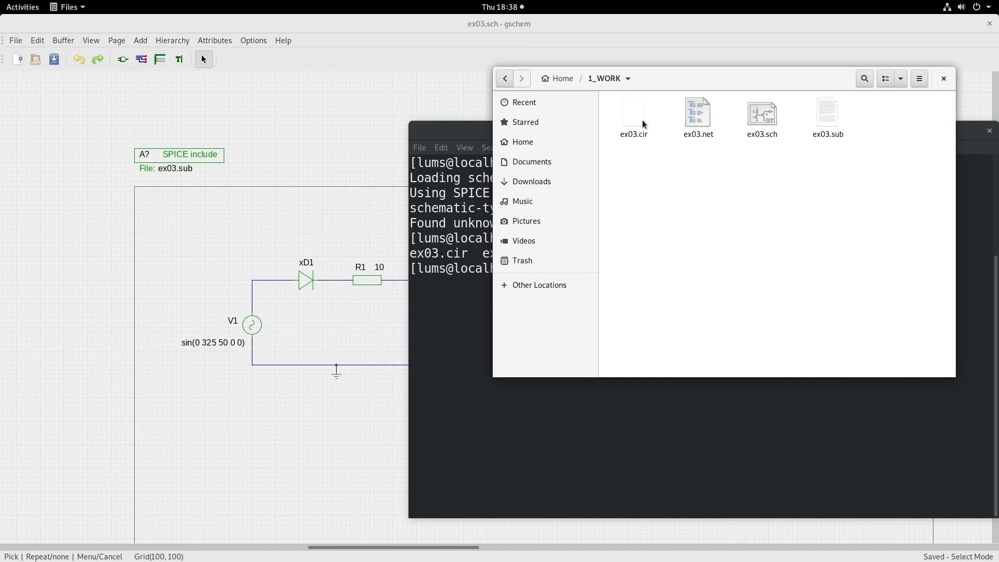
# - Open ex03.cir and review its transient analysis line and its include line against the ex03.net file in the folder
pyautogui.doubleClick(626, 115)
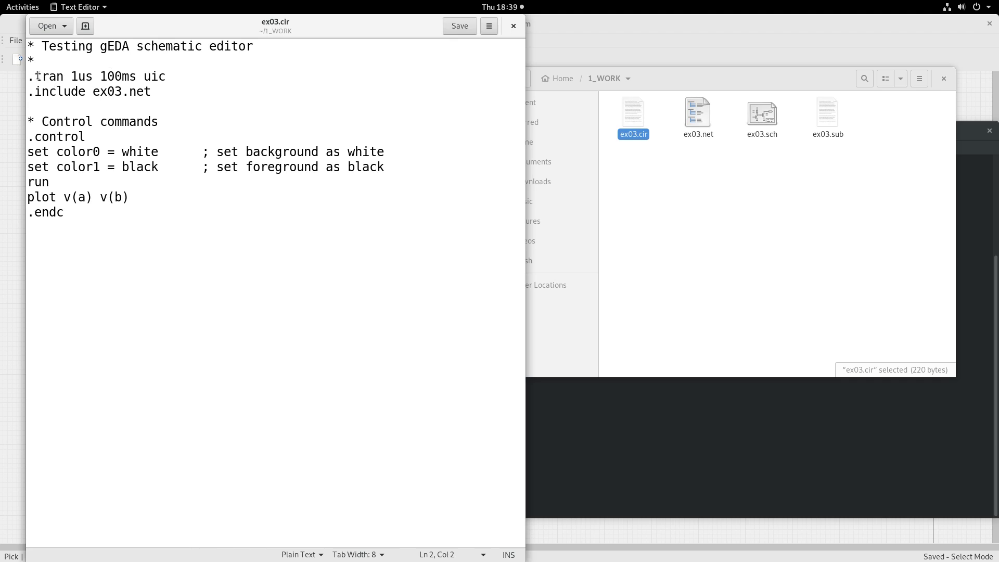
pyautogui.moveTo(34, 76); pyautogui.dragTo(133, 83)
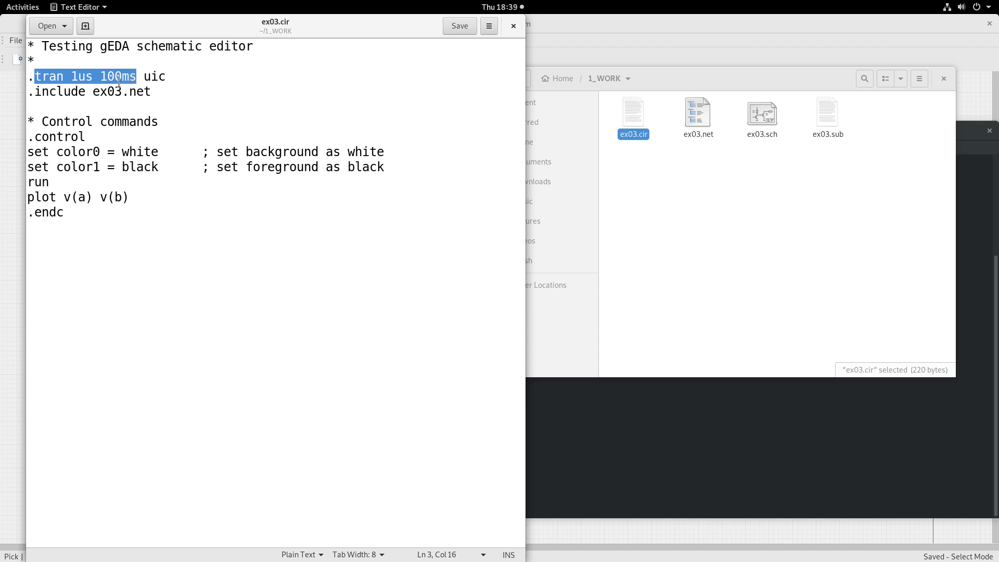
pyautogui.click(70, 105)
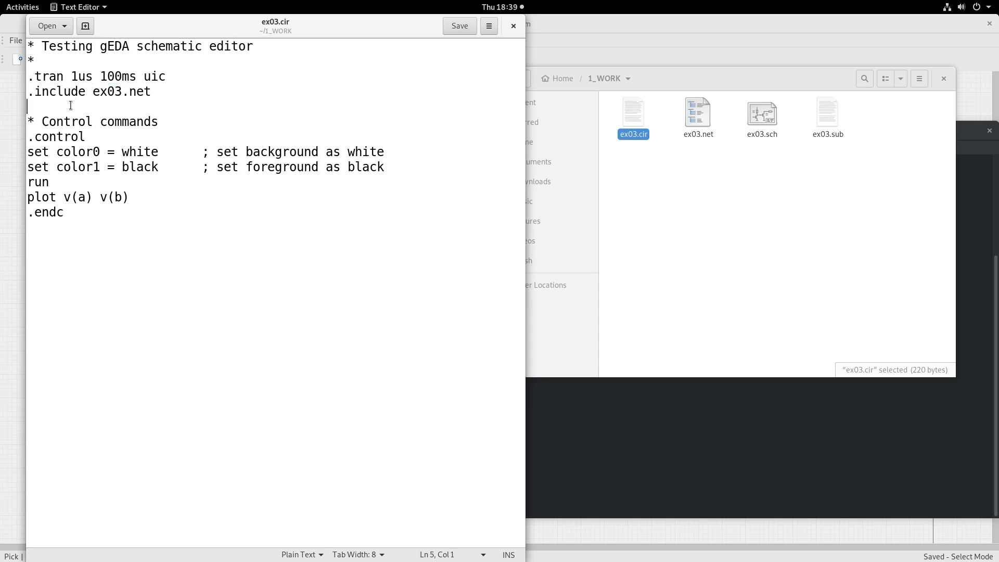
pyautogui.moveTo(35, 92); pyautogui.dragTo(64, 91)
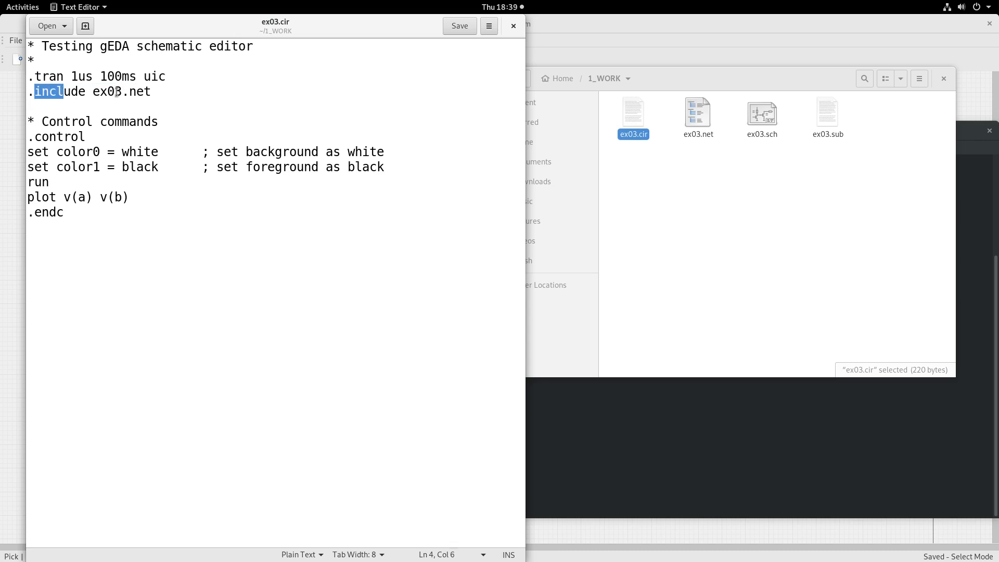
pyautogui.moveTo(151, 91); pyautogui.dragTo(89, 93)
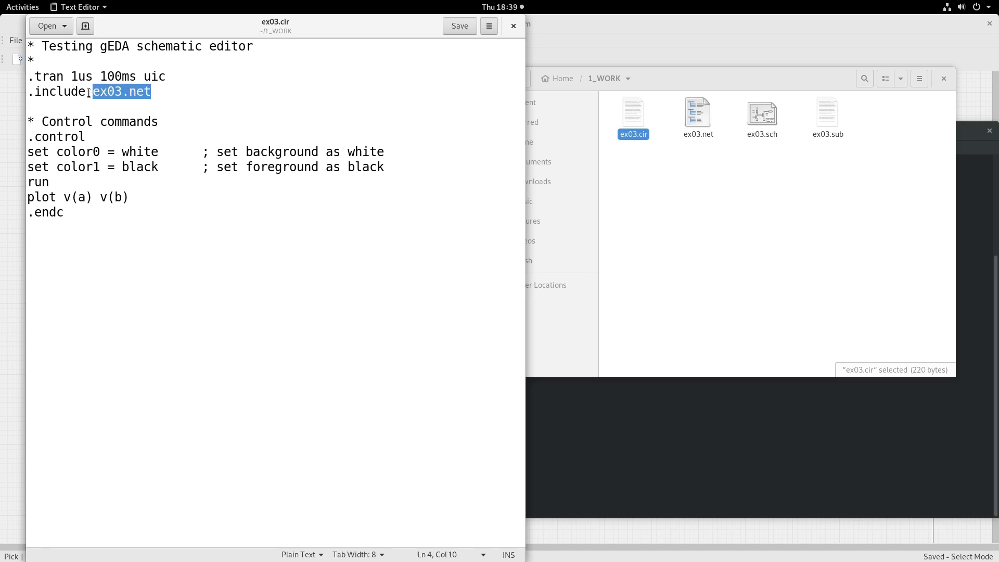
pyautogui.click(694, 119)
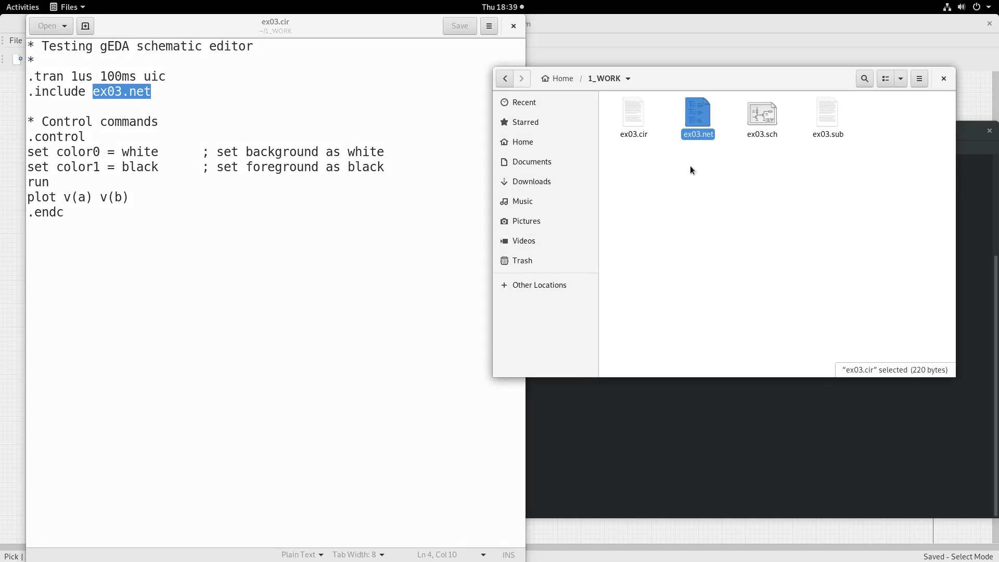
pyautogui.click(243, 142)
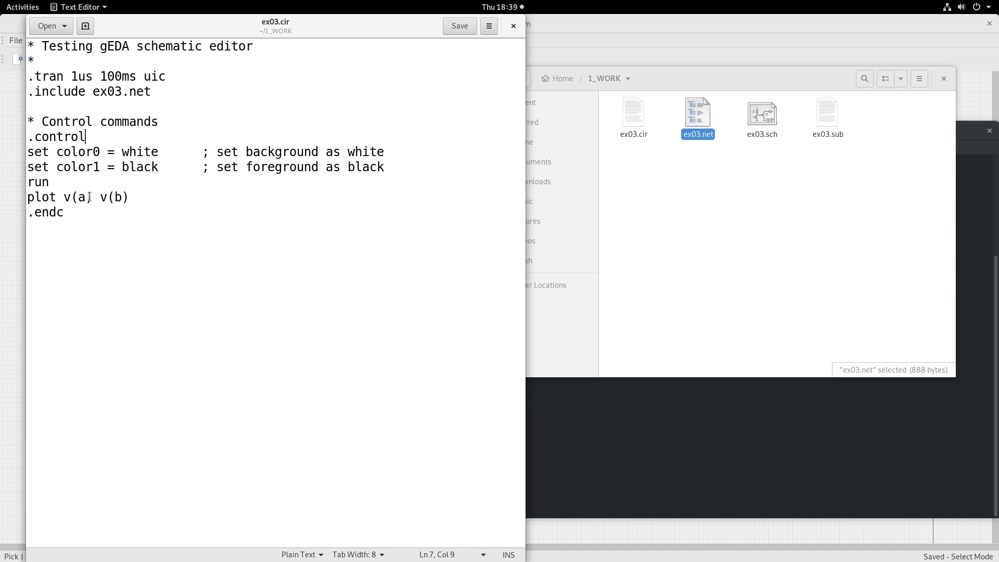
# - Remove v(a) from the plot command so only v(b) is plotted, save ex03.cir and close it
pyautogui.moveTo(99, 197); pyautogui.dragTo(63, 194)
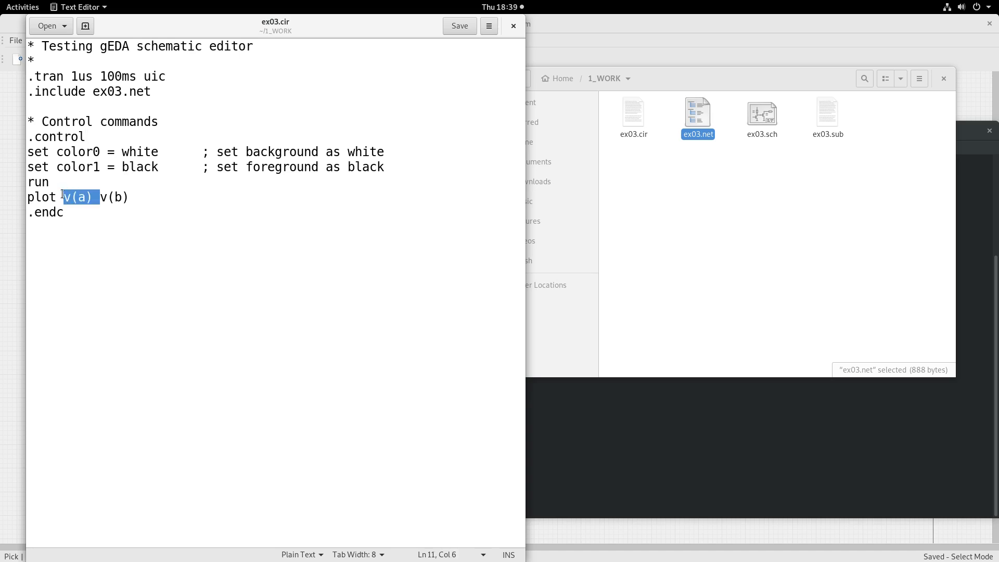
pyautogui.press('Delete')
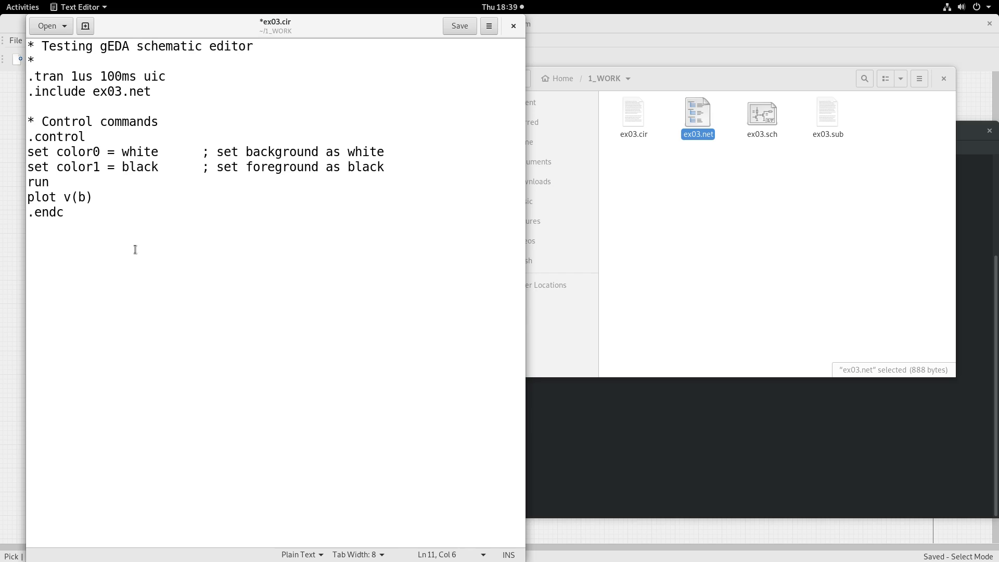
pyautogui.click(461, 26)
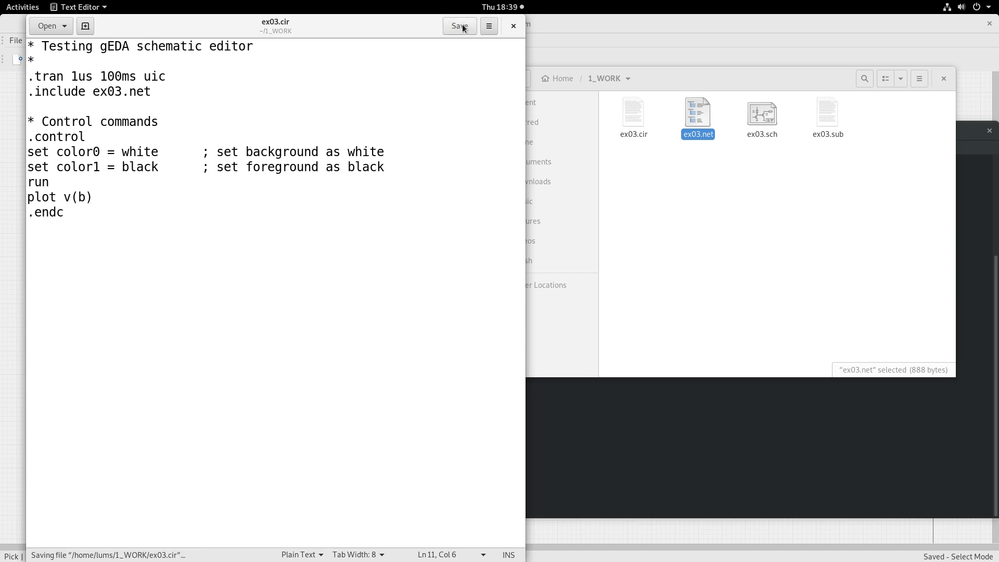
pyautogui.click(513, 25)
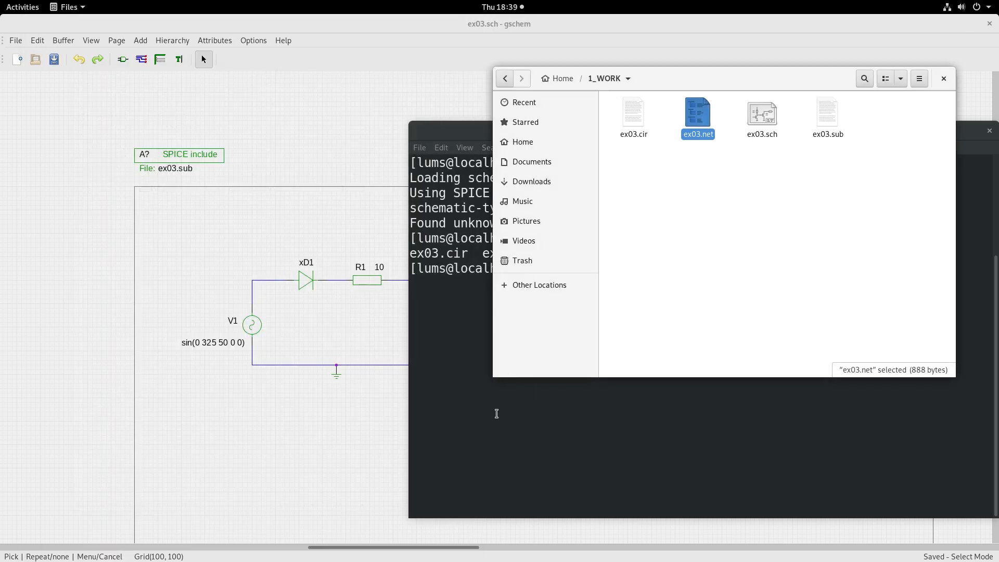
# - Run ngspice ex03.cir in the terminal and shift its window aside to compare the v(b) plot with node b of the circuit
pyautogui.click(496, 413)
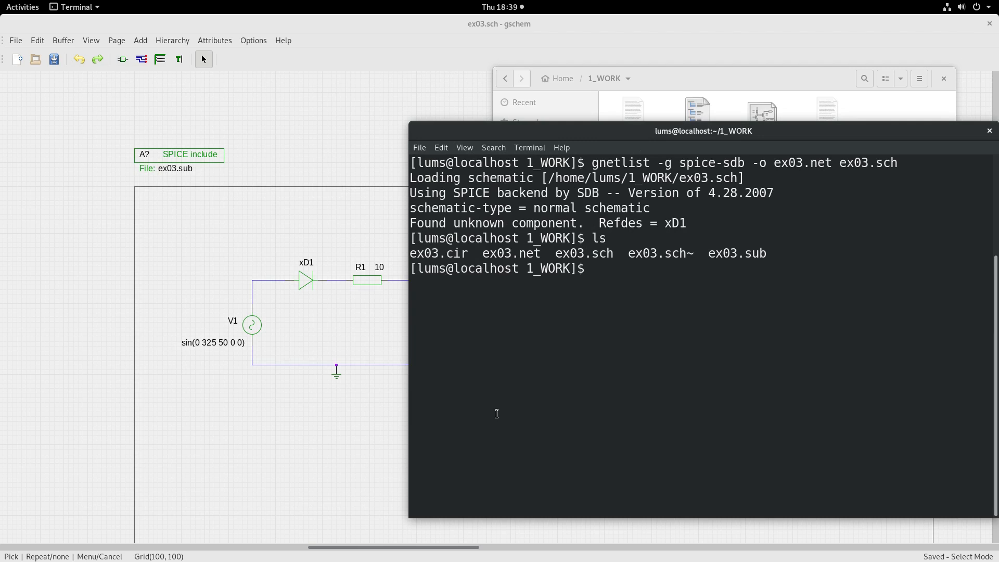
pyautogui.write('ngspice ex0')
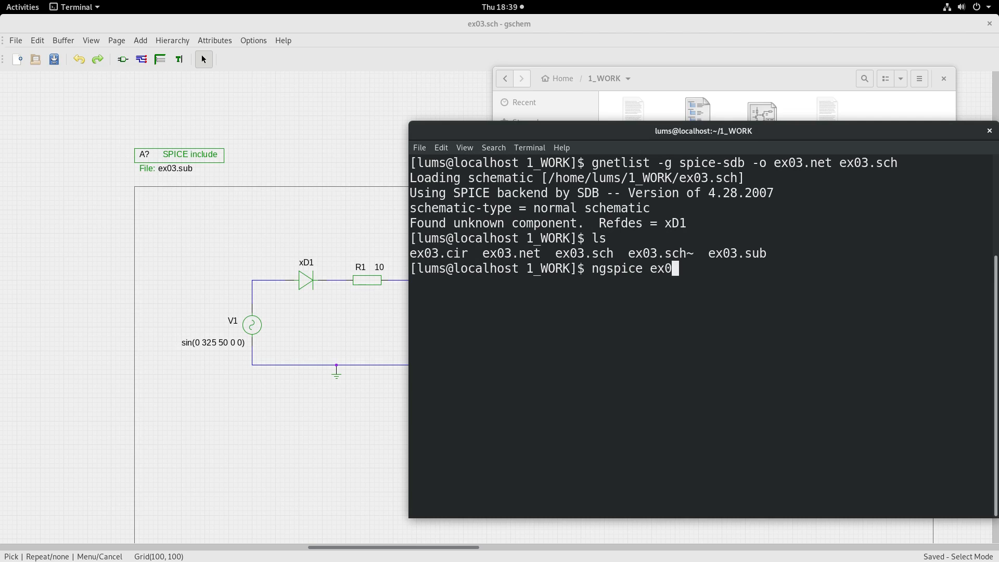
pyautogui.write('3.cir')
pyautogui.press('Return')
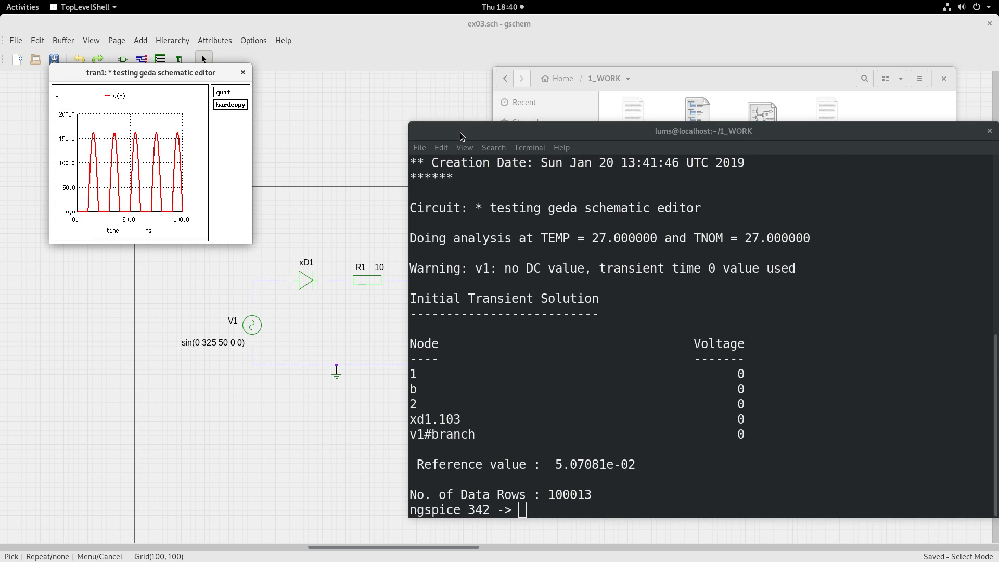
pyautogui.moveTo(461, 136); pyautogui.dragTo(541, 130)
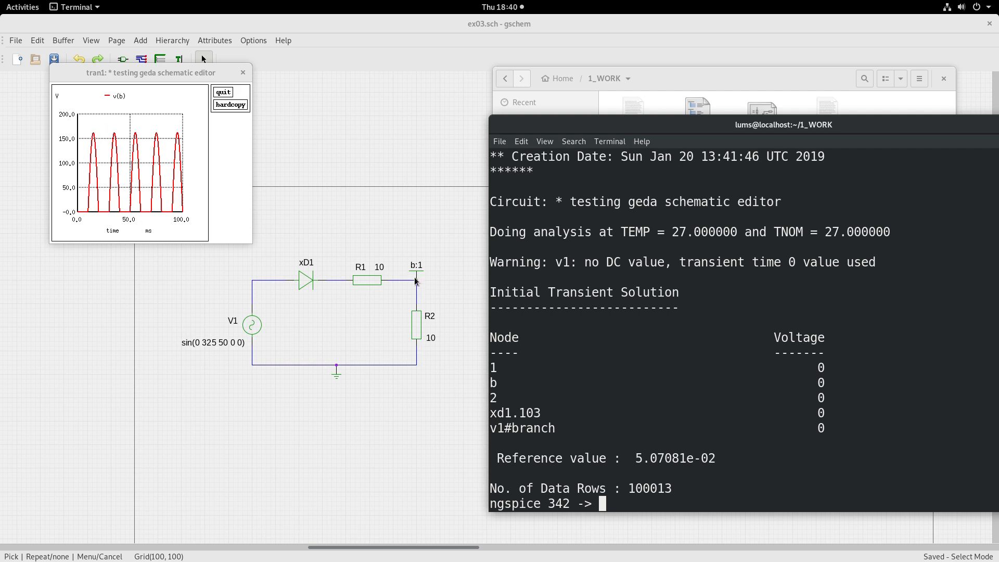
pyautogui.moveTo(522, 126); pyautogui.dragTo(381, 125)
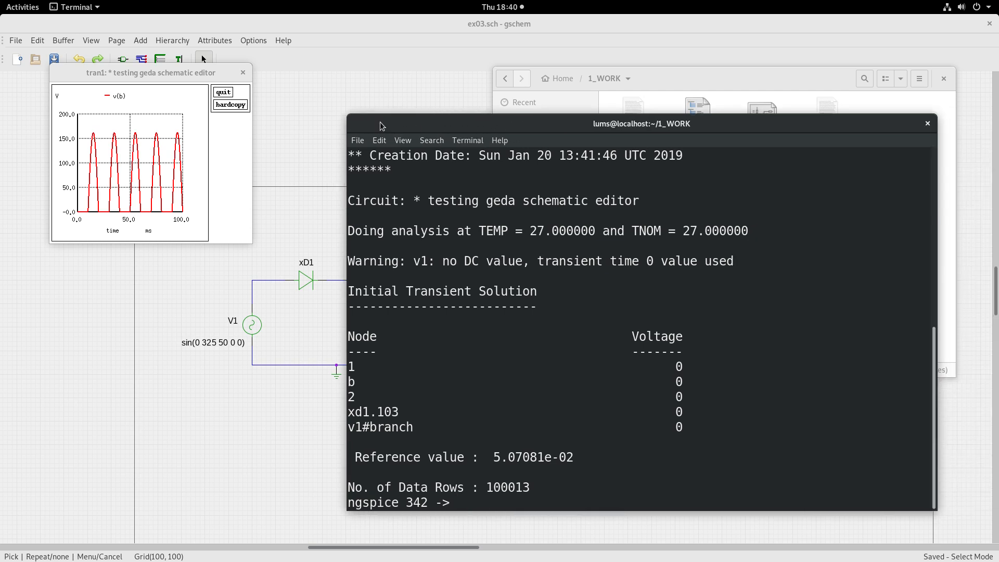
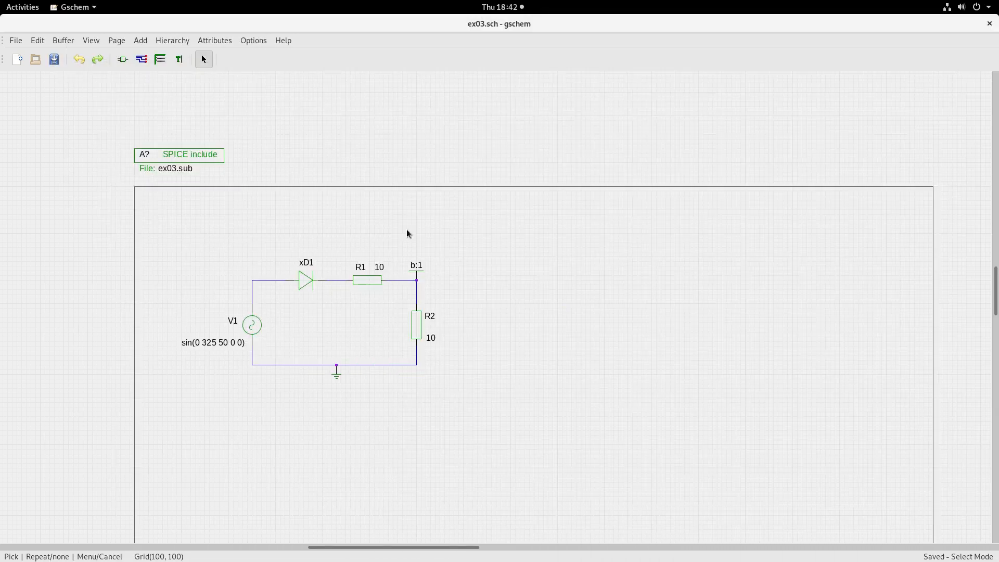
# - Select diode xD1, view the available component libraries and close the component list without placing anything
pyautogui.click(311, 285)
pyautogui.click(122, 59)
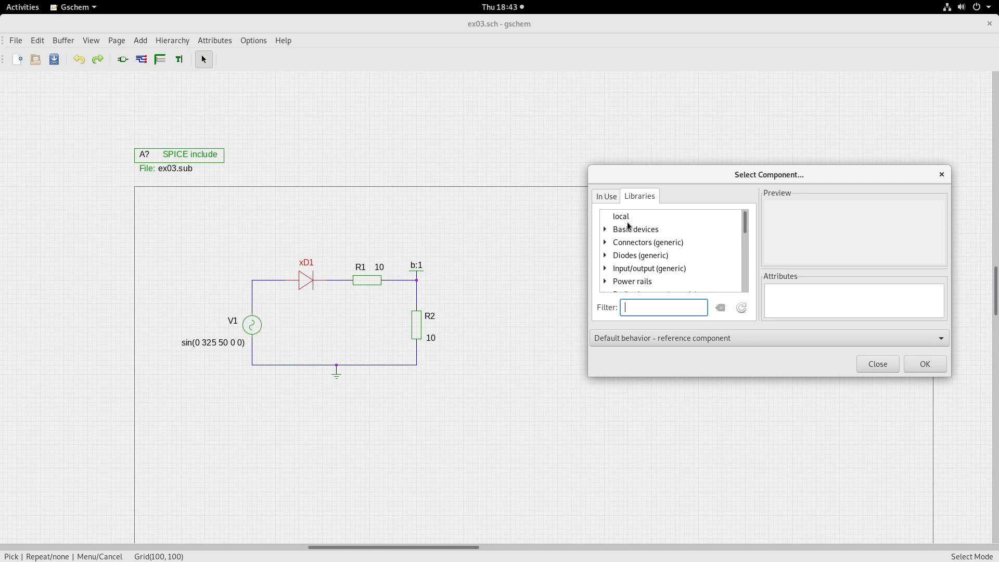
pyautogui.click(865, 363)
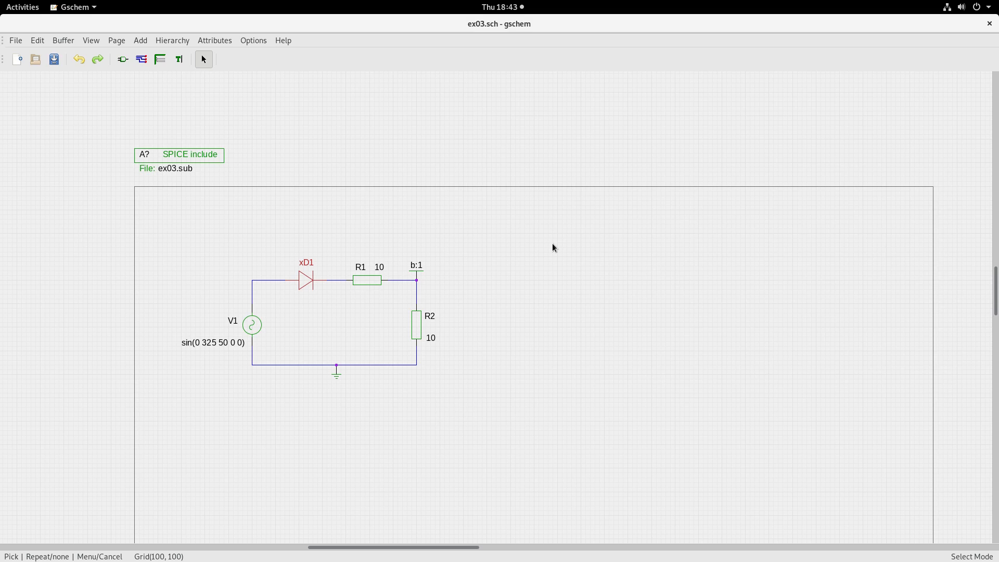
# - Close the ex03.sch schematic window and open Google Chrome on the LUMS electronics website
pyautogui.click(988, 23)
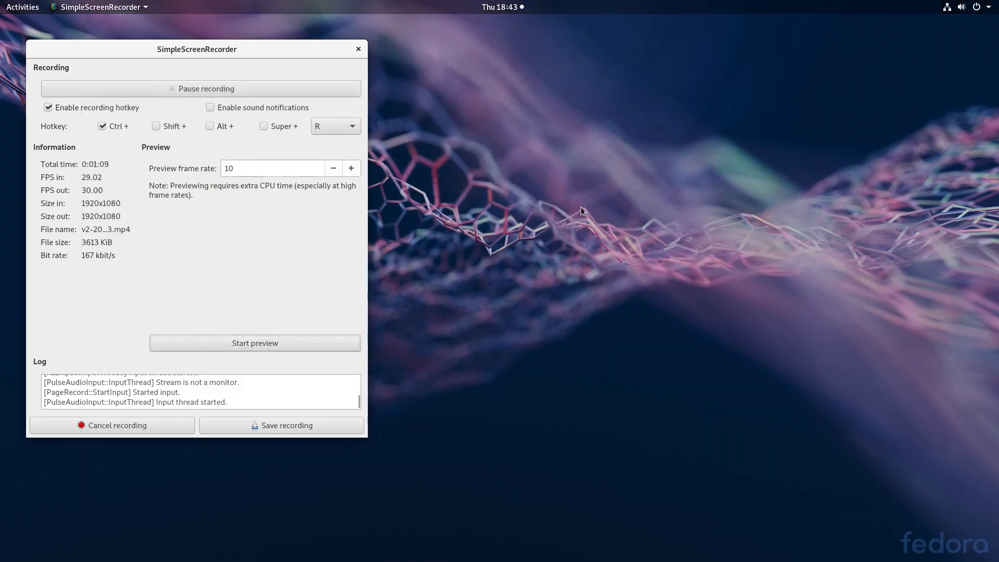
pyautogui.moveTo(2, 5)
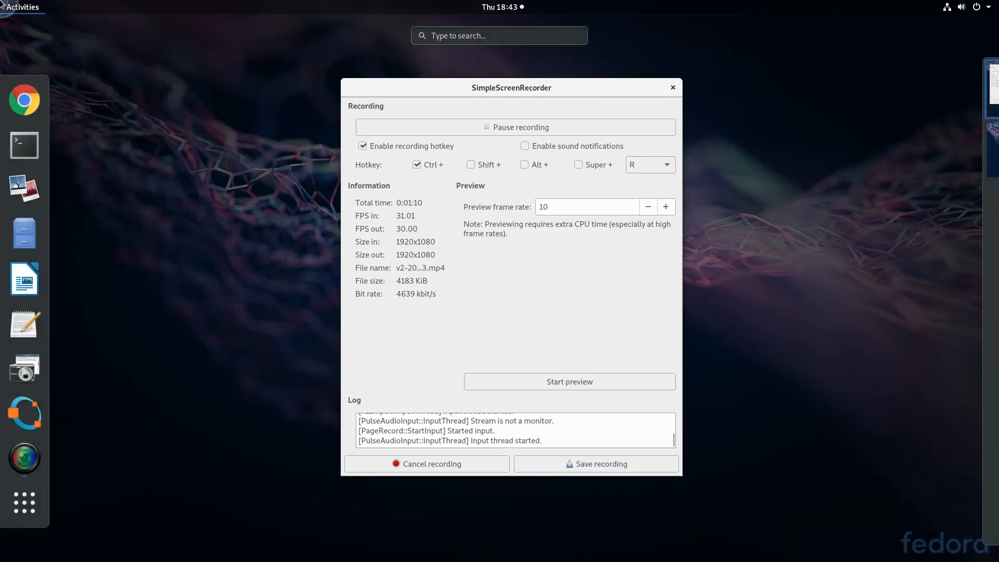
pyautogui.click(24, 99)
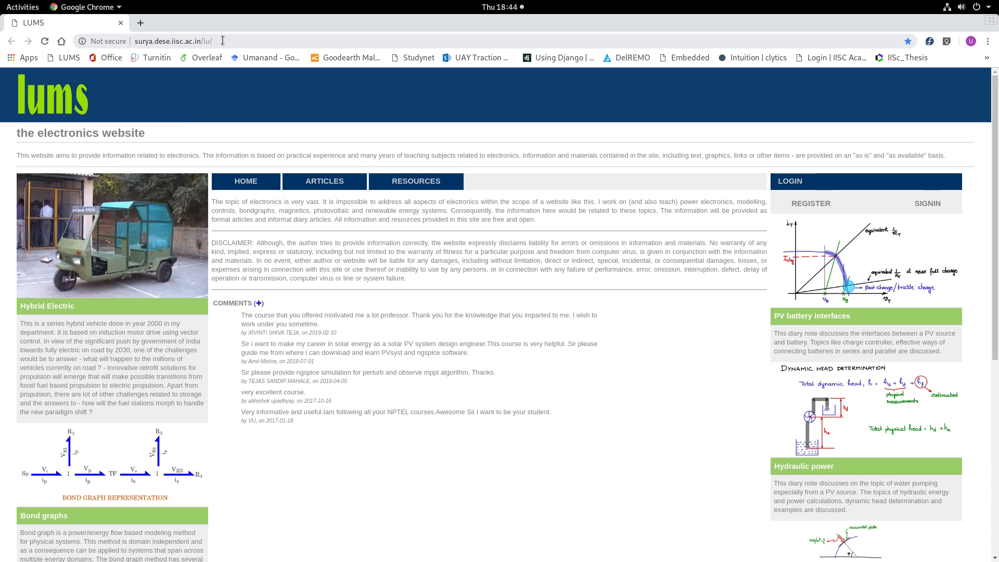
# - Download symbols.zip from the mySymbols Collection page in the resources of the LUMS website
pyautogui.moveTo(223, 40); pyautogui.dragTo(131, 35)
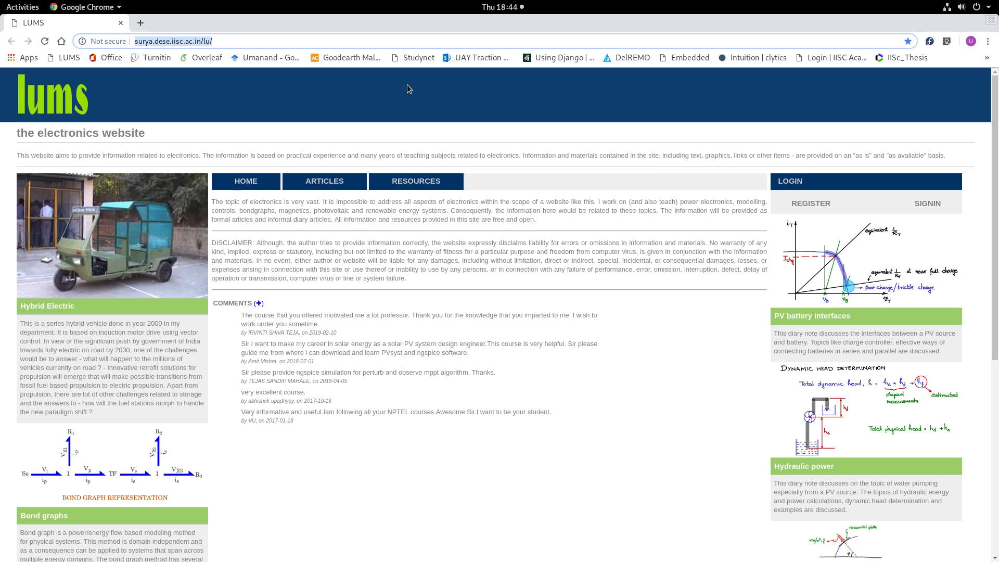
pyautogui.click(418, 182)
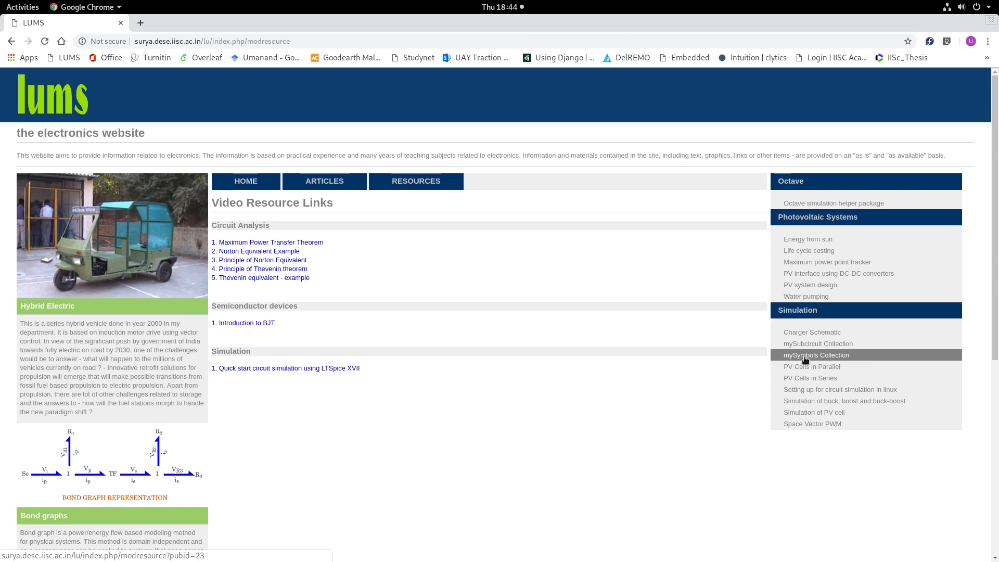
pyautogui.click(838, 358)
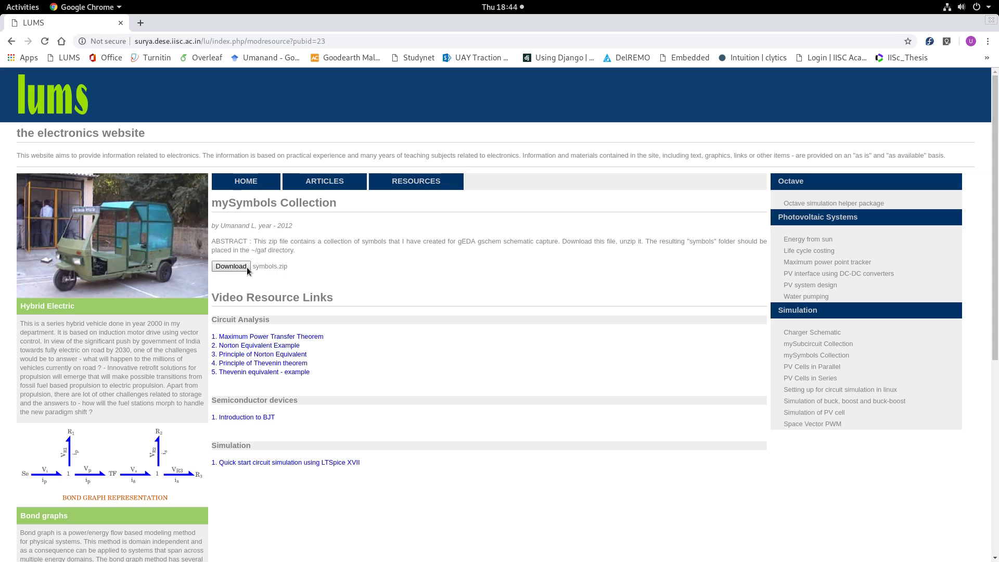
pyautogui.click(243, 269)
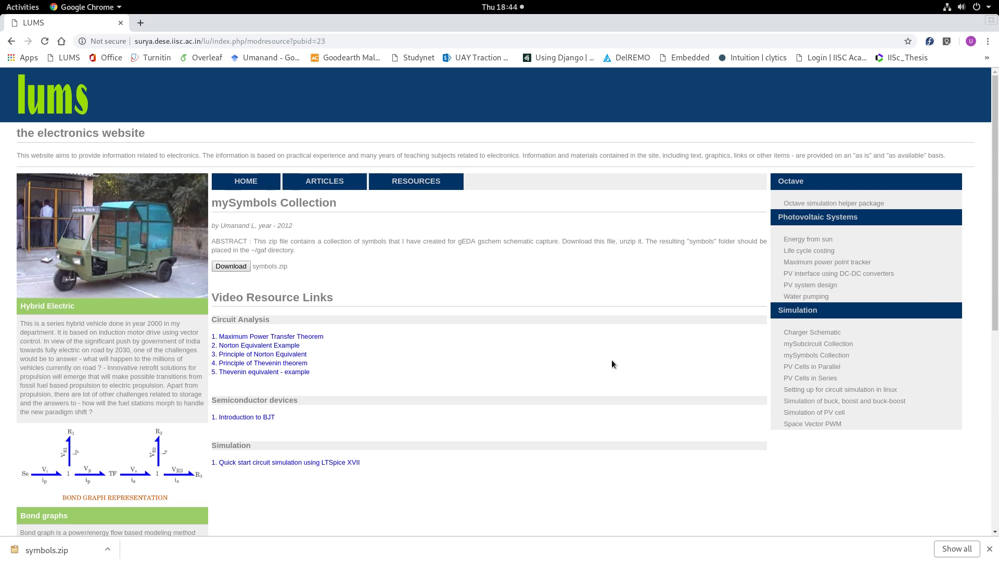
# - Switch to the Files app and extract symbols.zip inside the Downloads folder
pyautogui.moveTo(2, 4)
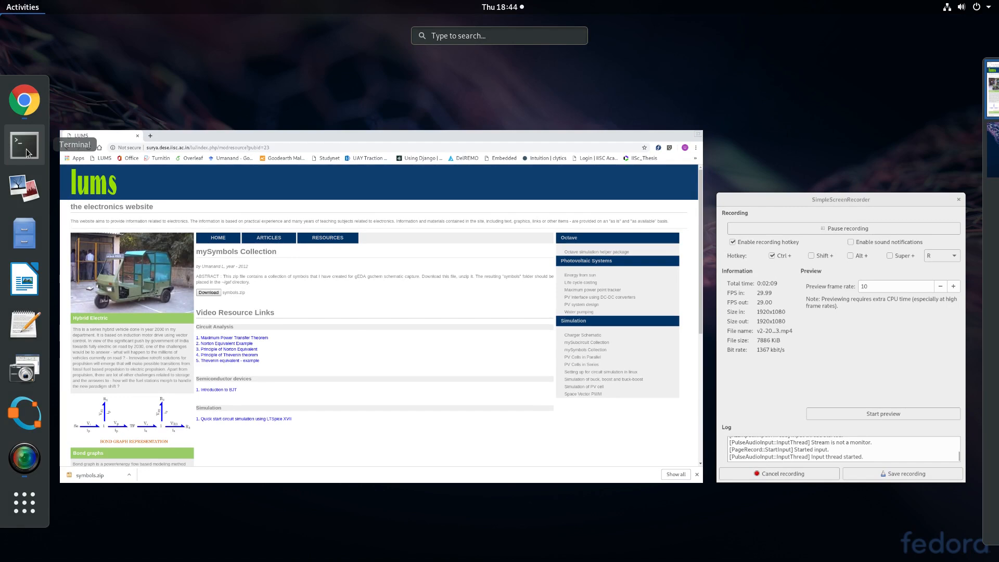
pyautogui.click(24, 236)
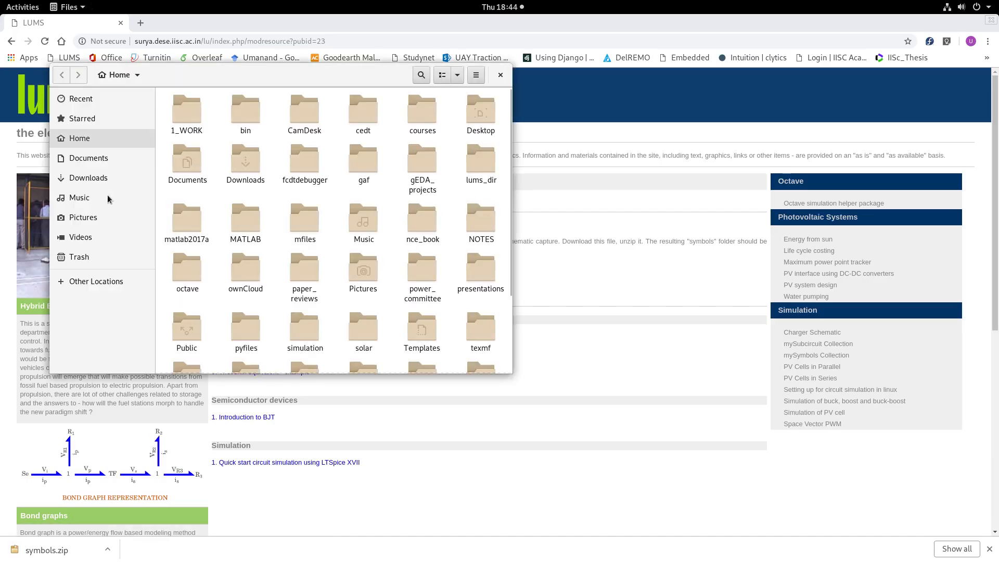
pyautogui.click(93, 178)
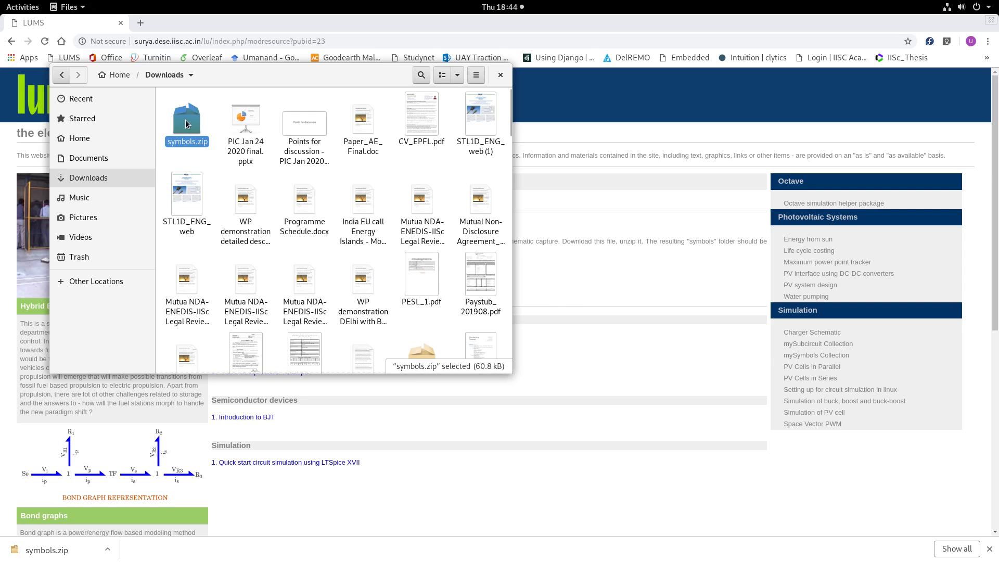
pyautogui.rightClick(186, 122)
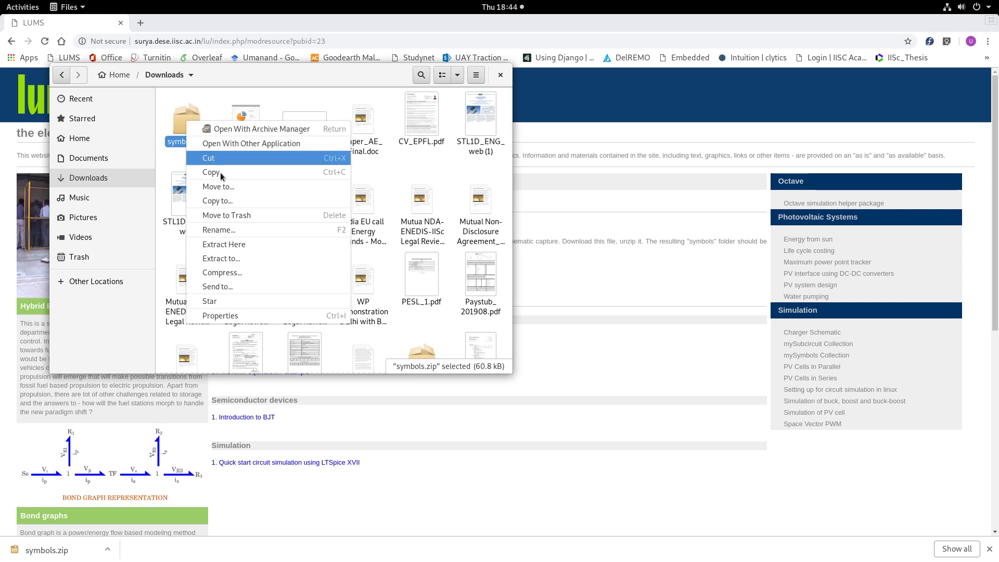
pyautogui.click(217, 245)
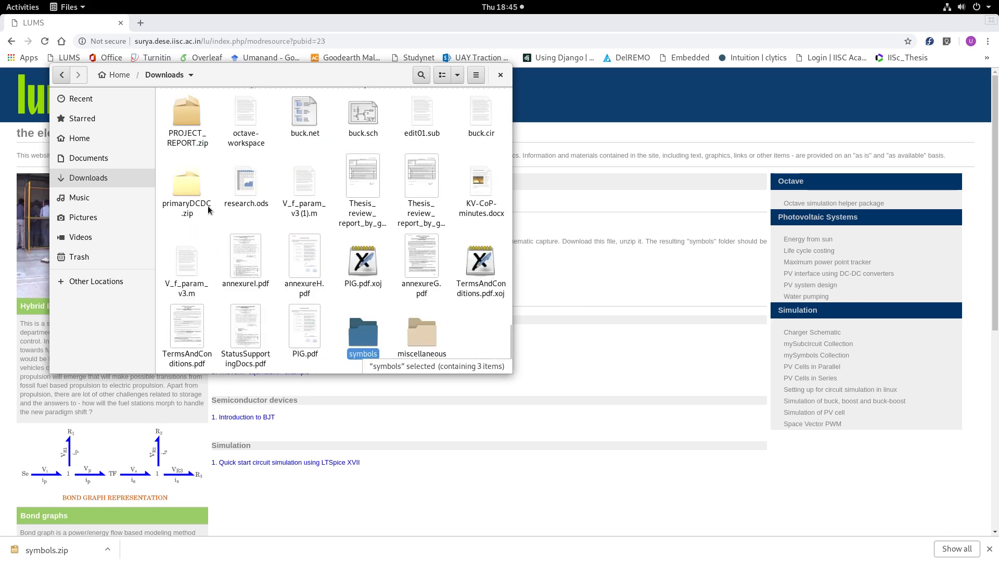
# - Look through the ablock, abond and acomps subfolders of the extracted symbols folder
pyautogui.doubleClick(370, 328)
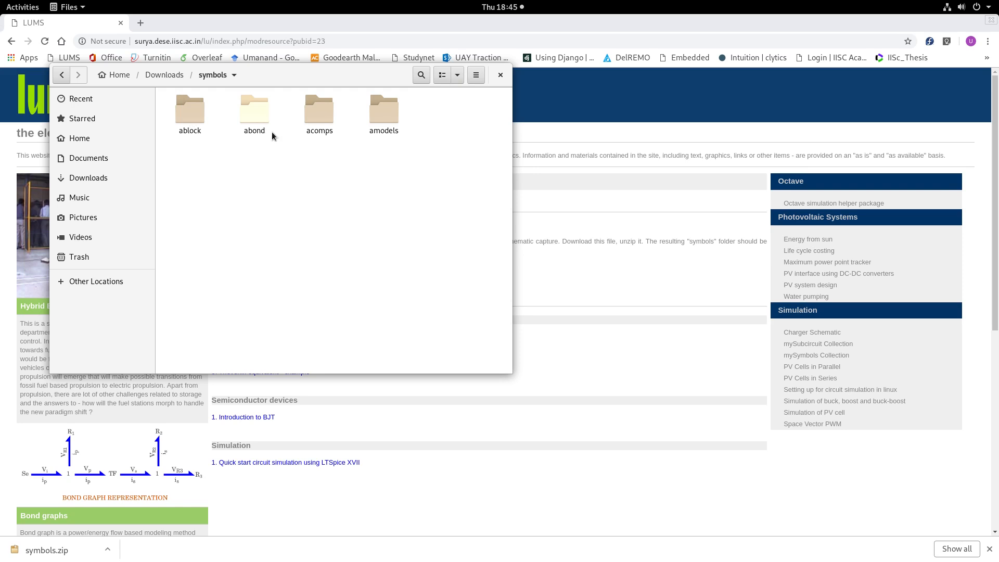
pyautogui.doubleClick(192, 113)
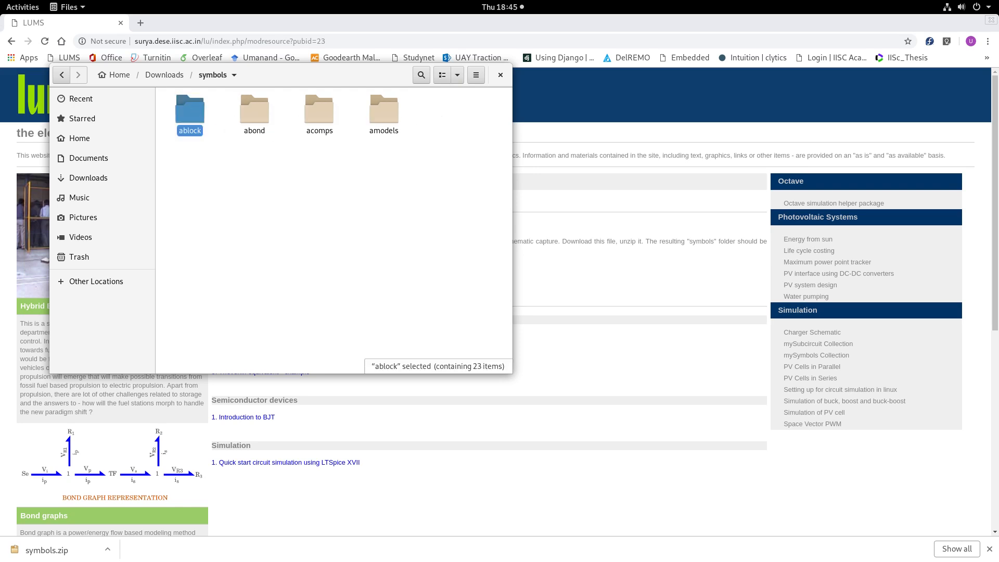
pyautogui.click(221, 77)
pyautogui.doubleClick(251, 112)
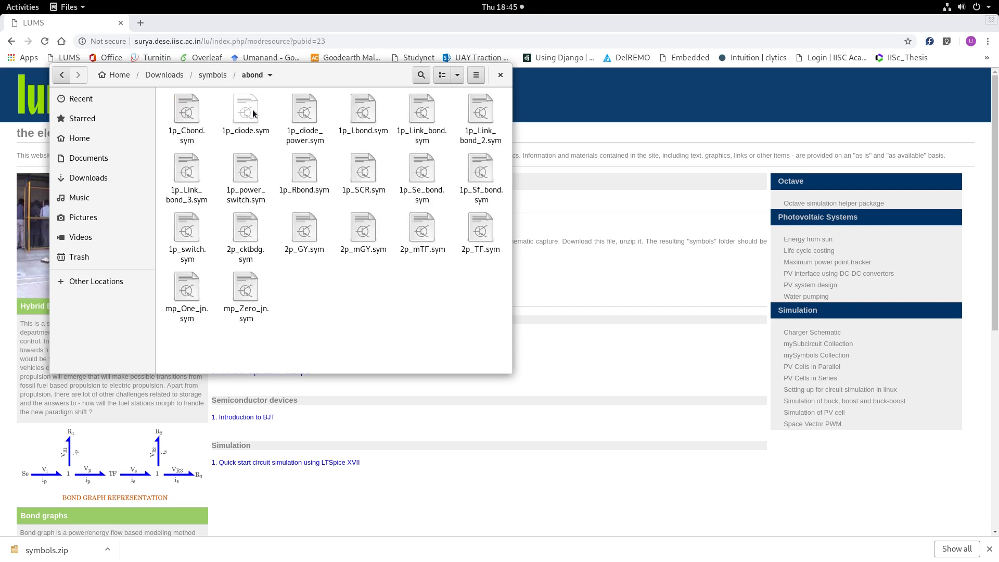
pyautogui.click(213, 76)
pyautogui.doubleClick(326, 110)
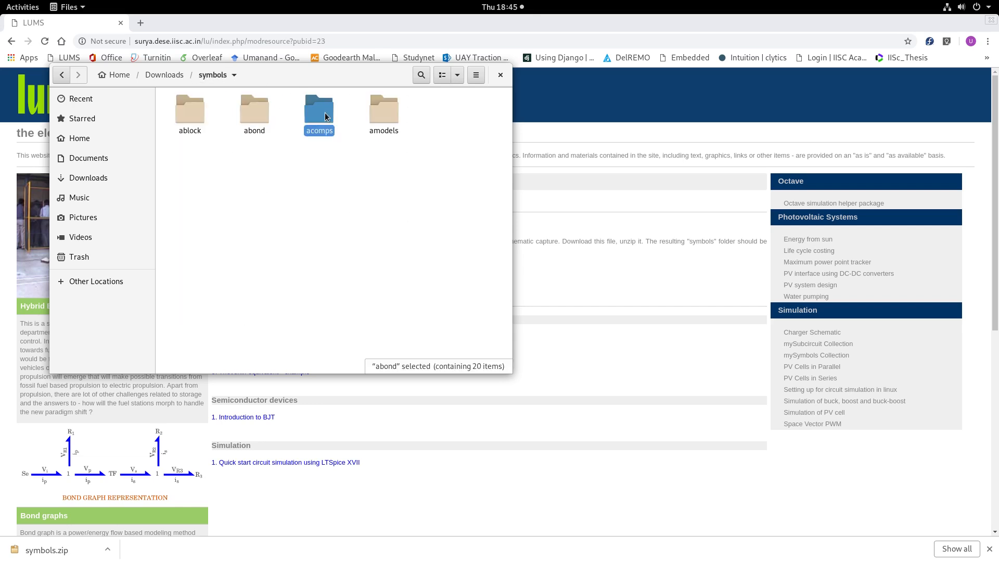
pyautogui.click(207, 81)
pyautogui.click(275, 306)
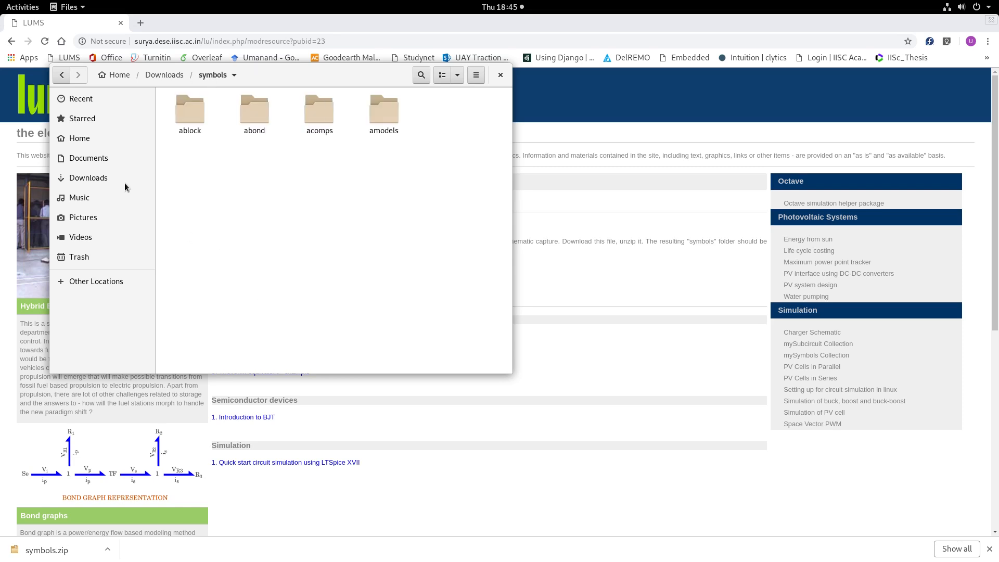
# - Examine the gaf folder in Home and the library folders inside its symbols subfolder
pyautogui.click(85, 140)
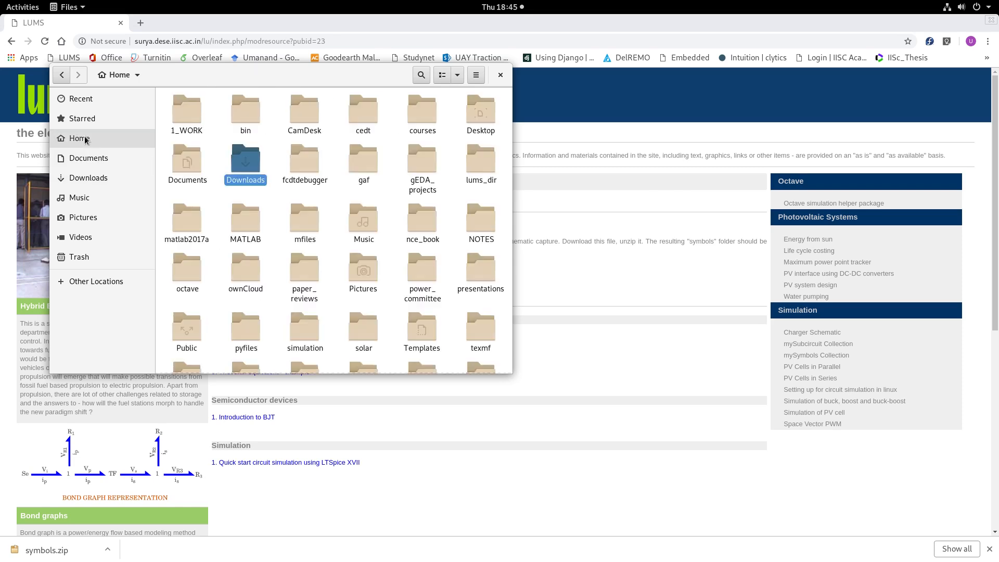
pyautogui.doubleClick(363, 161)
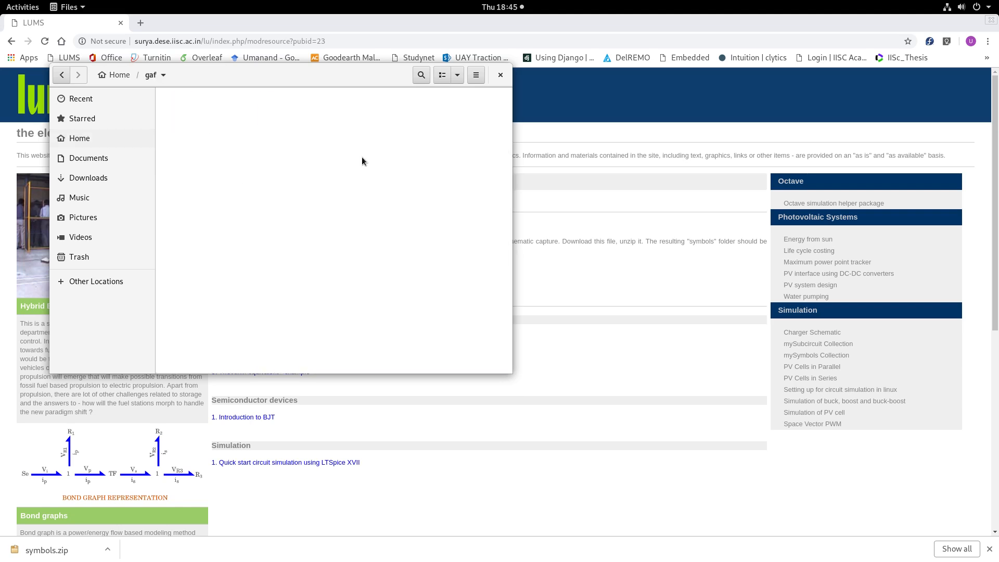
pyautogui.doubleClick(276, 118)
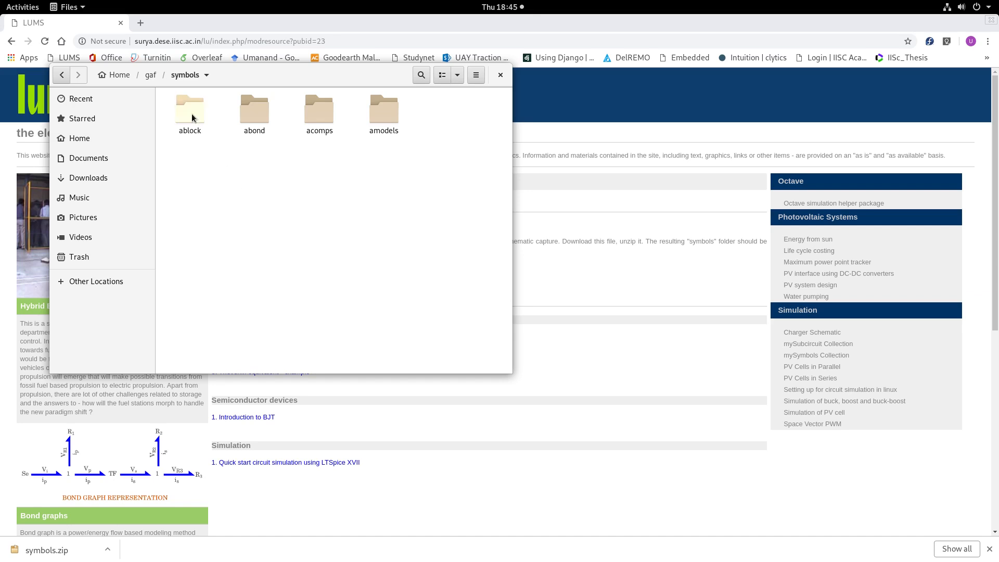
pyautogui.click(181, 76)
pyautogui.click(150, 76)
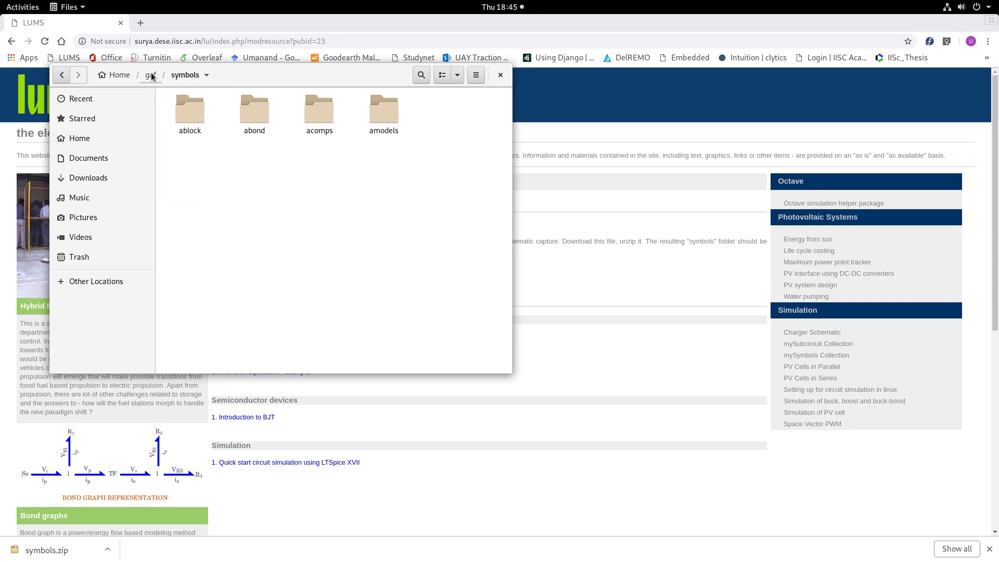
pyautogui.click(151, 76)
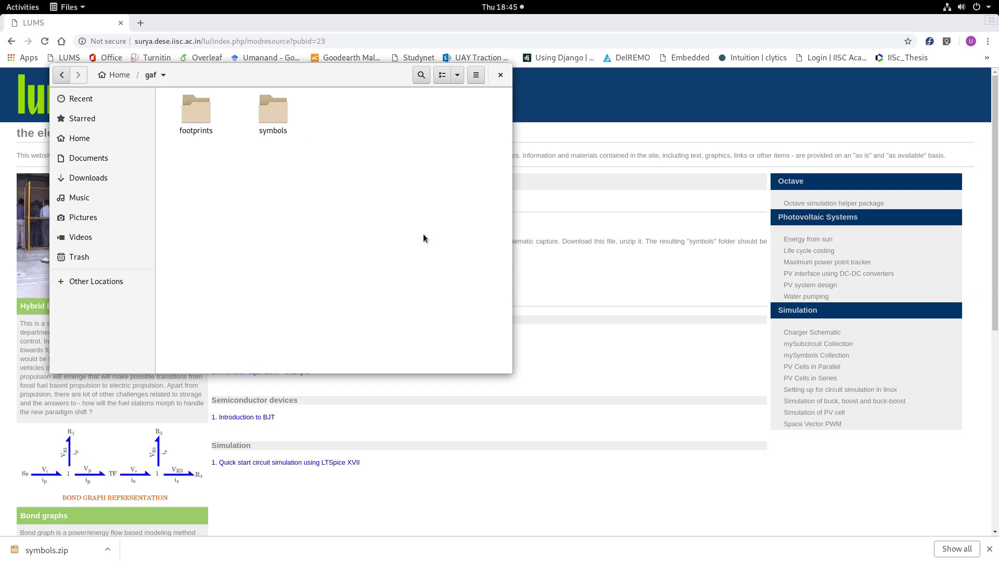
pyautogui.doubleClick(278, 117)
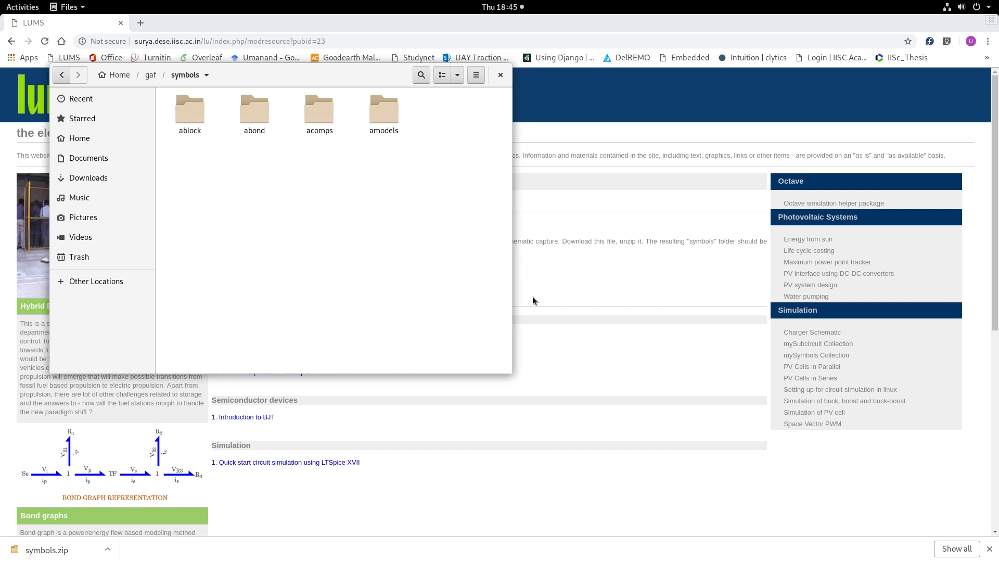
# - Launch gschem, dismiss the status log and maximize the new untitled_1.sch schematic window
pyautogui.moveTo(0, 0)
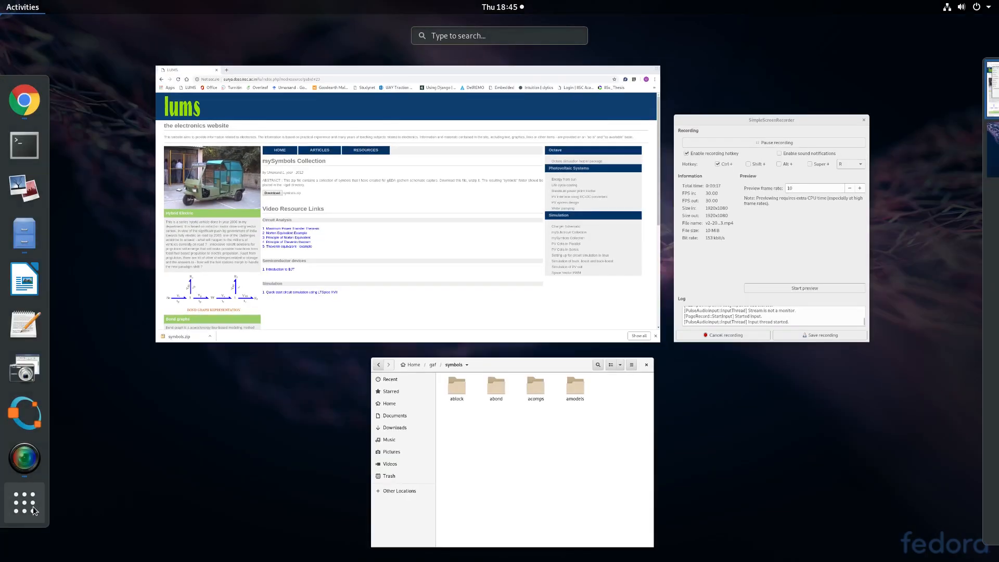
pyautogui.click(32, 506)
pyautogui.click(660, 447)
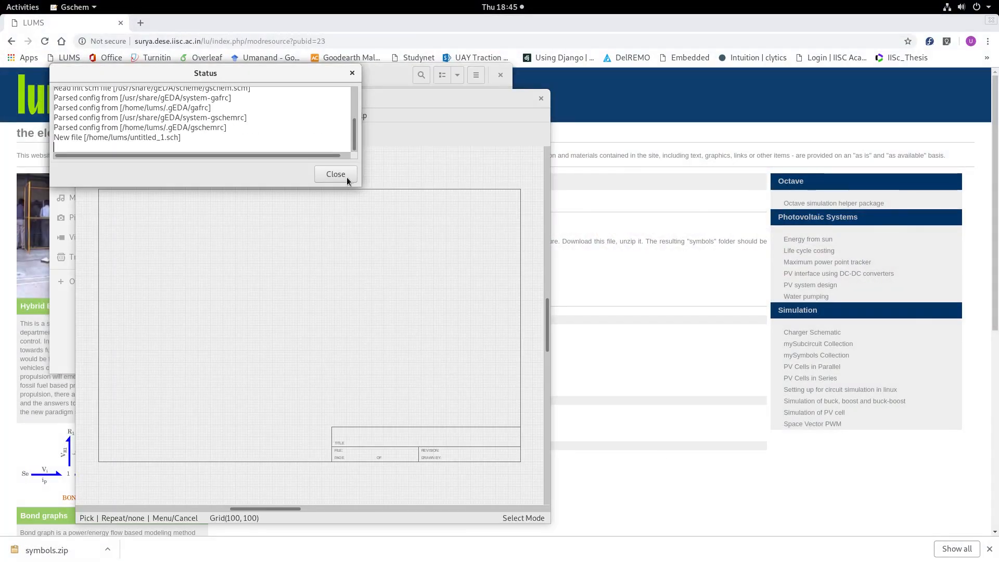
pyautogui.click(336, 174)
pyautogui.doubleClick(391, 99)
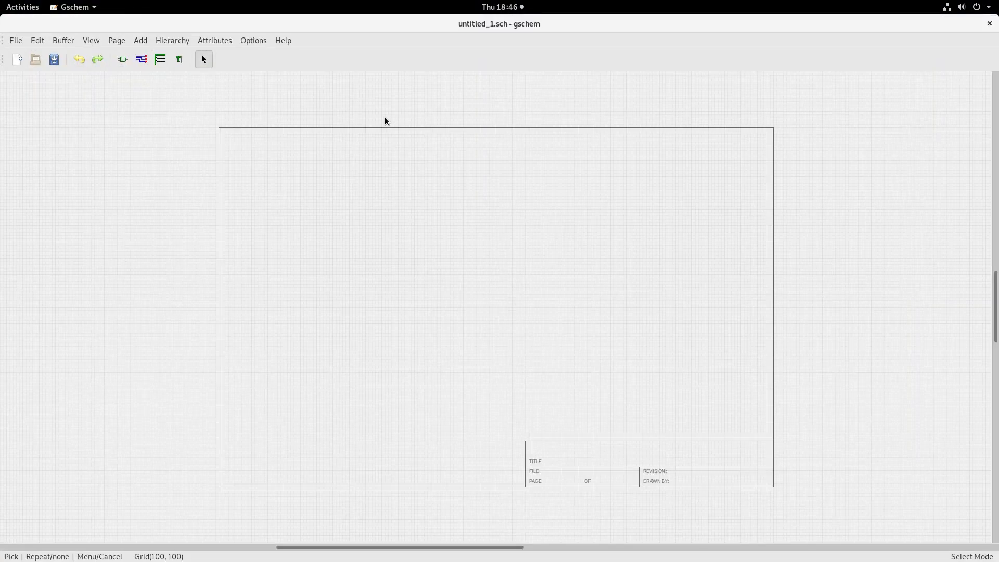
# - Browse the ablock library in the component selector, previewing symbols from ab2dq.sym, ab2uvw.sym and add.sym through filtord1.sym
pyautogui.click(123, 61)
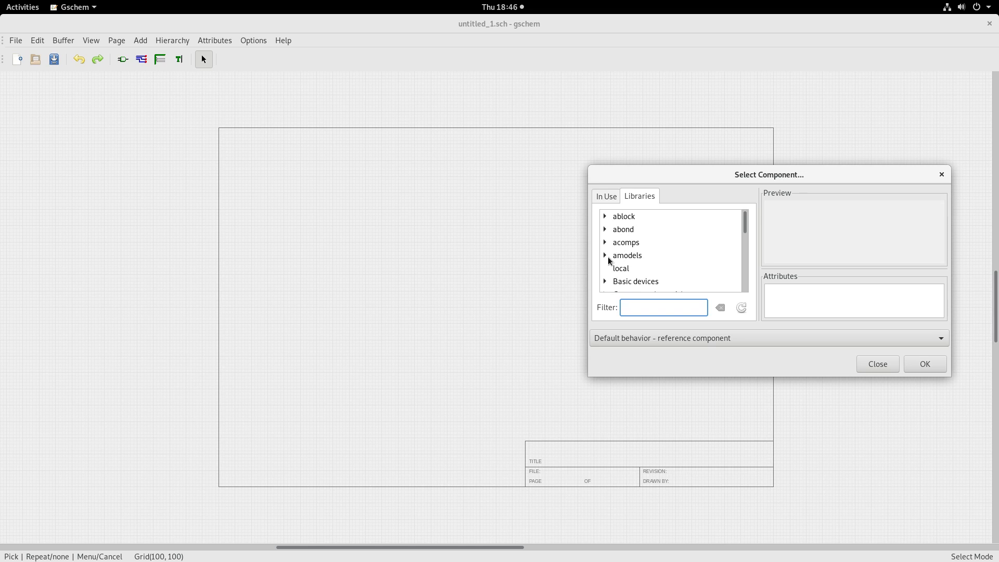
pyautogui.click(604, 216)
pyautogui.click(640, 230)
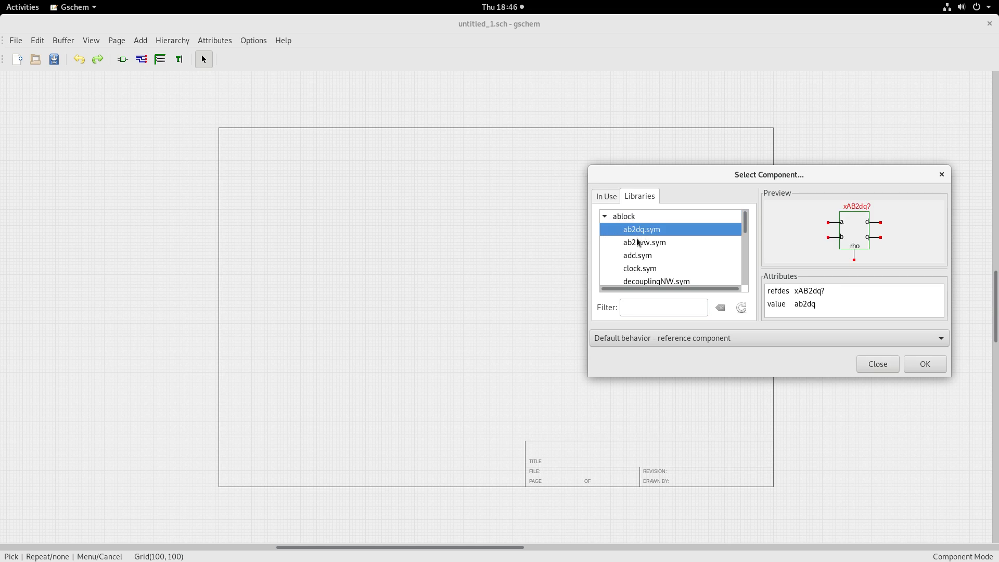
pyautogui.click(636, 242)
pyautogui.click(635, 257)
pyautogui.click(638, 268)
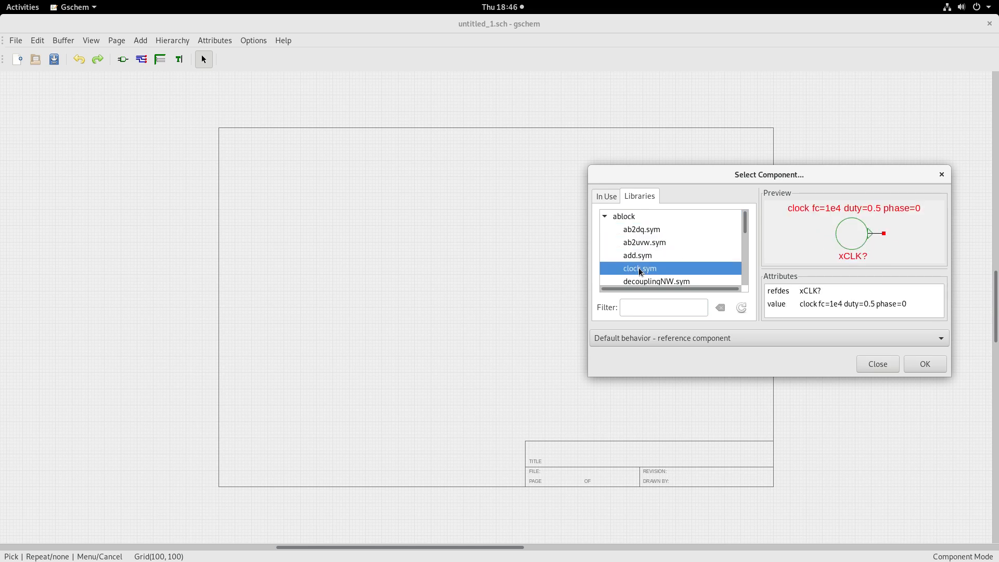
pyautogui.scroll(-1, 642, 267)
pyautogui.click(649, 265)
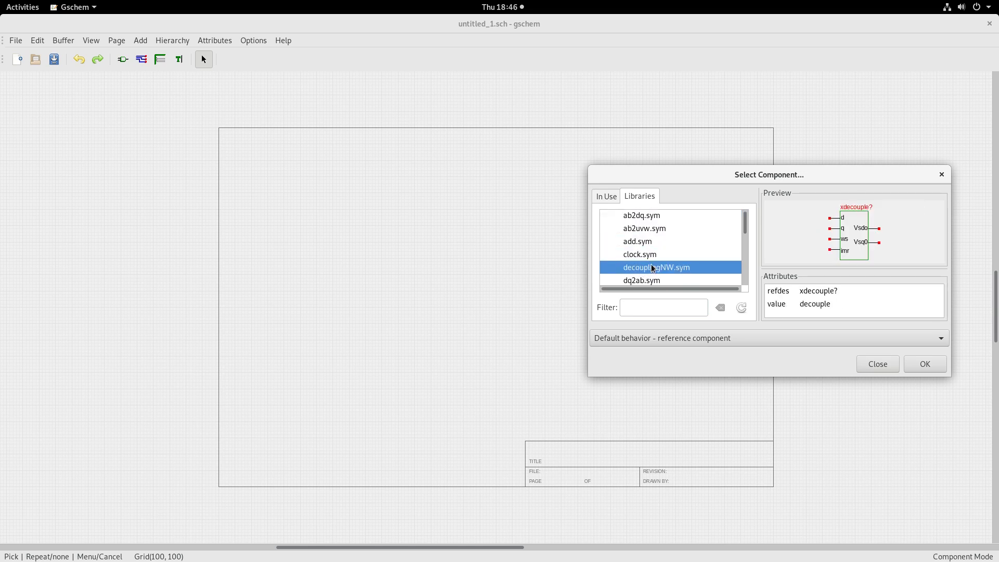
pyautogui.scroll(-1, 671, 265)
pyautogui.click(641, 266)
pyautogui.scroll(-2, 676, 255)
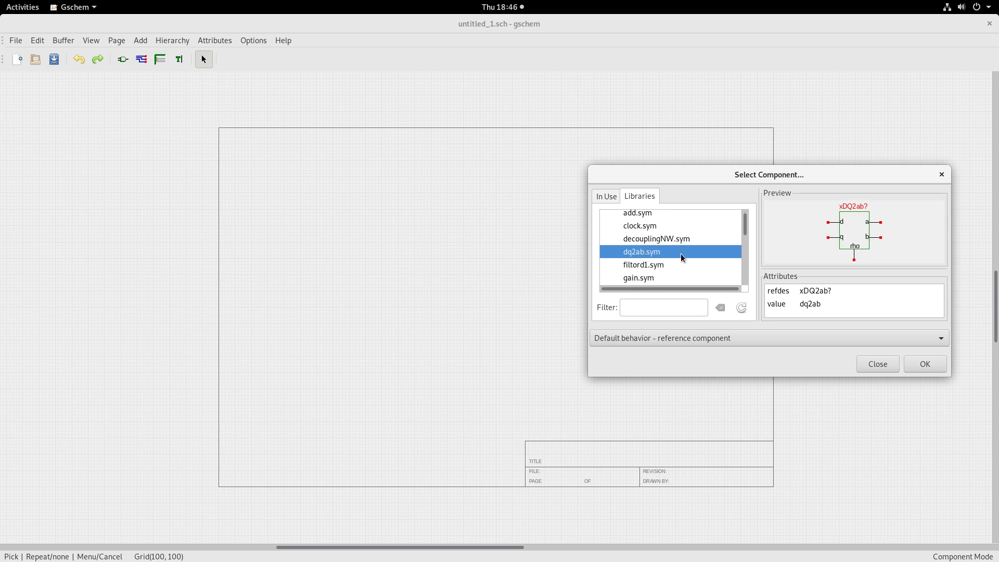
pyautogui.click(648, 251)
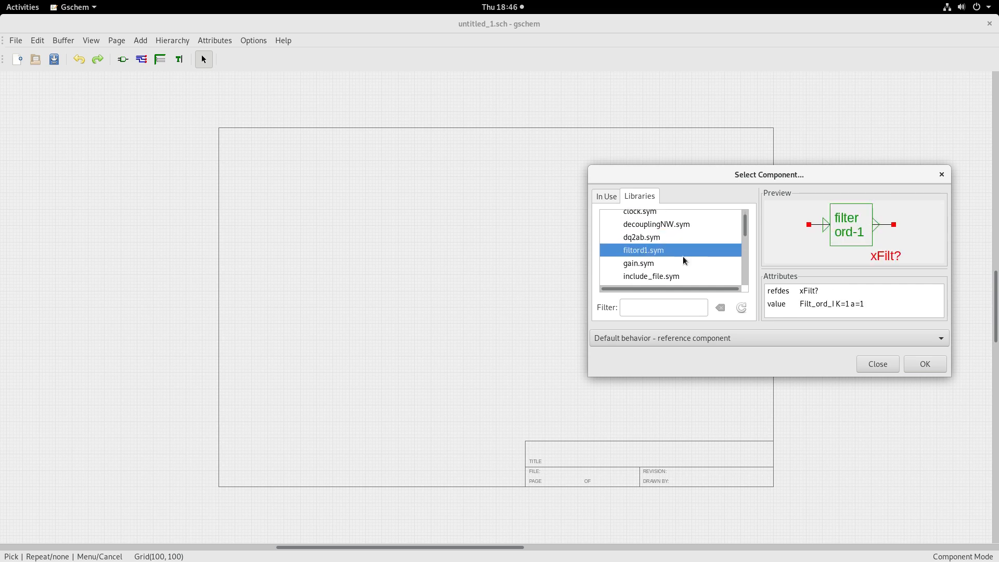
pyautogui.scroll(-5, 659, 262)
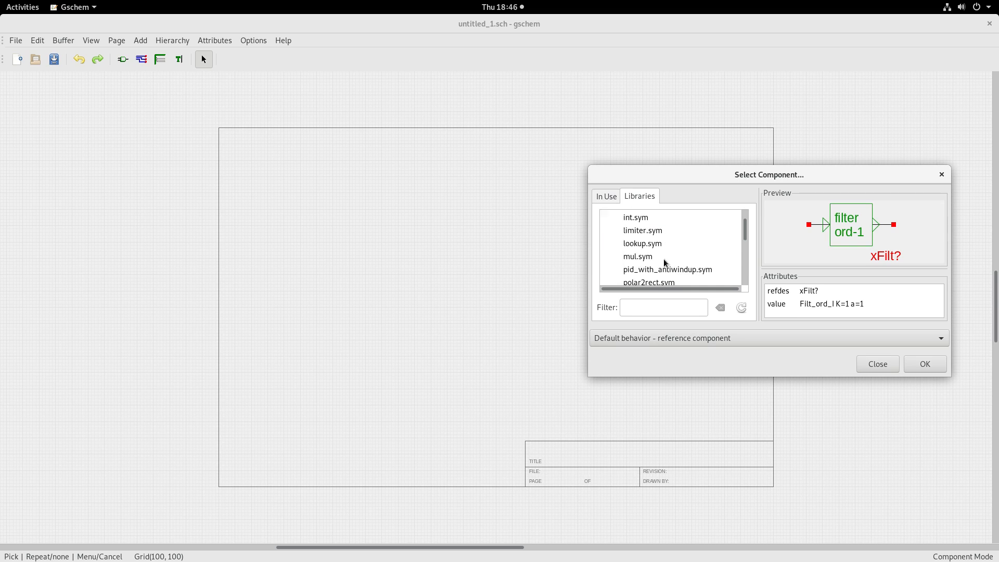
pyautogui.scroll(-5, 660, 258)
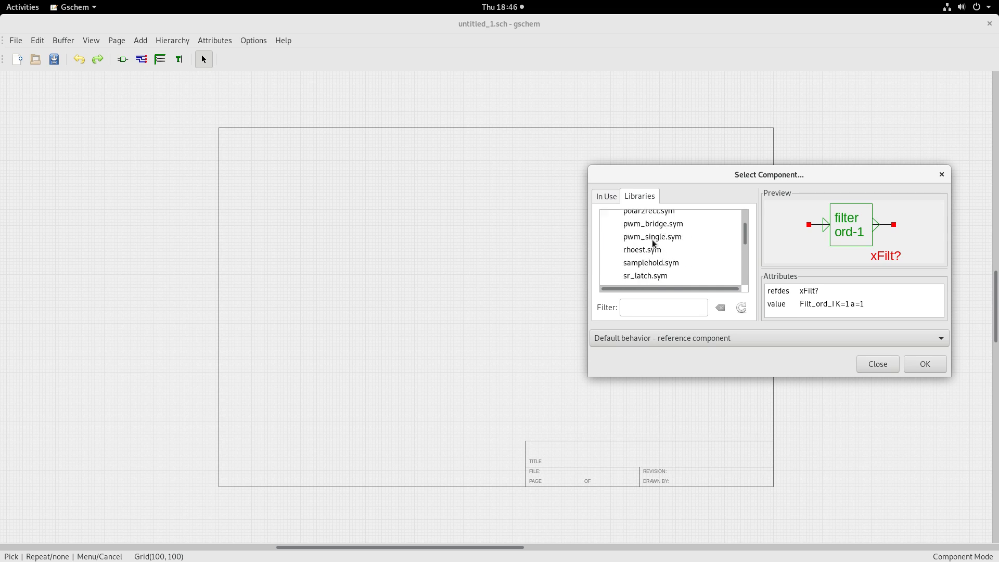
pyautogui.scroll(-6, 654, 241)
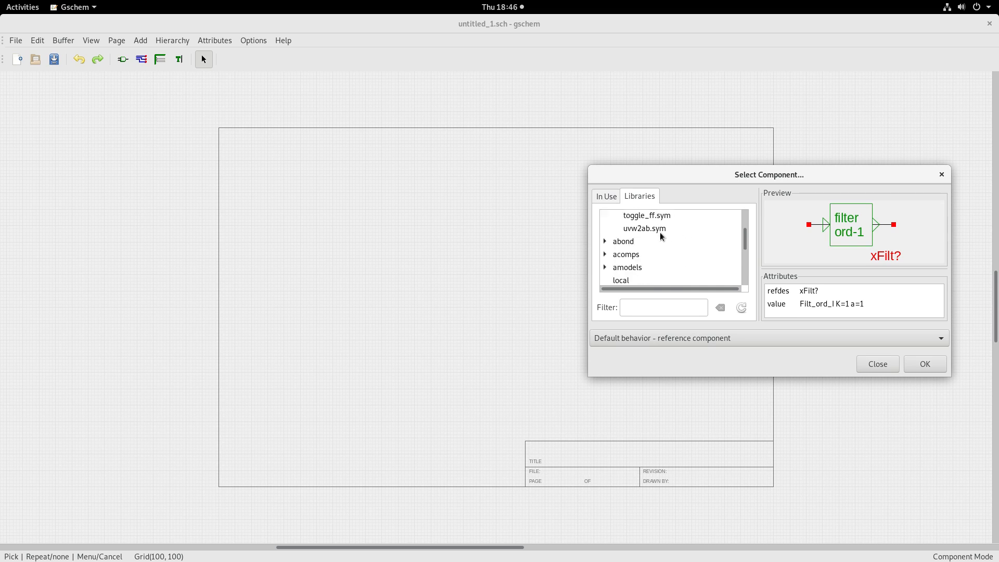
# - Browse the acomps library and preview its component symbols, including Esource.sym, Fsource.sym, GY.sym and L1.sym
pyautogui.click(605, 254)
pyautogui.scroll(-2, 667, 260)
pyautogui.scroll(-1, 648, 238)
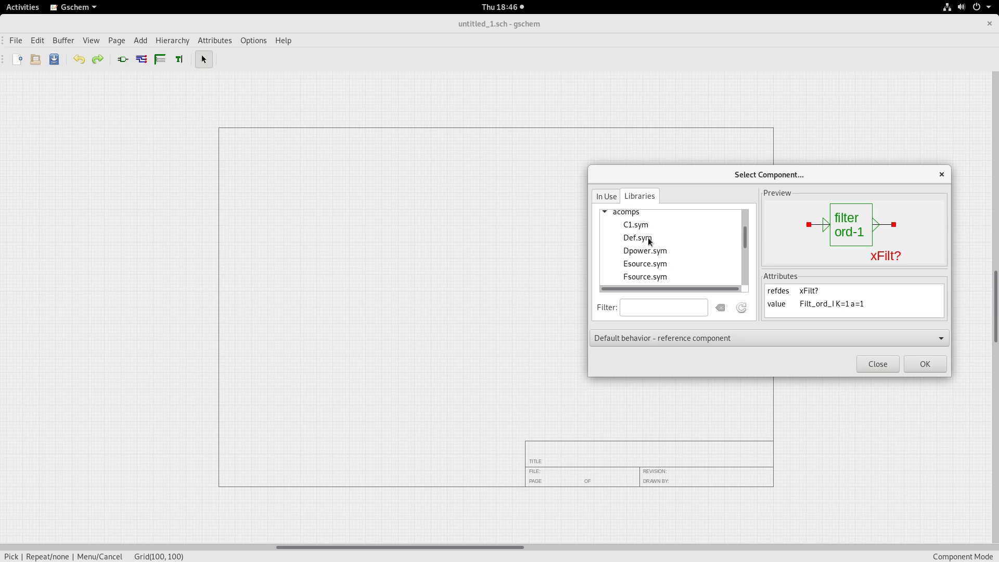
pyautogui.click(644, 228)
pyautogui.click(642, 239)
pyautogui.click(641, 252)
pyautogui.click(639, 262)
pyautogui.scroll(-2, 650, 259)
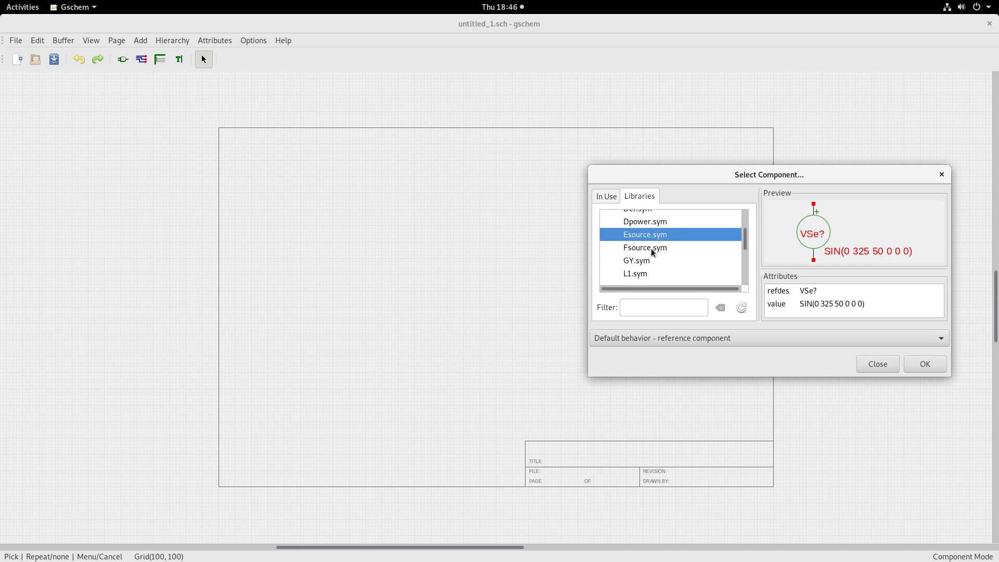
pyautogui.click(651, 248)
pyautogui.click(637, 261)
pyautogui.click(638, 273)
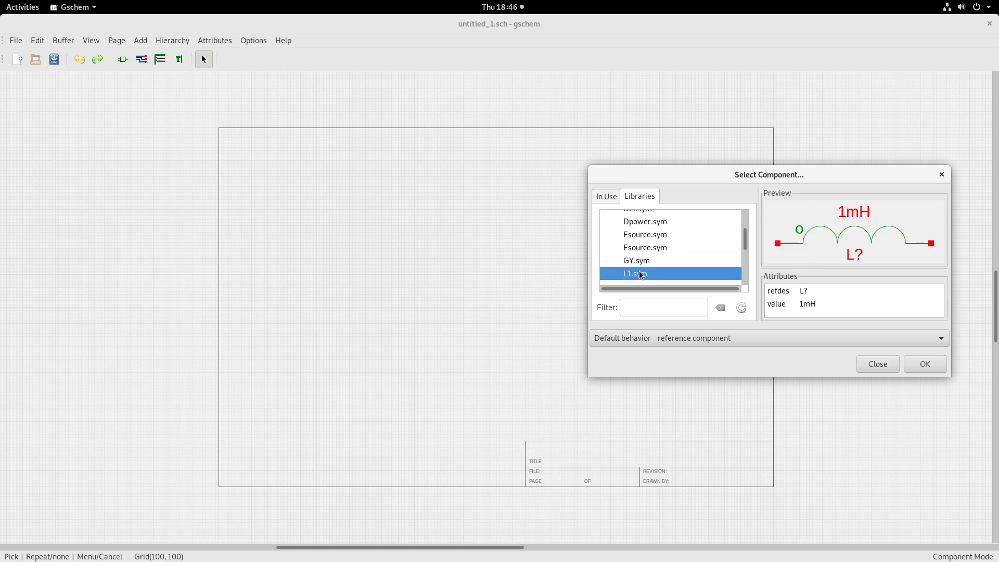
# - Place one GY.sym gyrator from the acomps library in the upper part of the schematic sheet and end placement
pyautogui.click(640, 261)
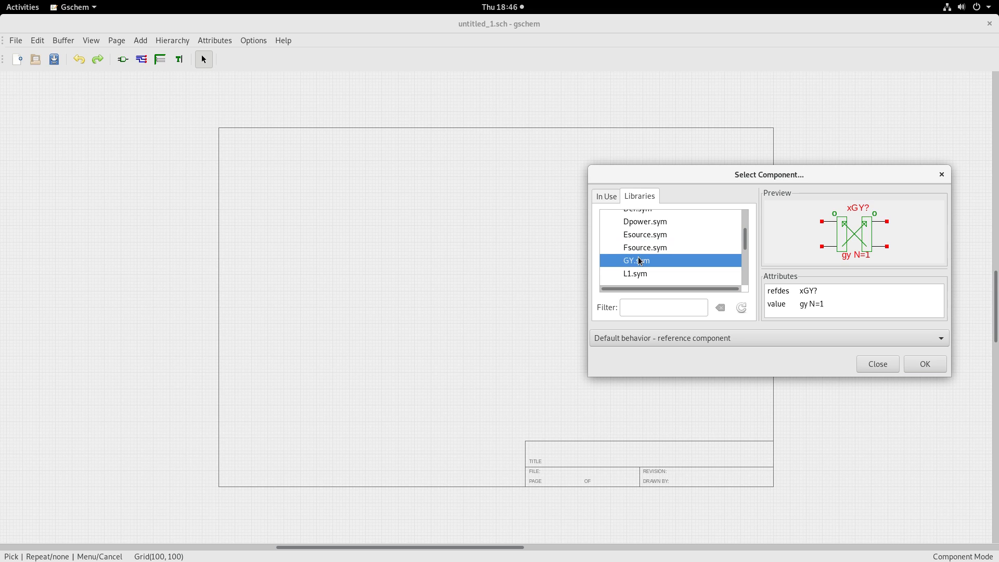
pyautogui.click(360, 202)
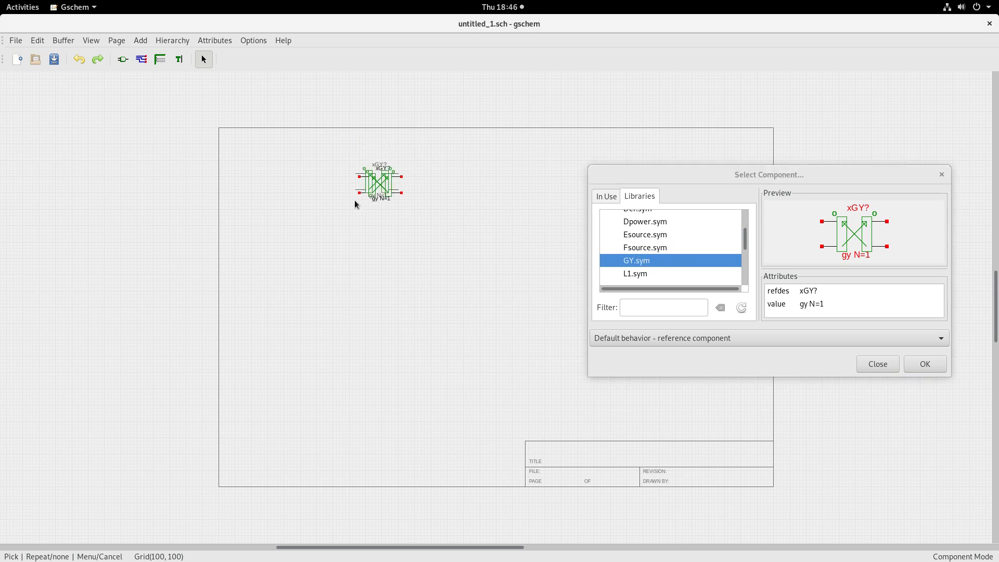
pyautogui.rightClick(301, 271)
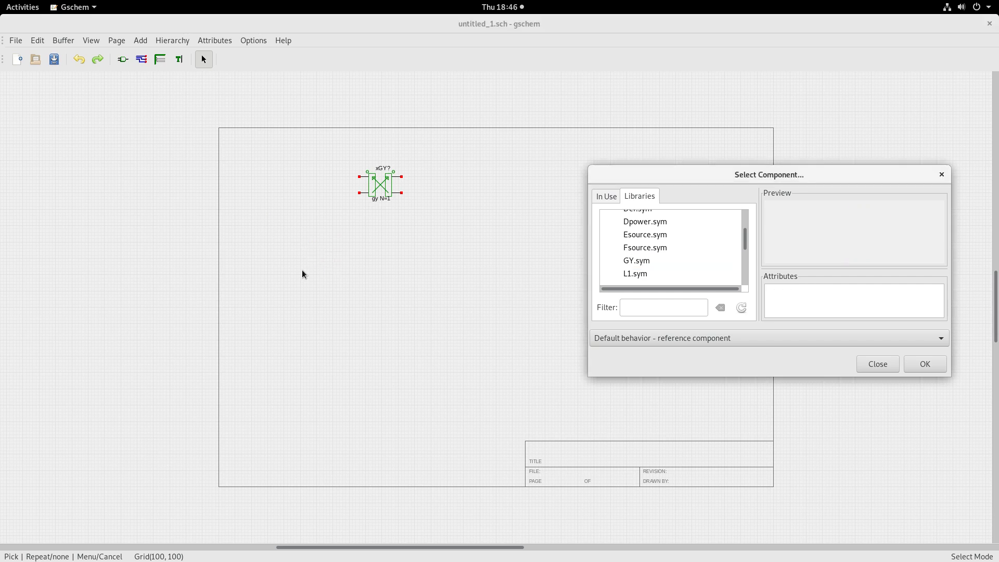